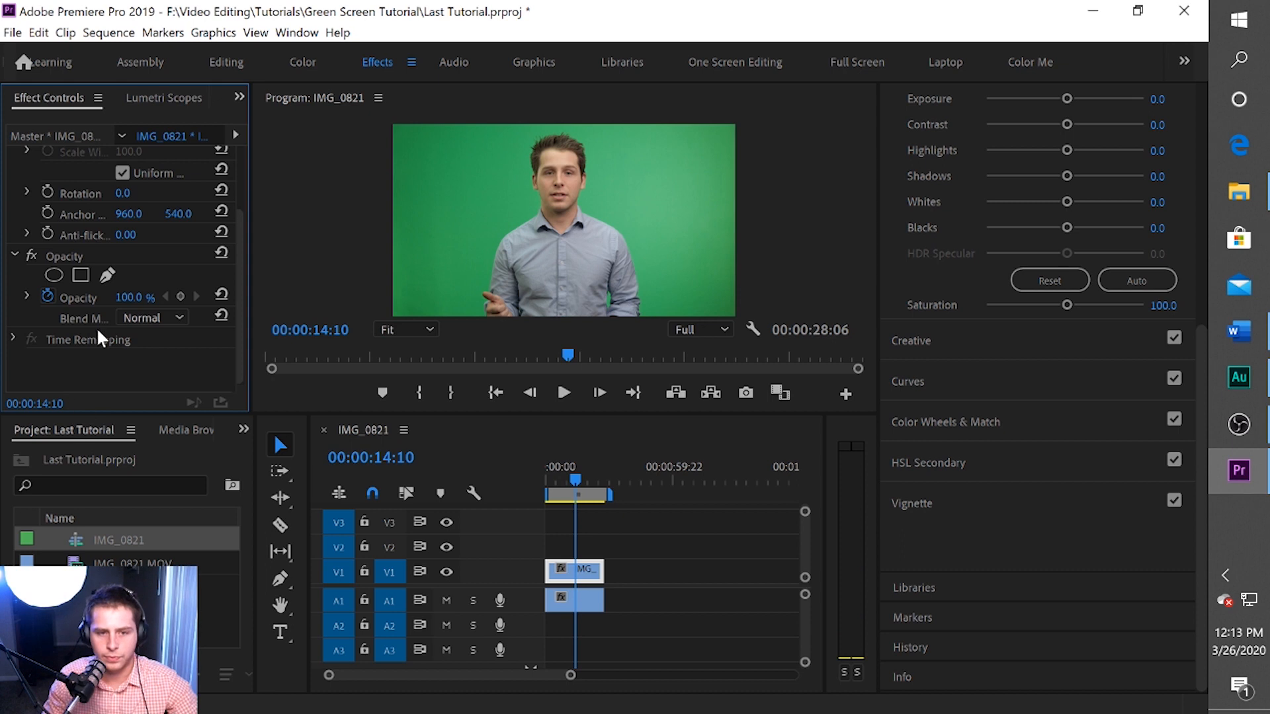
# Draw a closed freeform opacity mask on the IMG_0821 clip, loosely enclosing the man and excluding the outer green screen.
pyautogui.click(107, 275)
pyautogui.moveTo(466, 163); pyautogui.dragTo(451, 242)
pyautogui.click(456, 308)
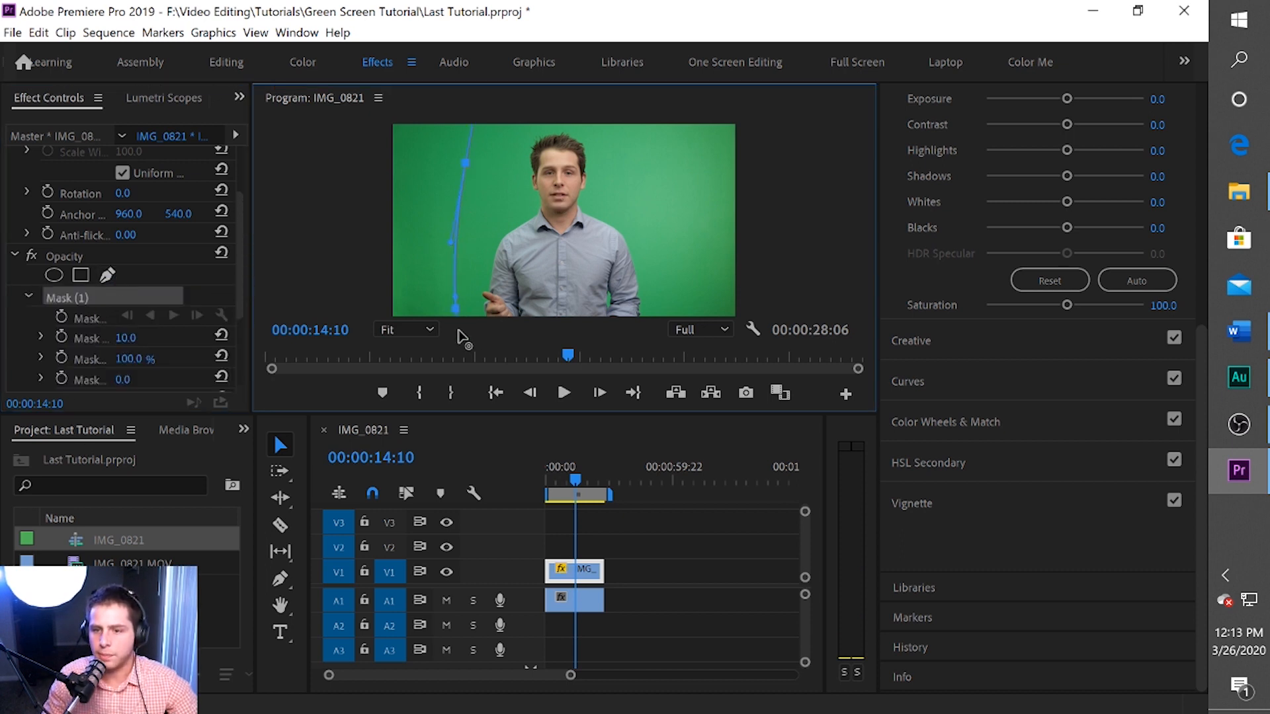
pyautogui.click(691, 310)
pyautogui.click(693, 192)
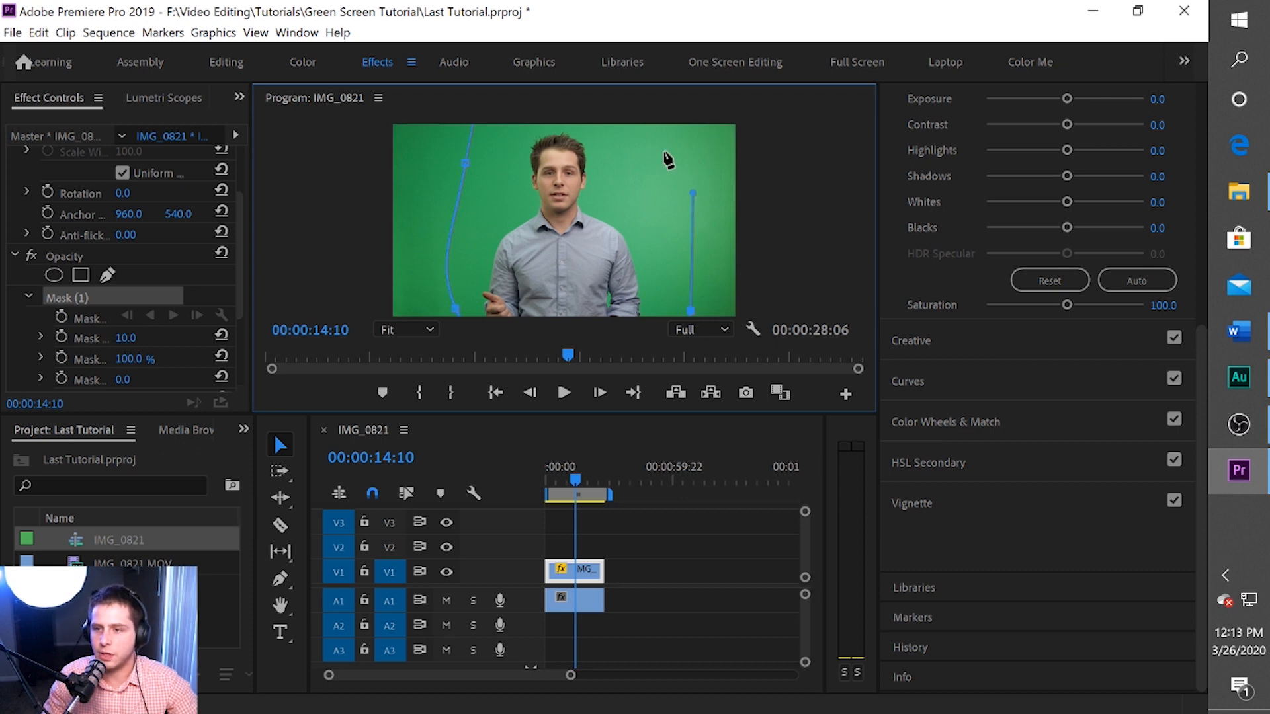
pyautogui.moveTo(637, 188); pyautogui.dragTo(639, 135)
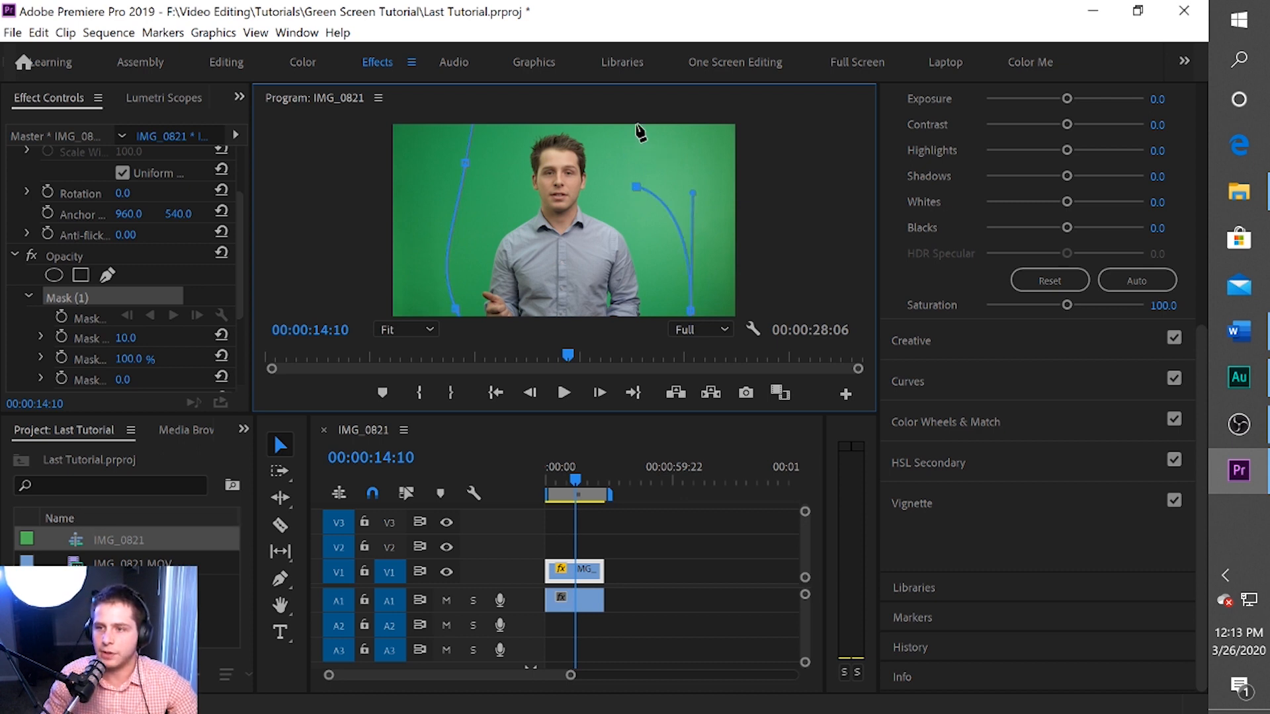
pyautogui.click(624, 117)
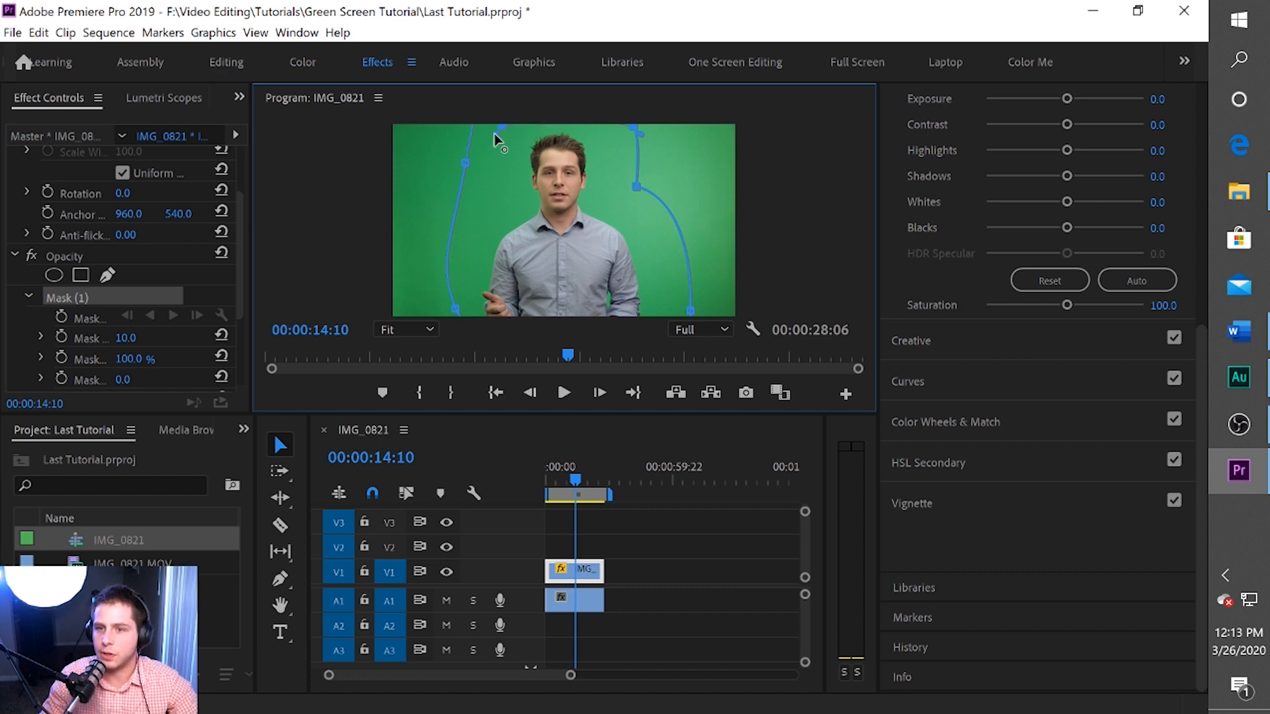
pyautogui.click(466, 163)
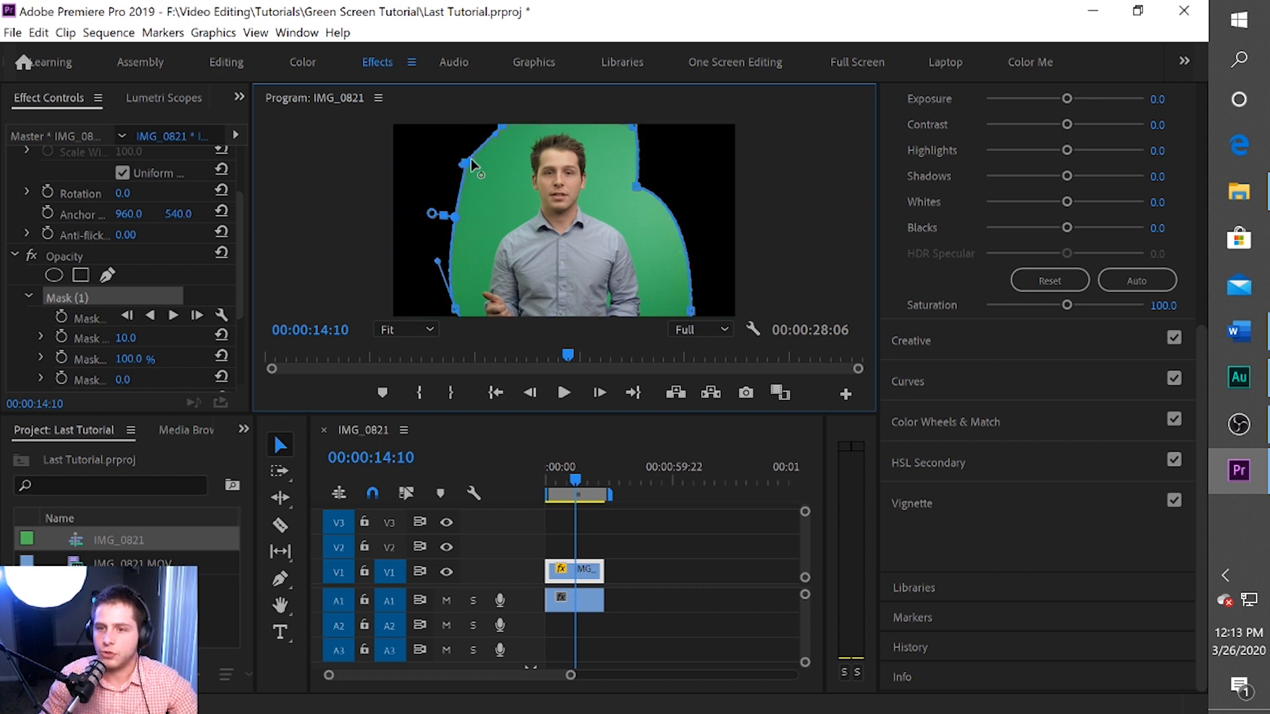
# Tighten the mask's points around the man's head and shoulders, checking his movements at other times in the clip.
pyautogui.moveTo(467, 161); pyautogui.dragTo(455, 188)
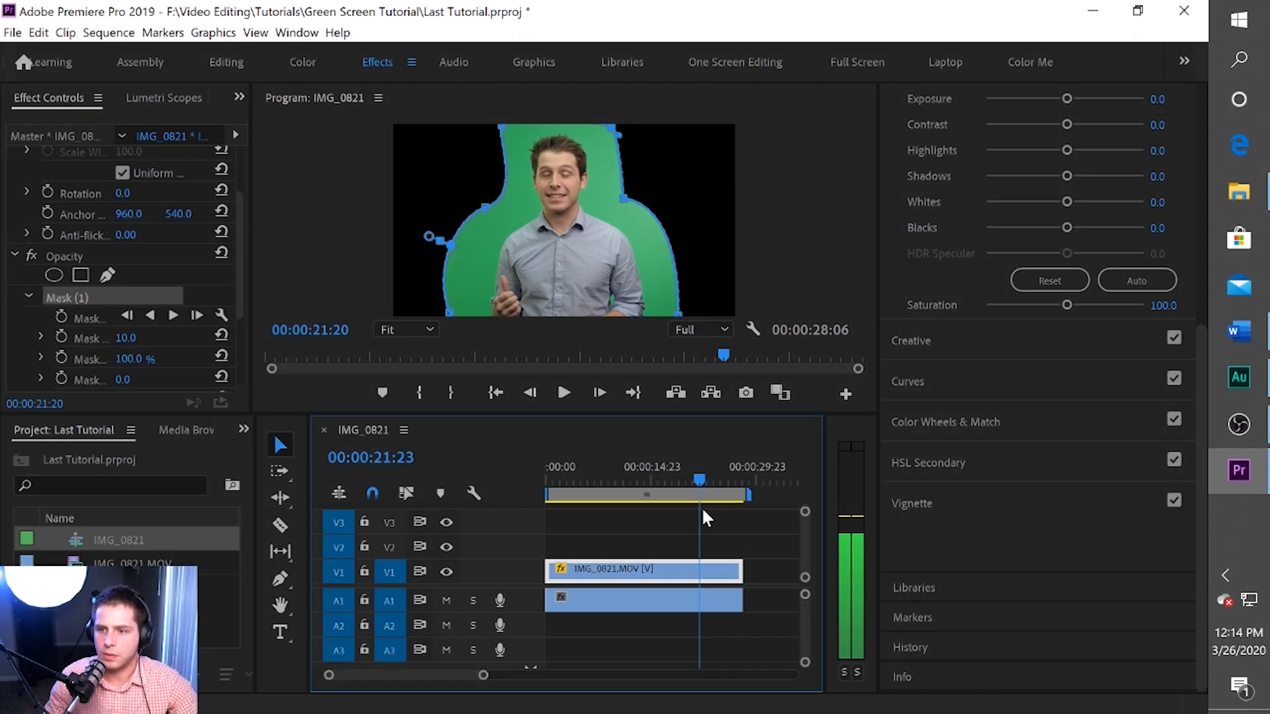
pyautogui.moveTo(703, 518); pyautogui.dragTo(722, 516)
pyautogui.click(676, 316)
pyautogui.moveTo(621, 201); pyautogui.dragTo(610, 197)
pyautogui.moveTo(729, 475); pyautogui.dragTo(719, 502)
pyautogui.moveTo(503, 126); pyautogui.dragTo(517, 122)
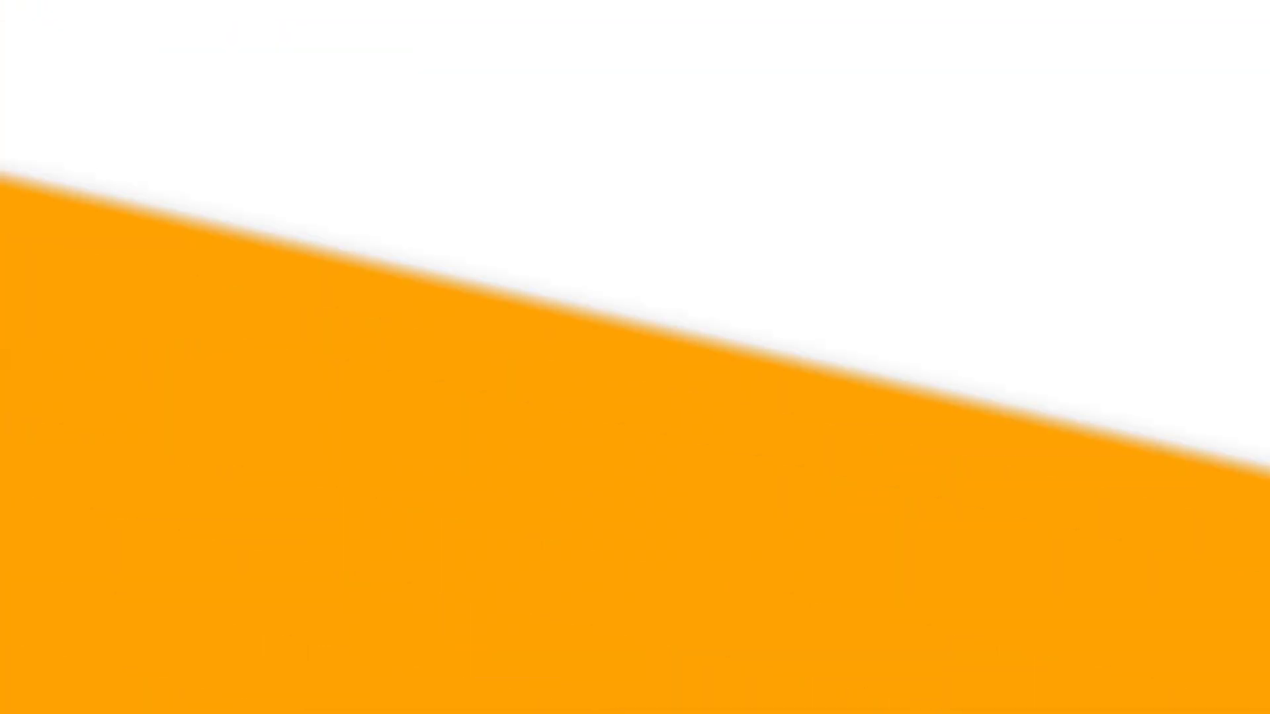
# Replace the masked clip with a linked After Effects composition and save the After Effects project as "keylight tut key".
pyautogui.rightClick(611, 568)
pyautogui.click(735, 217)
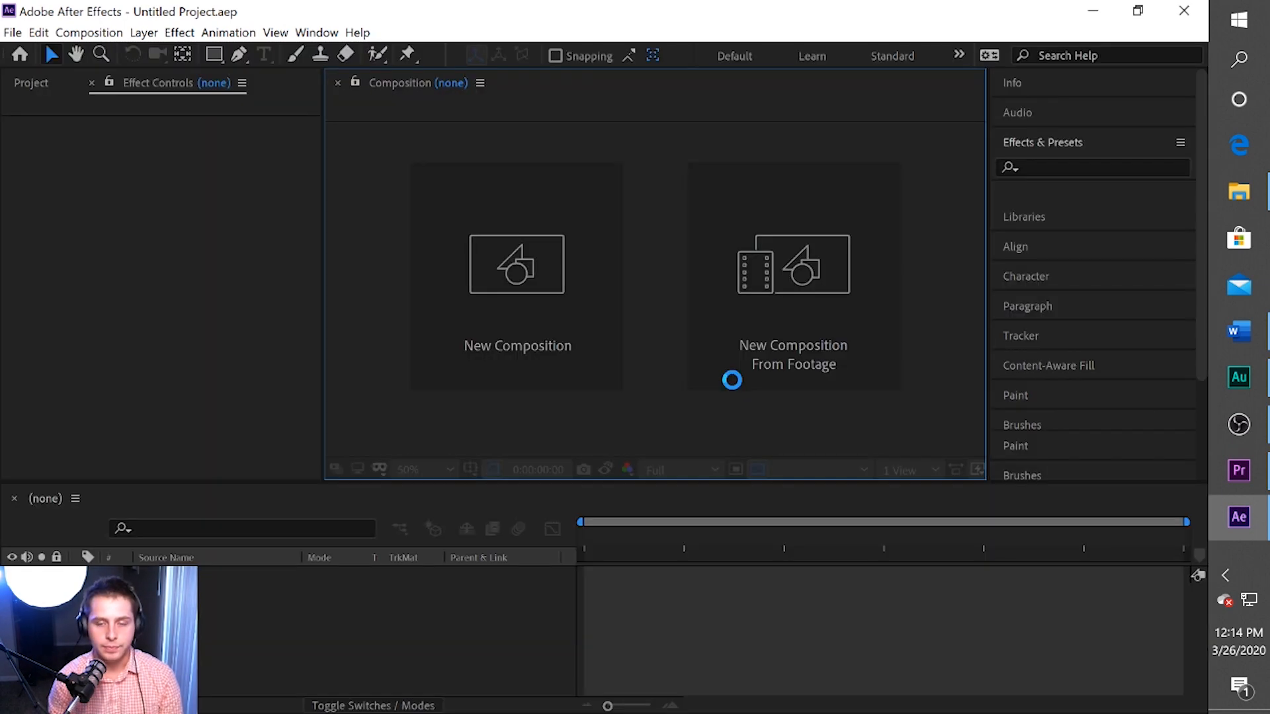
pyautogui.hotkey('ctrl', 's')
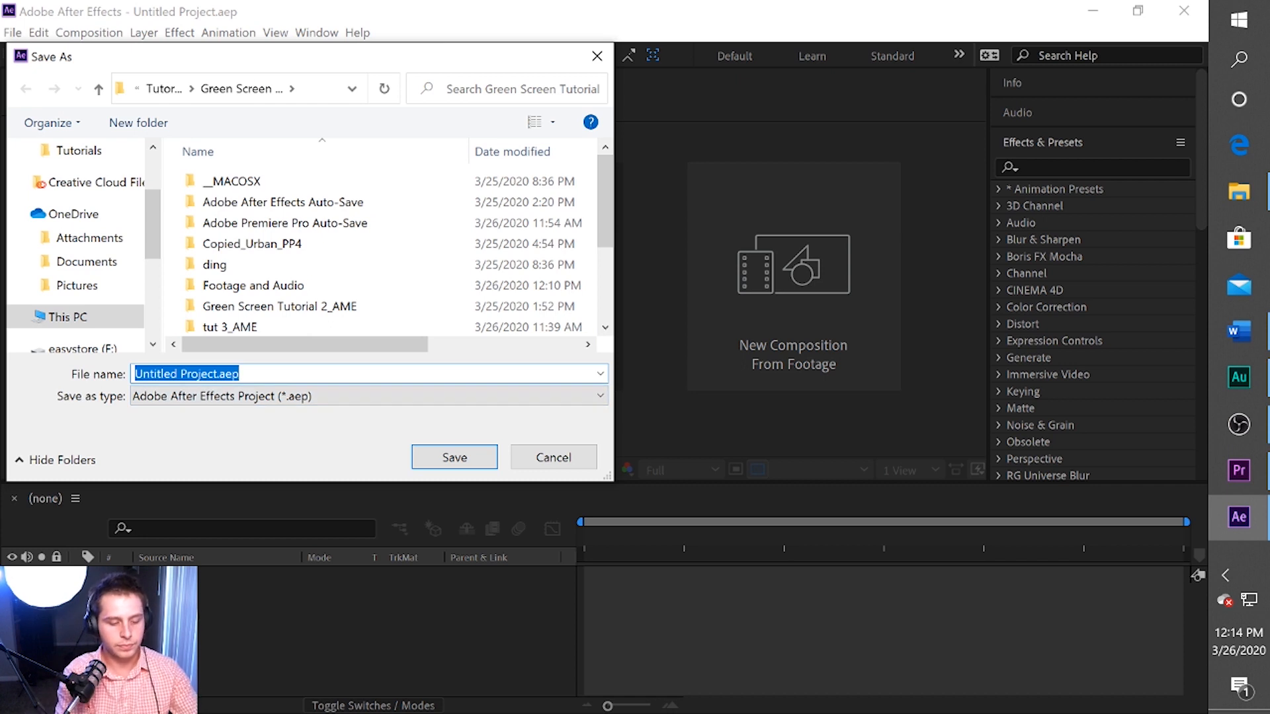
pyautogui.write('keylight')
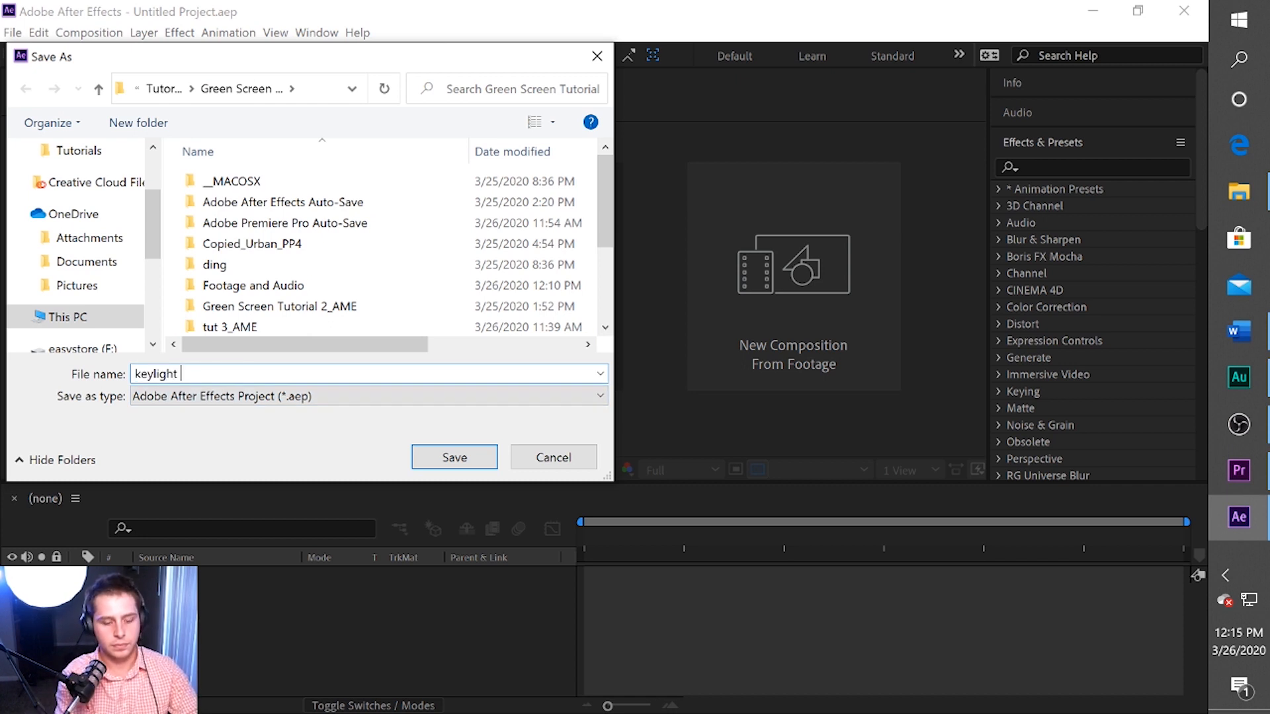
pyautogui.write(' tut key')
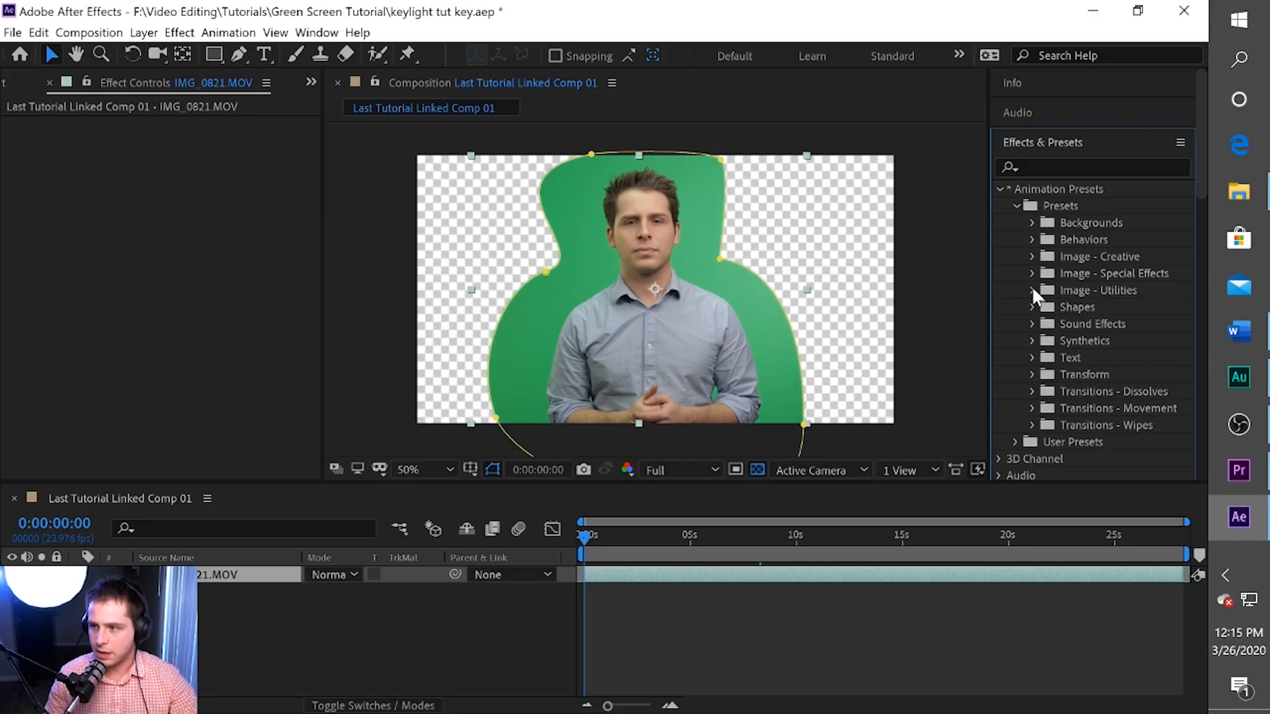
# Apply the Keylight, Key Cleaner and Advanced Spill Suppressor preset to the footage, and review its effects with Keylight expanded.
pyautogui.click(1033, 291)
pyautogui.scroll(-3, 1103, 341)
pyautogui.moveTo(1117, 371); pyautogui.dragTo(114, 244)
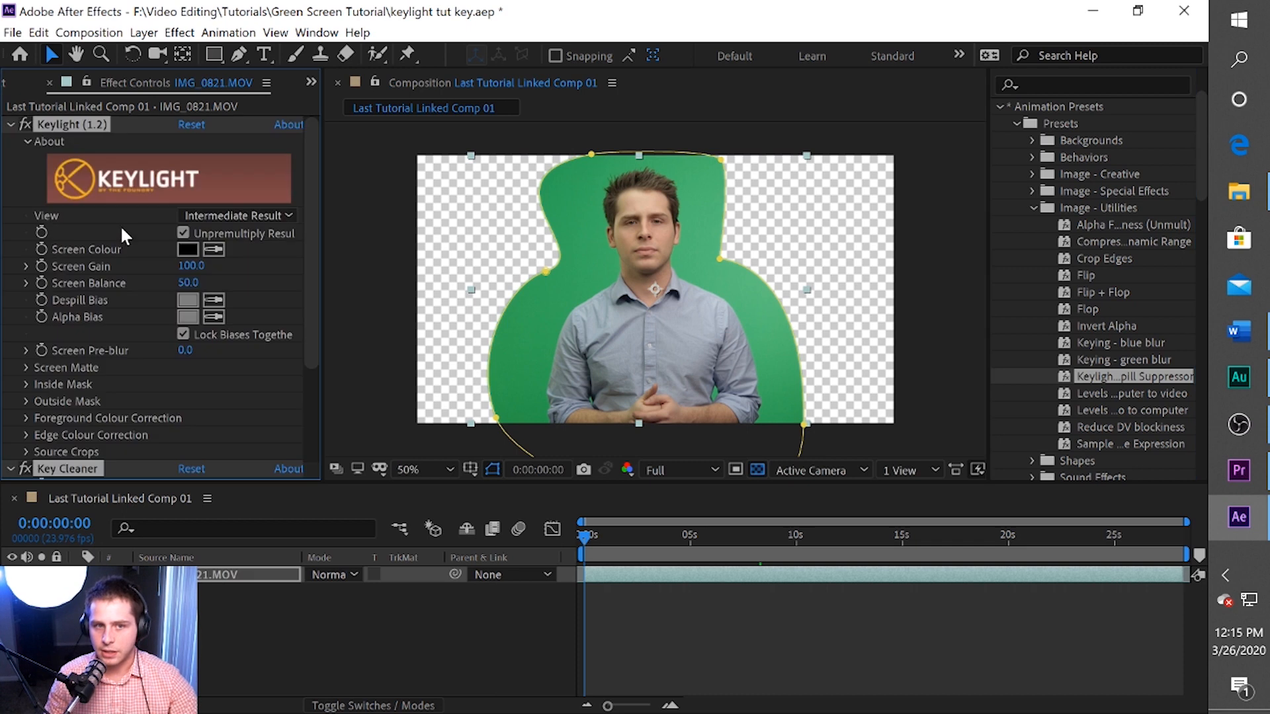
pyautogui.click(9, 125)
pyautogui.click(13, 140)
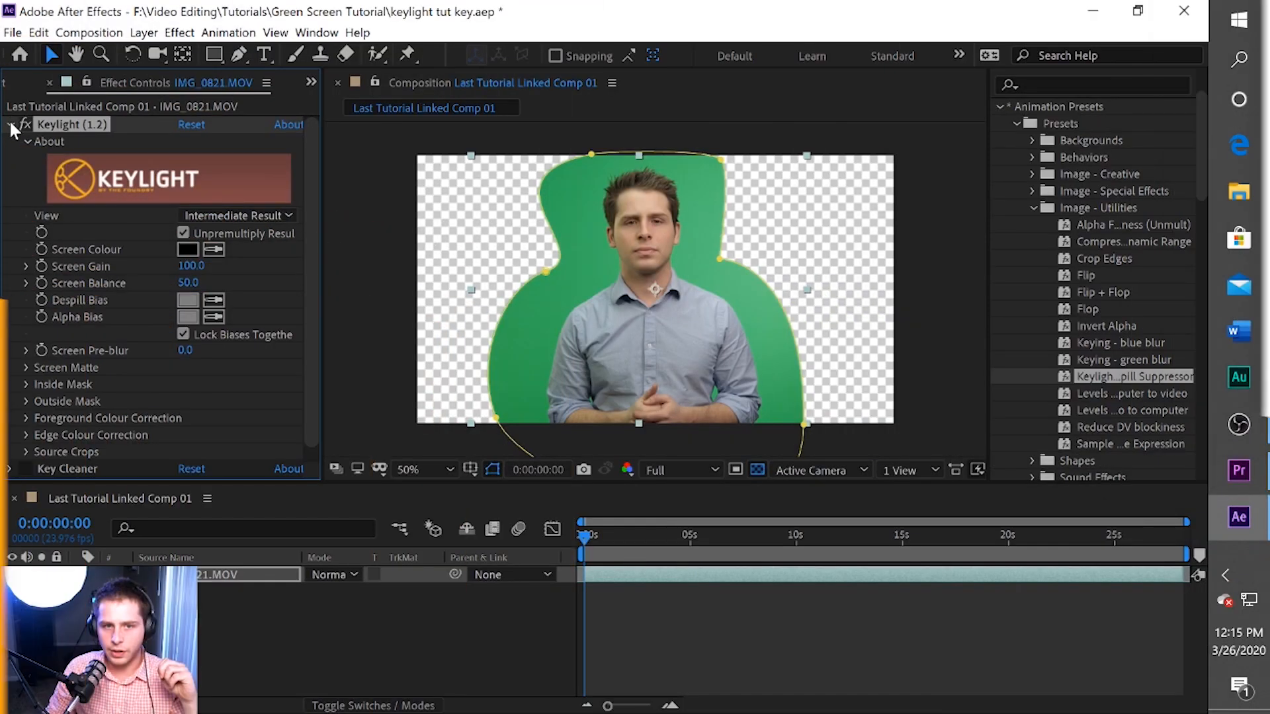
pyautogui.click(10, 126)
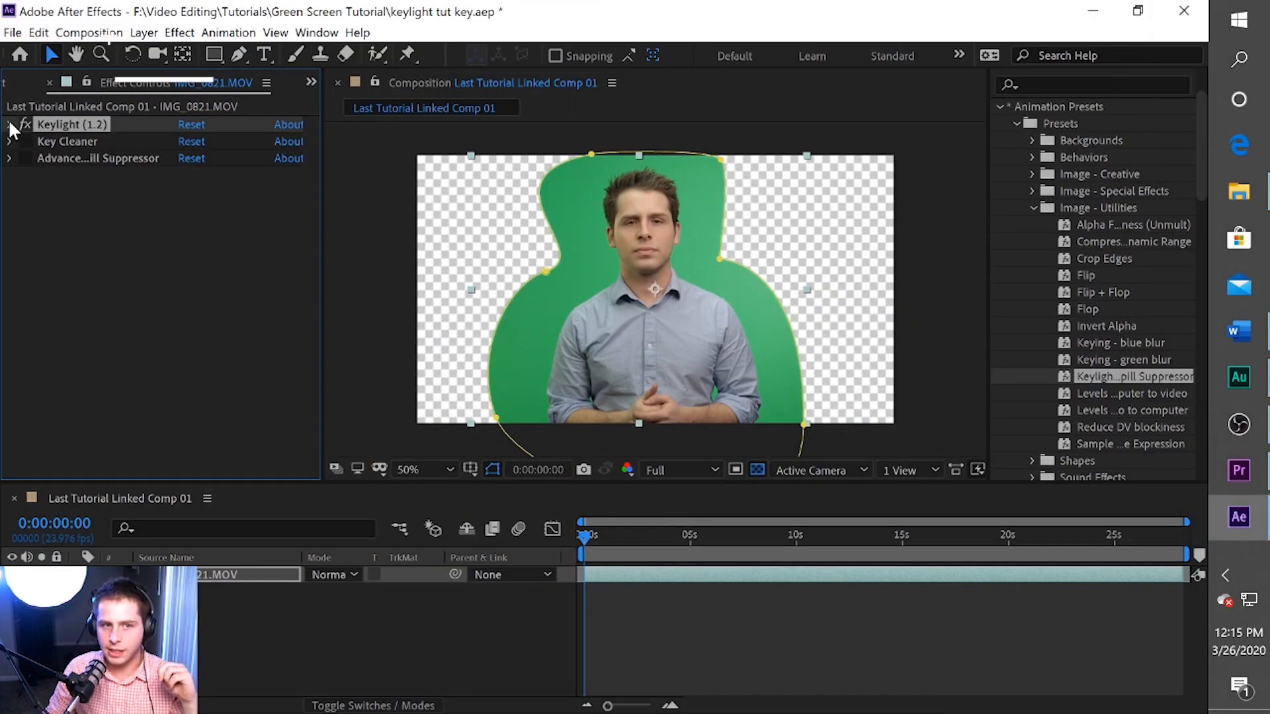
pyautogui.click(10, 126)
# Keep Keylight's View on Intermediate Result and sample the green backdrop beside the man's head as the Screen Colour.
pyautogui.click(226, 214)
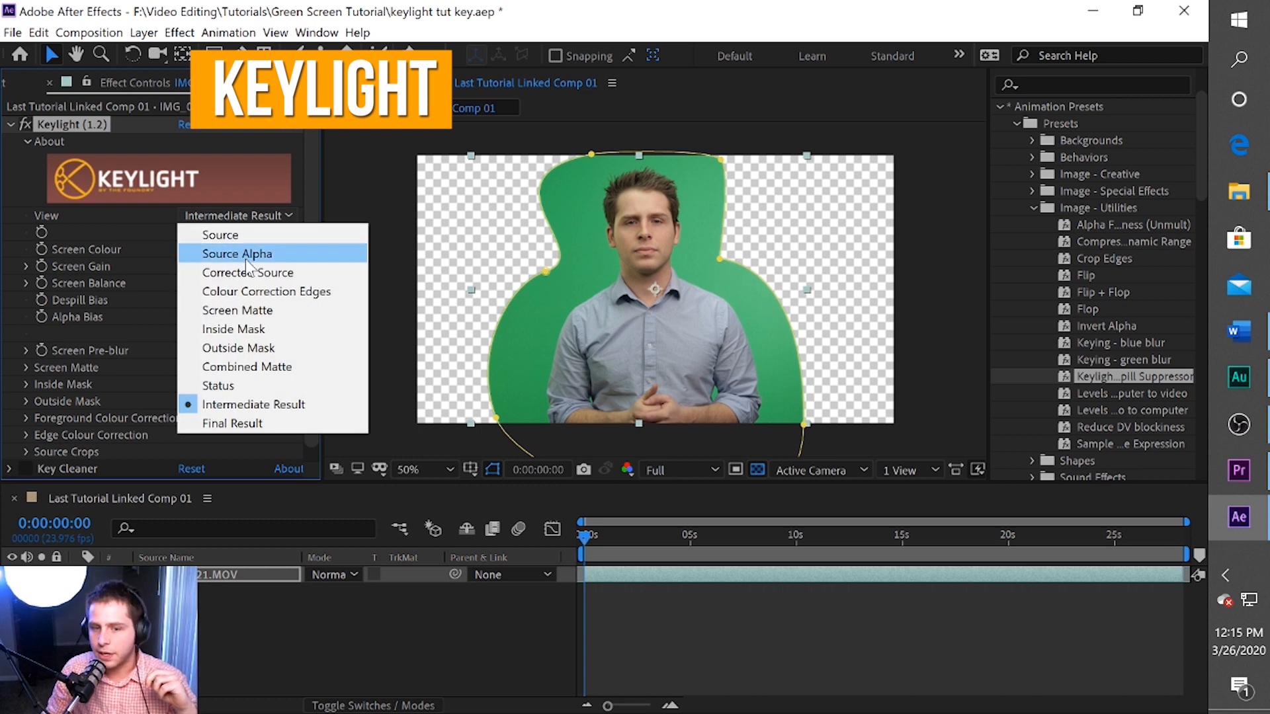
pyautogui.click(248, 404)
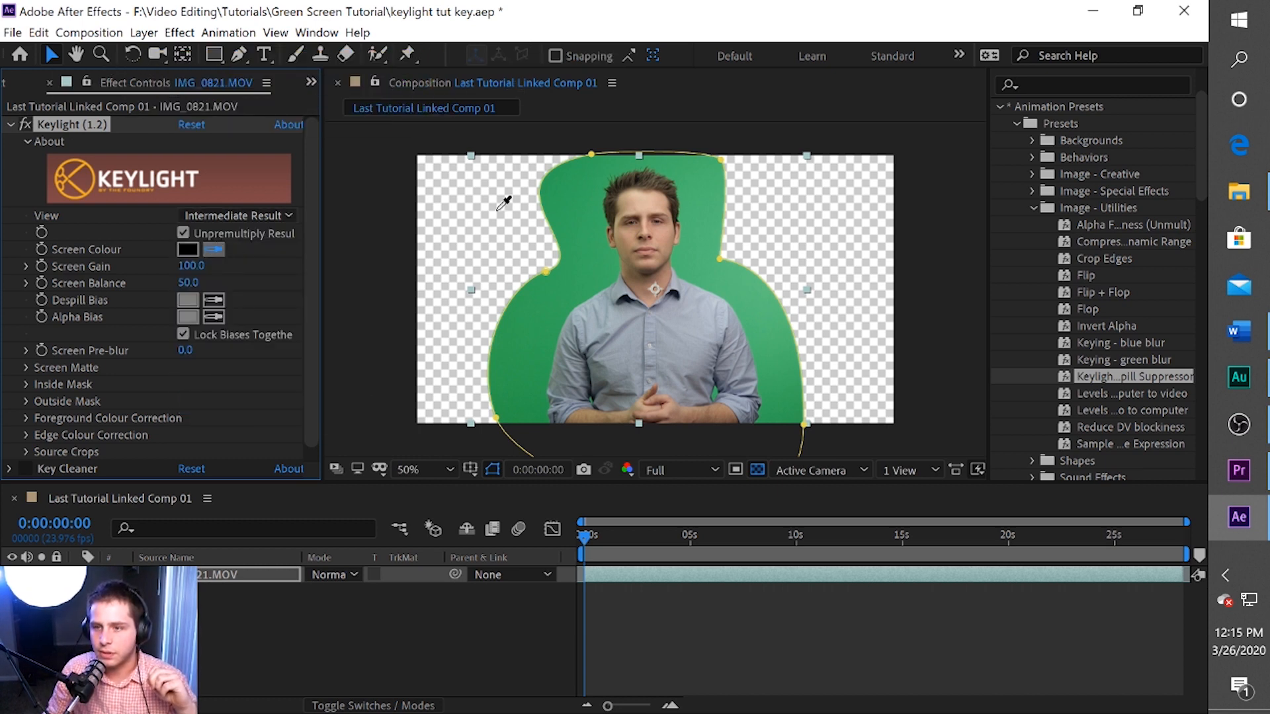
pyautogui.click(562, 213)
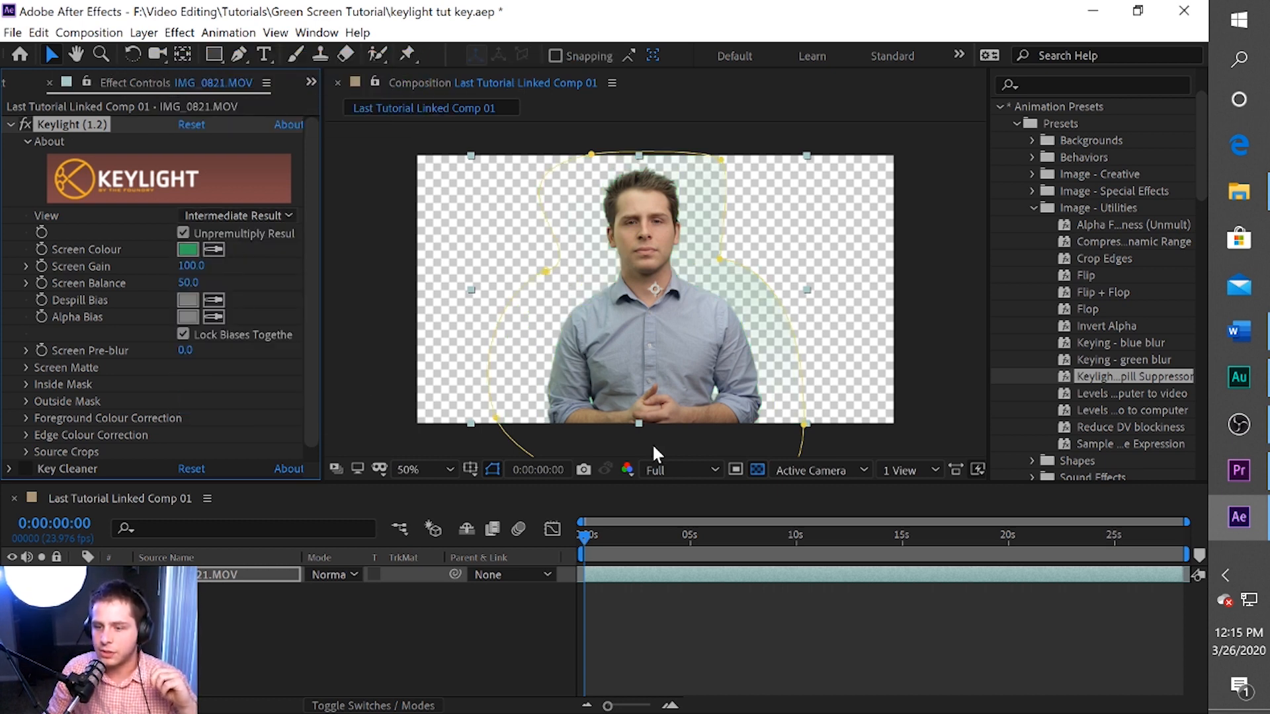
# Display the composition's Alpha channel and set Keylight's Screen Gain to 104.
pyautogui.click(628, 470)
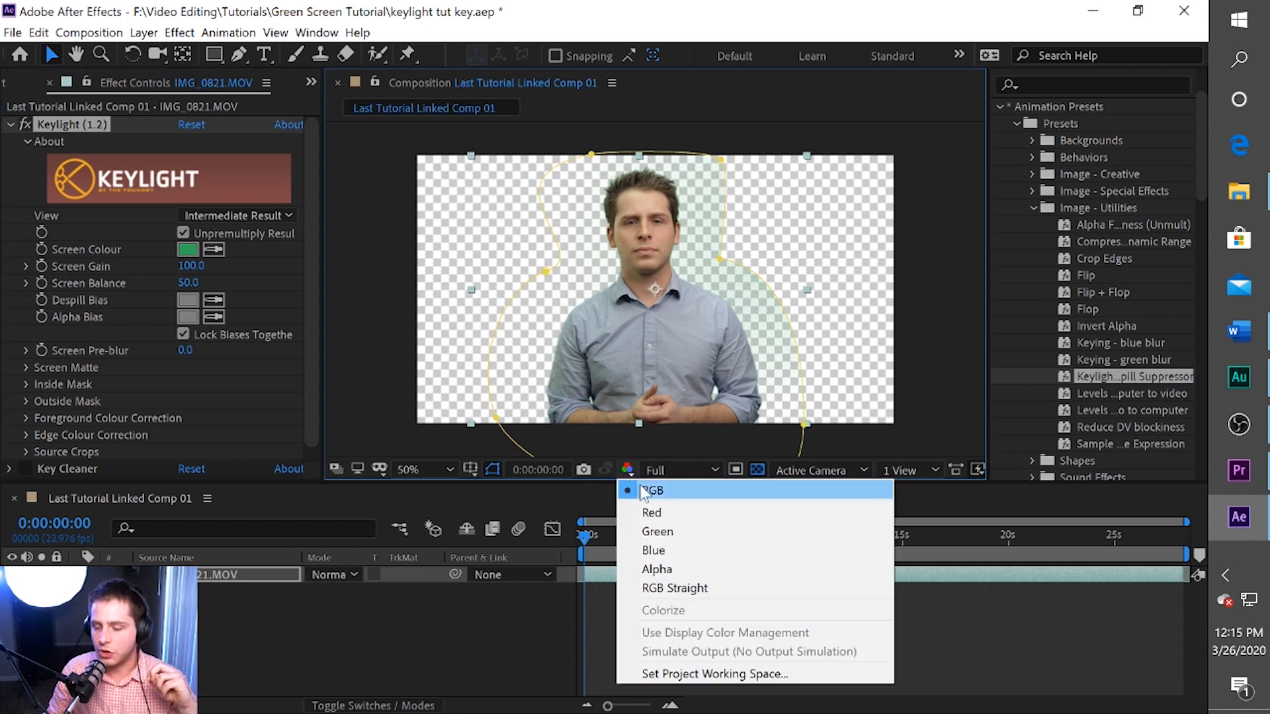
pyautogui.click(655, 570)
pyautogui.moveTo(182, 273); pyautogui.dragTo(186, 268)
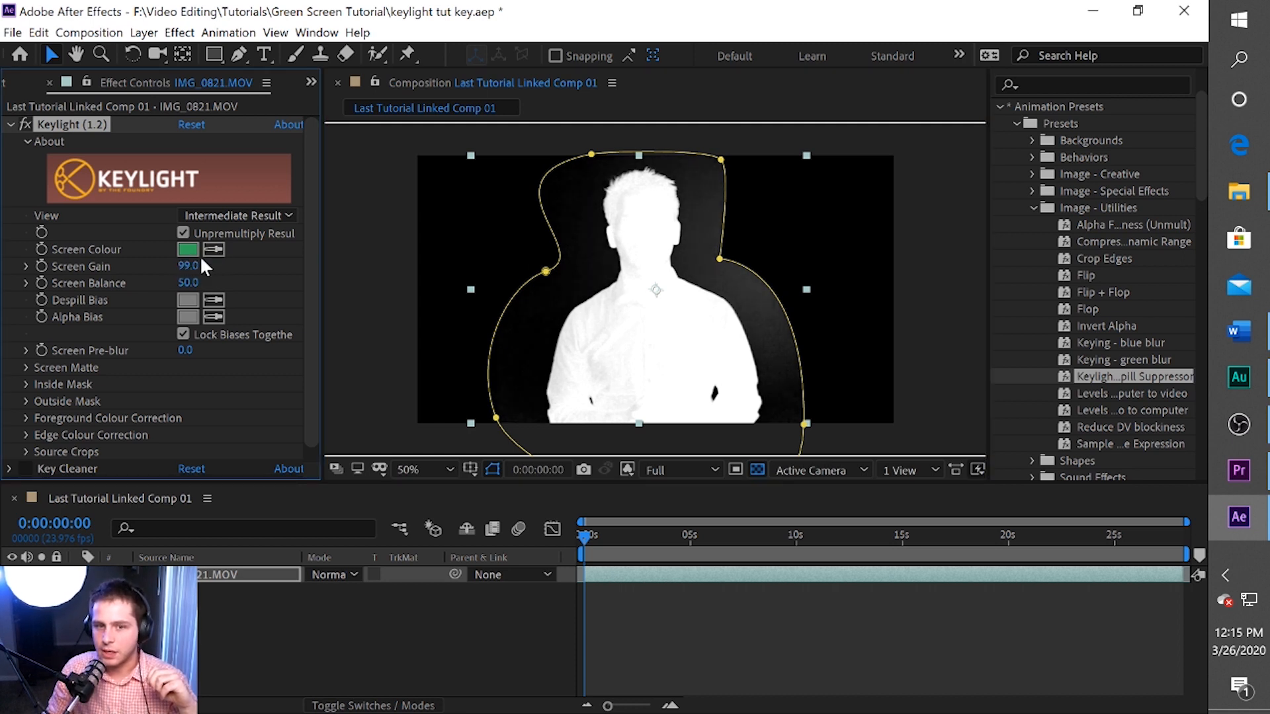
pyautogui.moveTo(200, 272); pyautogui.dragTo(198, 273)
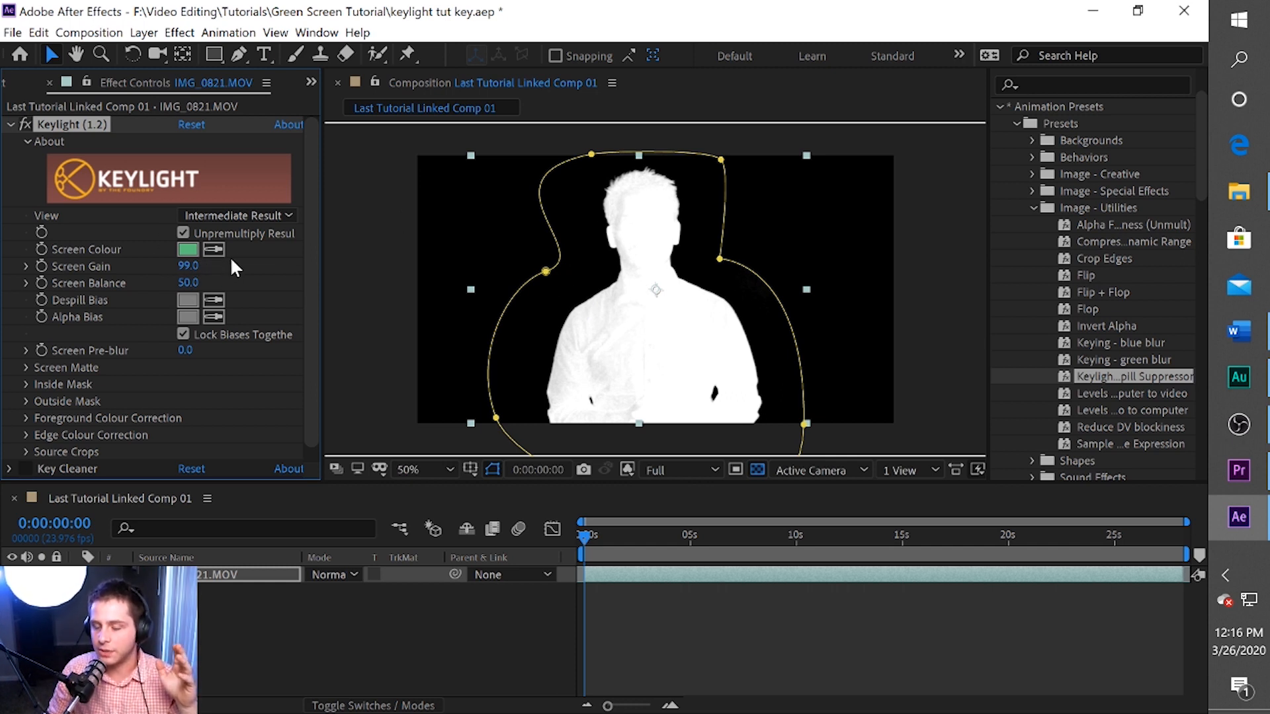
pyautogui.moveTo(192, 270); pyautogui.dragTo(194, 273)
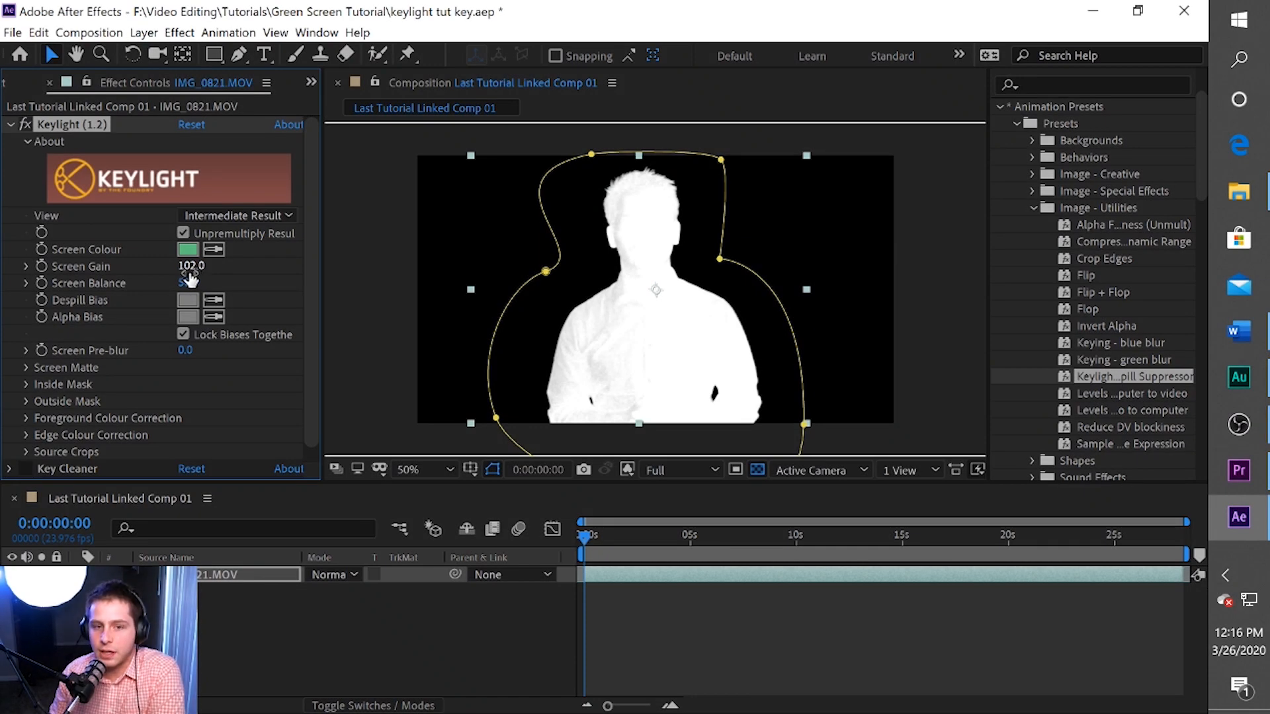
pyautogui.moveTo(190, 271); pyautogui.dragTo(192, 268)
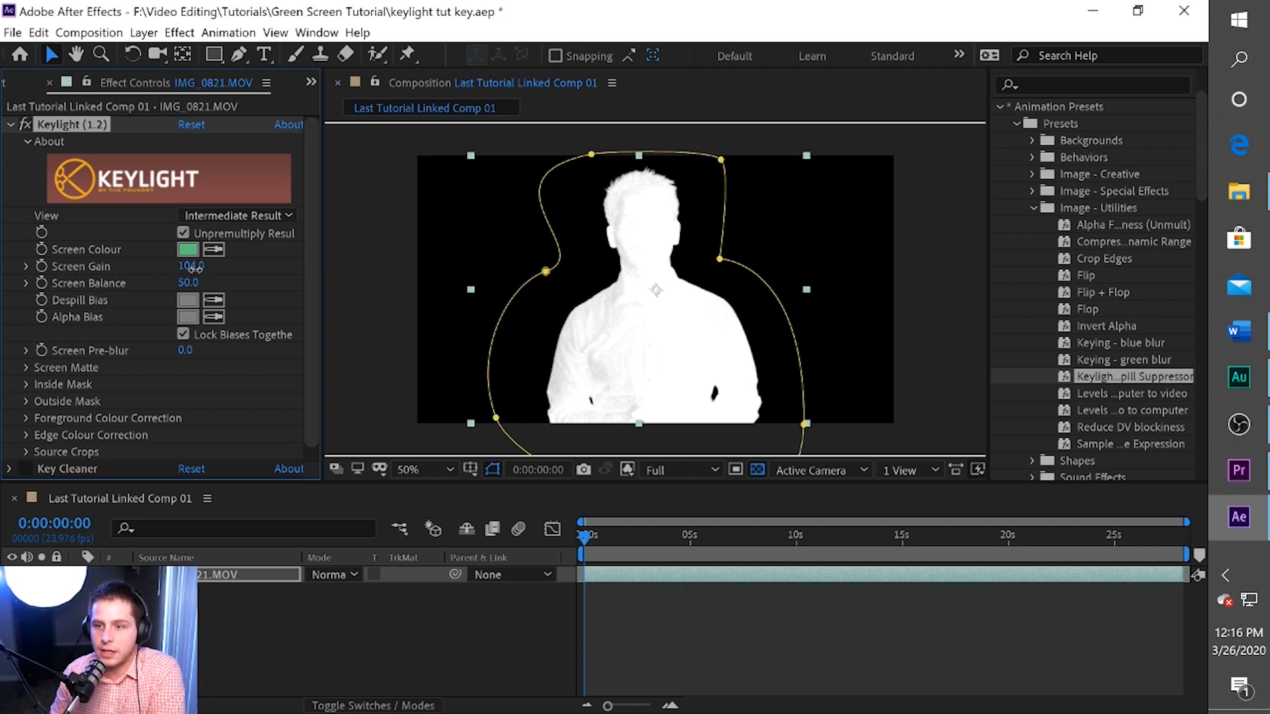
# Set Keylight's Screen Balance to 28 while inspecting the matte around the head and shirt.
pyautogui.scroll(1, 721, 180)
pyautogui.moveTo(721, 180); pyautogui.dragTo(666, 291)
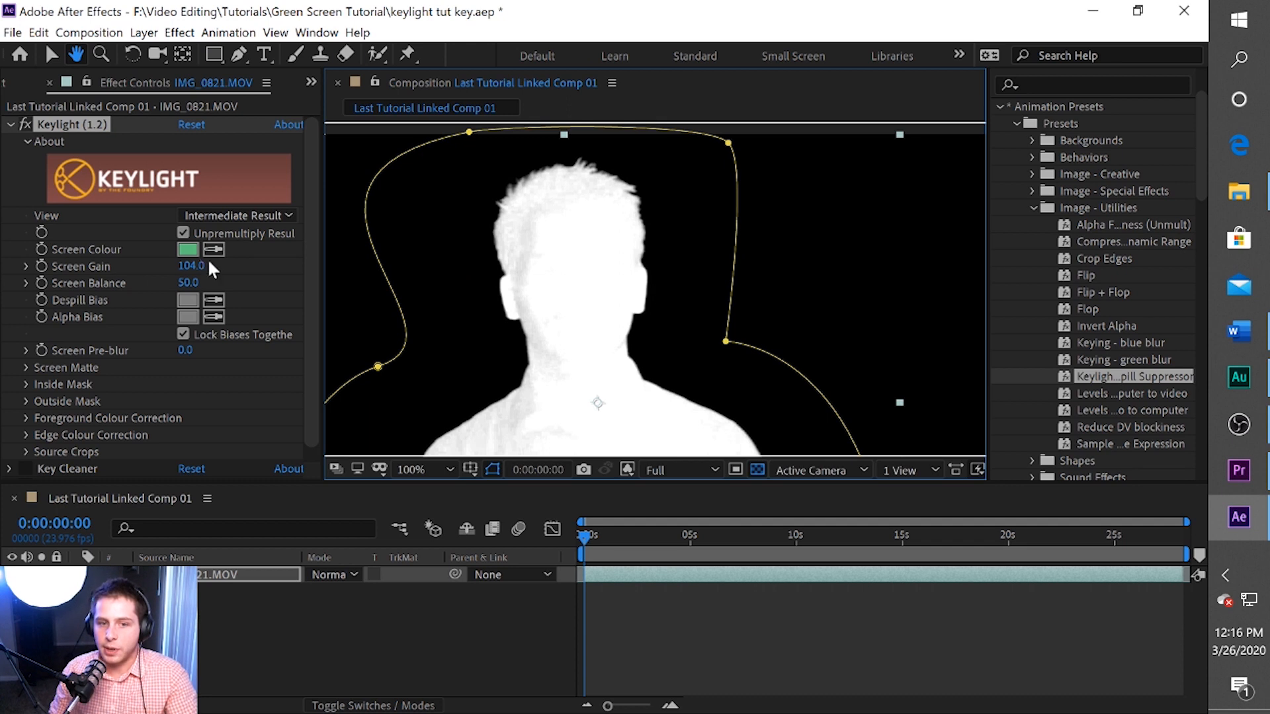
pyautogui.moveTo(188, 283); pyautogui.dragTo(186, 283)
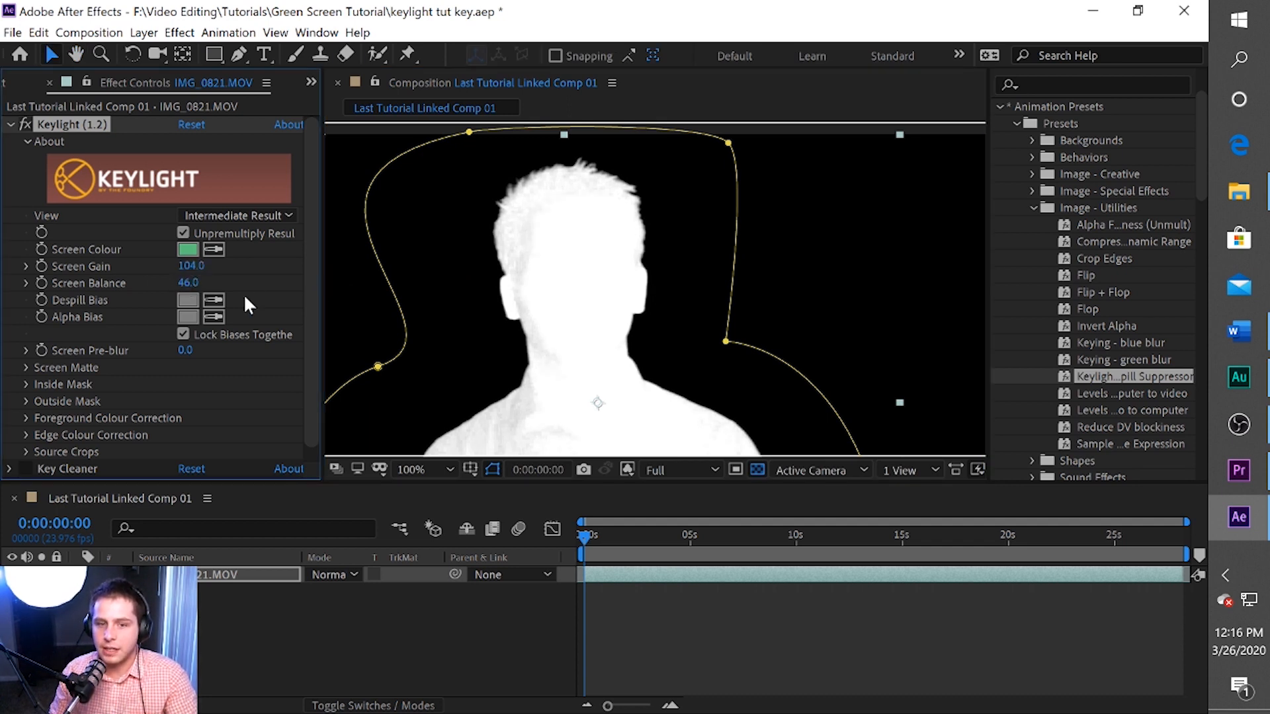
pyautogui.moveTo(527, 299); pyautogui.dragTo(530, 249)
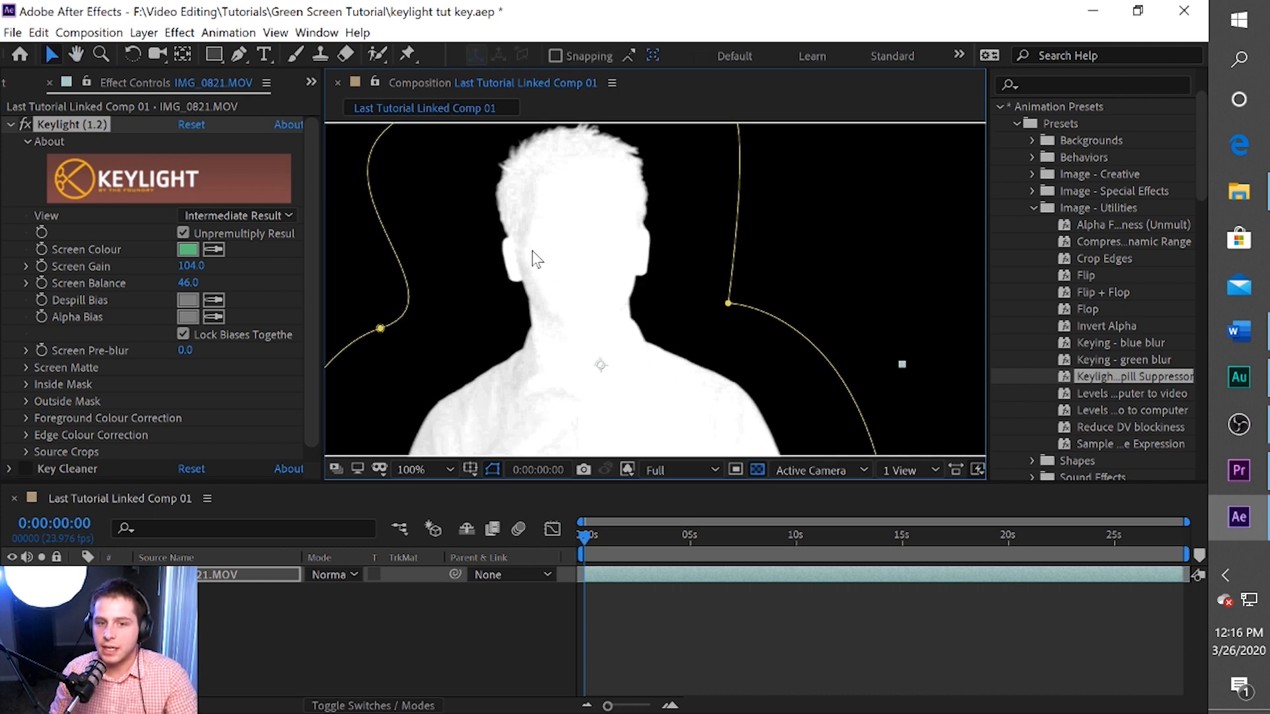
pyautogui.scroll(-1, 529, 256)
pyautogui.press('space')
pyautogui.moveTo(596, 351); pyautogui.dragTo(583, 316)
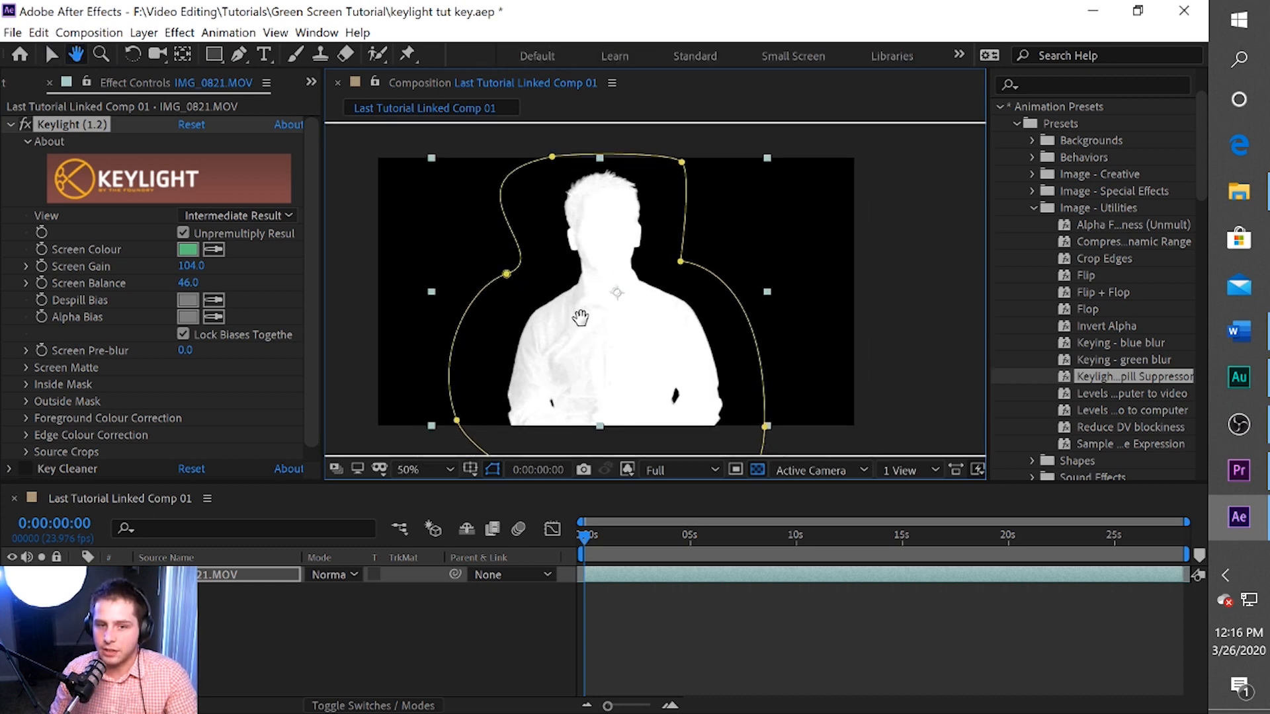
pyautogui.moveTo(188, 283); pyautogui.dragTo(177, 285)
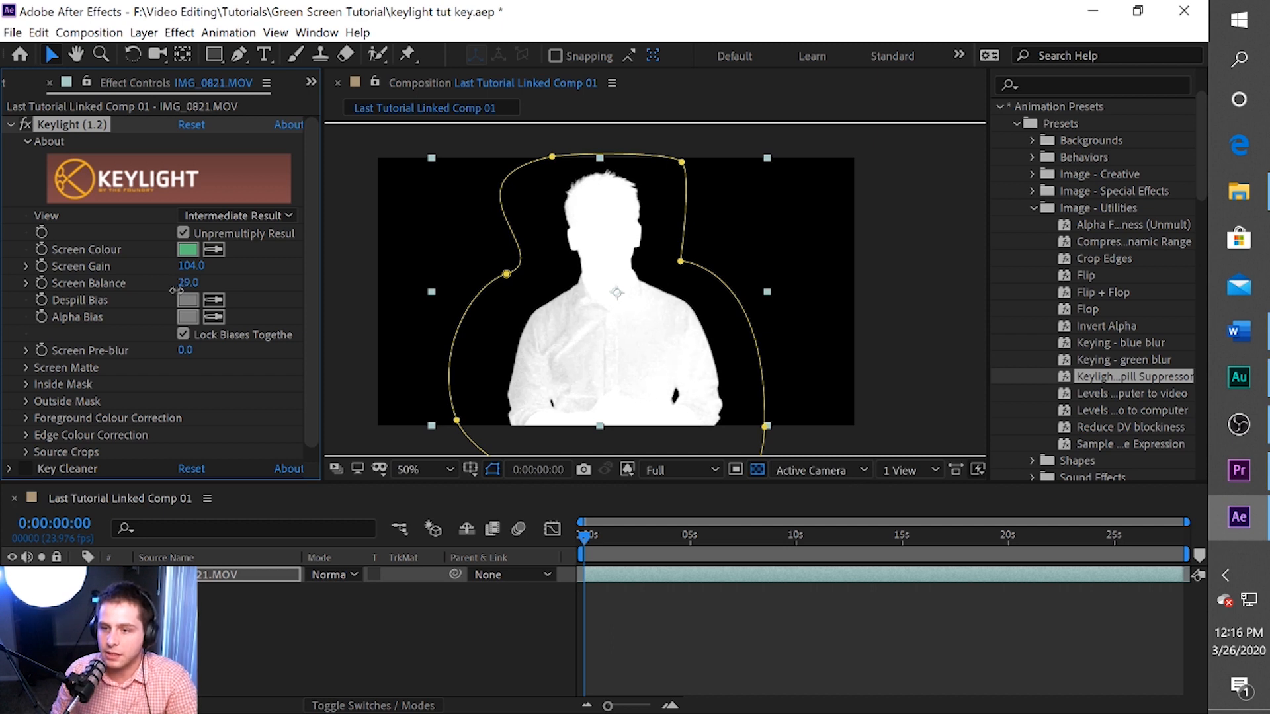
pyautogui.moveTo(177, 292); pyautogui.dragTo(179, 292)
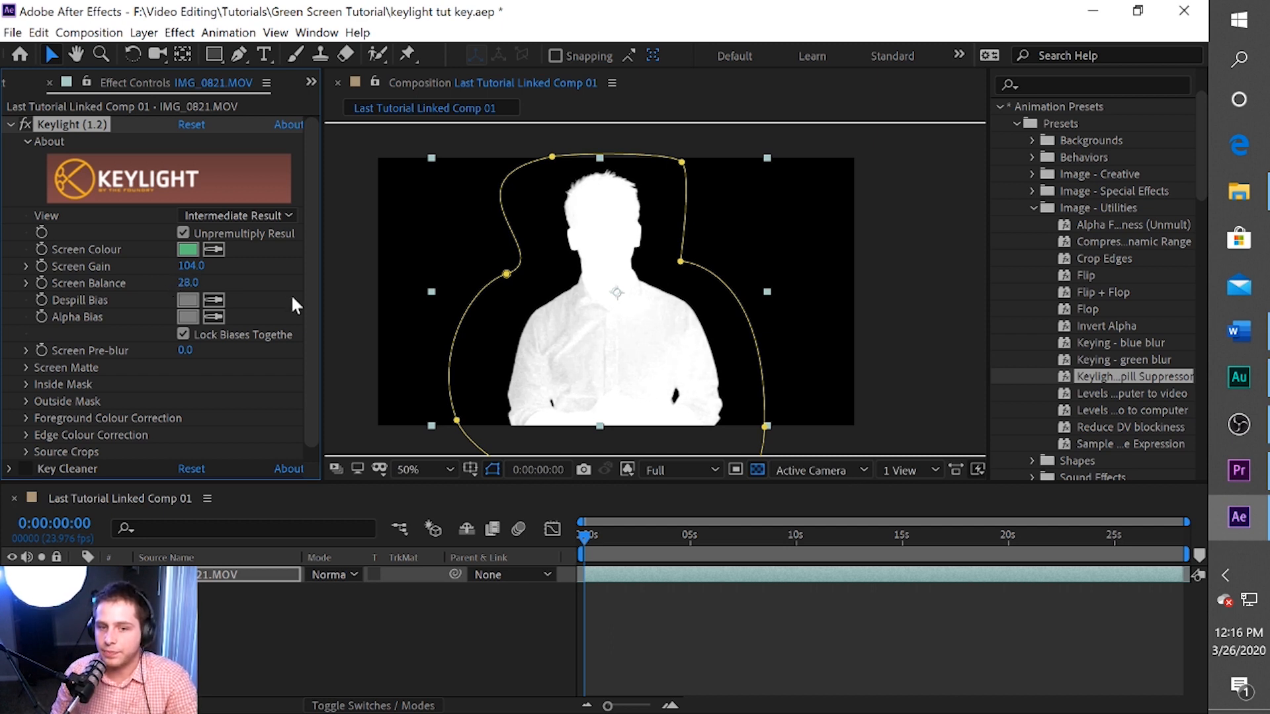
# Expand Keylight's Screen Matte settings and return the composition display to RGB.
pyautogui.click(25, 367)
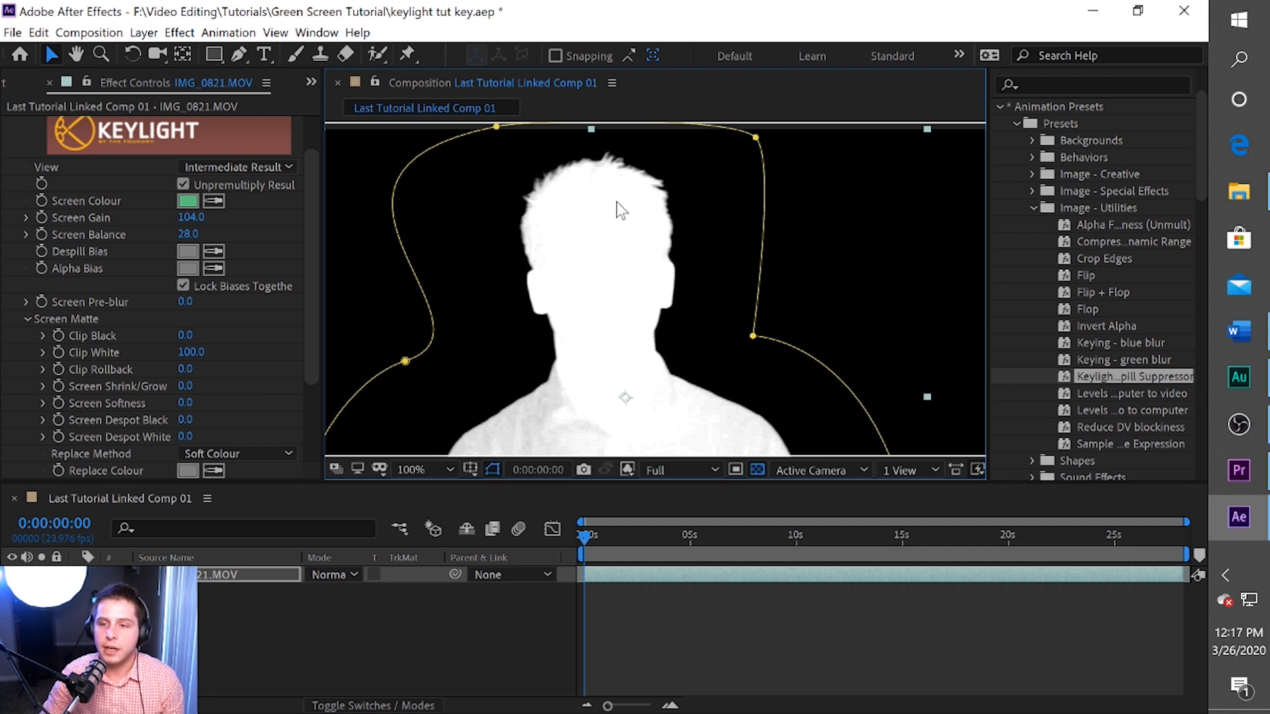
pyautogui.click(630, 474)
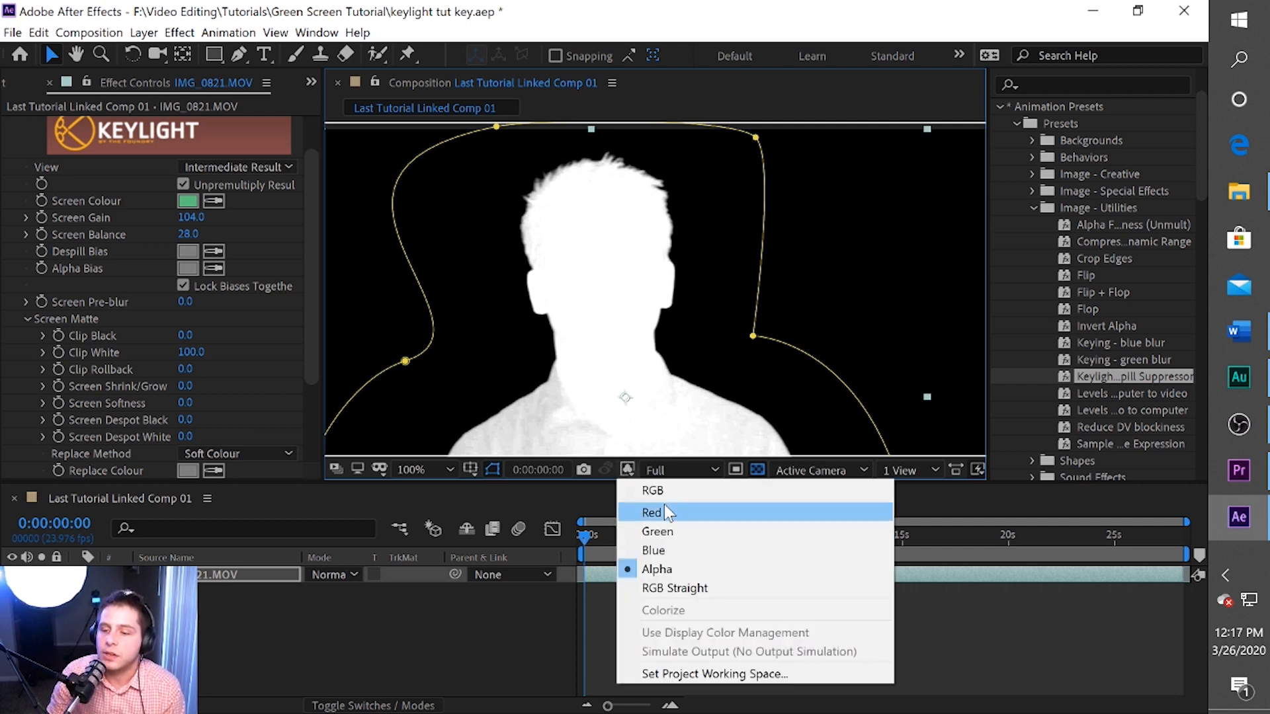
pyautogui.click(653, 490)
# Create a white 1920 × 1080 px solid and place it beneath the footage layer.
pyautogui.click(143, 32)
pyautogui.moveTo(163, 53)
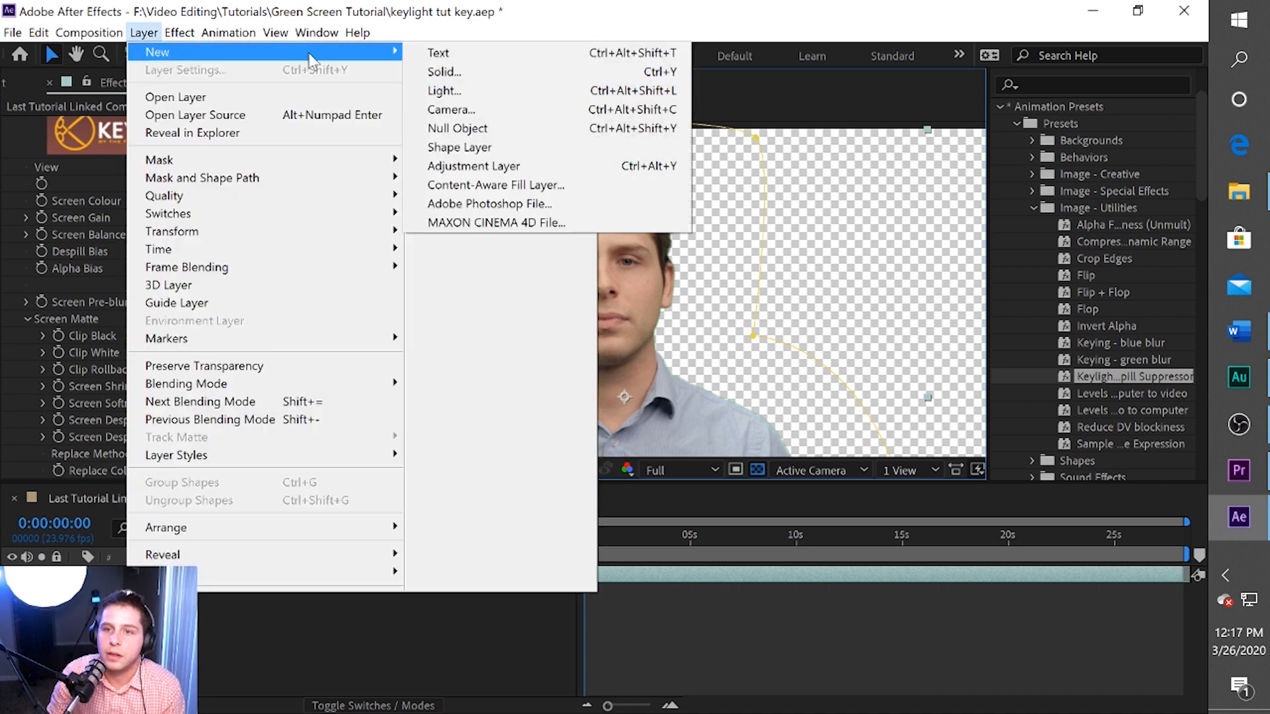
pyautogui.click(586, 73)
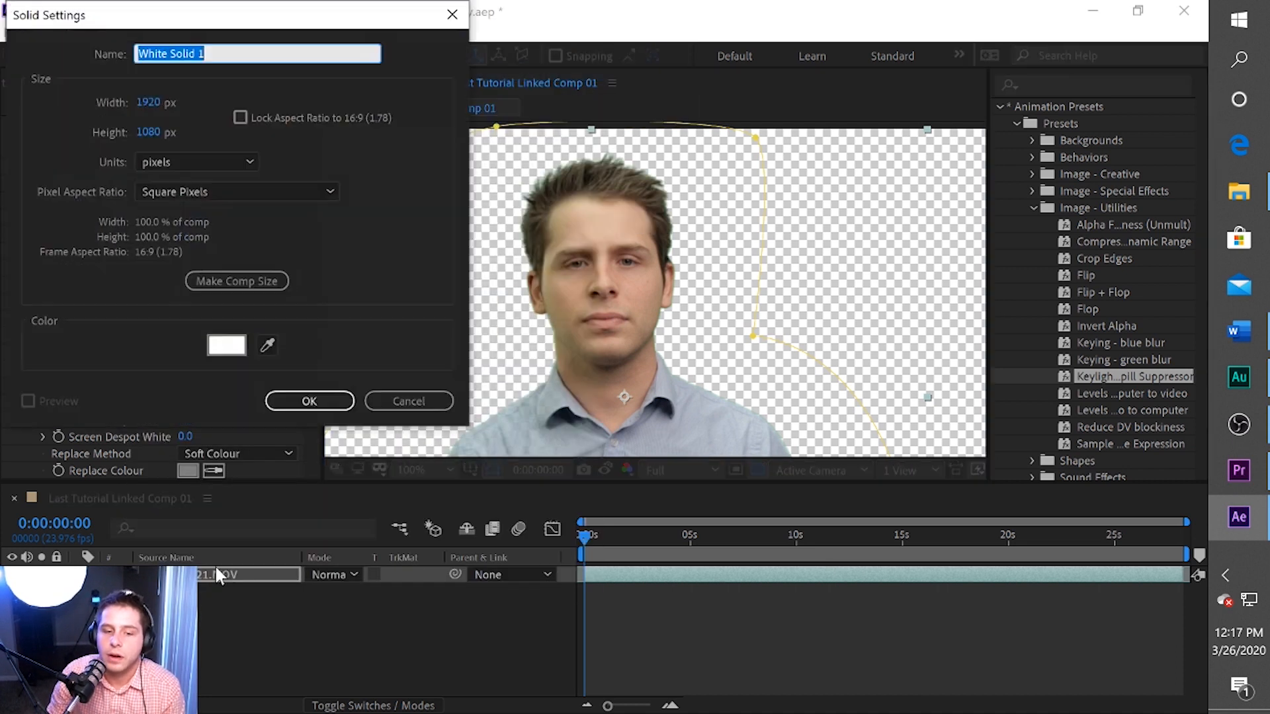
pyautogui.click(285, 408)
pyautogui.hotkey('ctrl', '[')
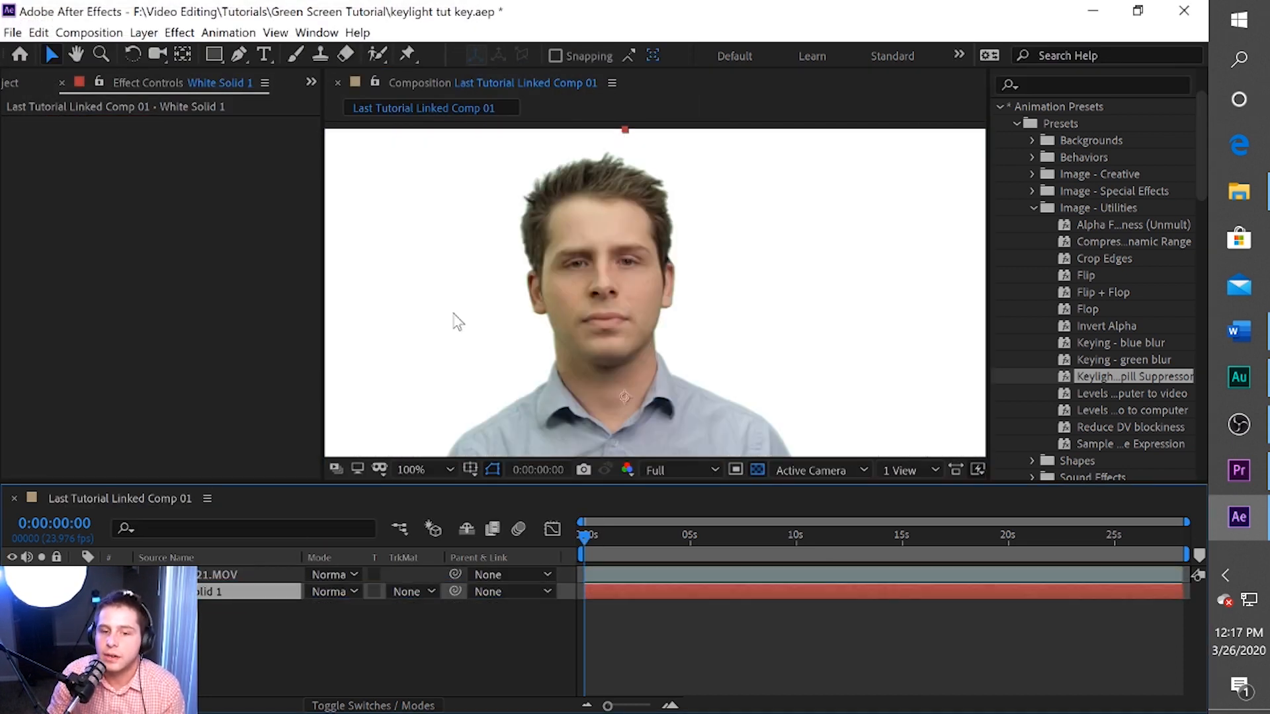
# Set the footage's Keylight Screen Pre-blur to 9.6.
pyautogui.click(174, 575)
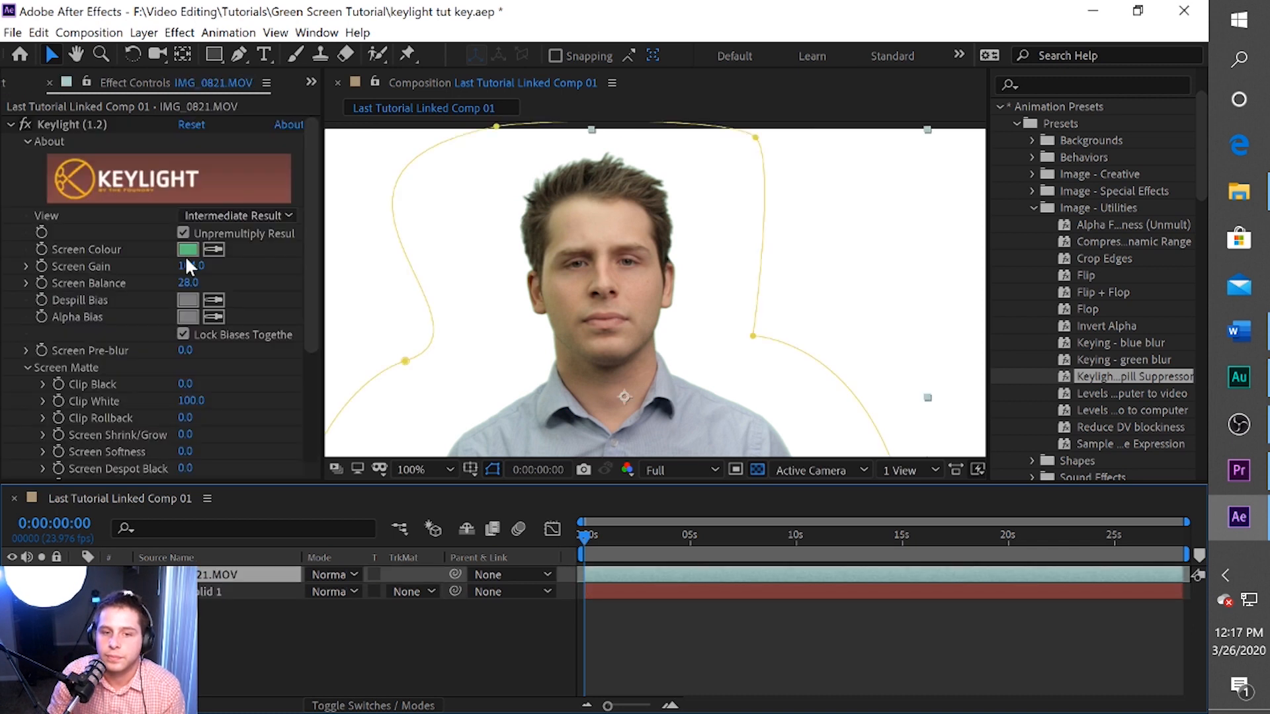
pyautogui.moveTo(187, 354)
pyautogui.mouseDown()
pyautogui.moveTo(244, 355)
pyautogui.moveTo(180, 355)
pyautogui.mouseUp()
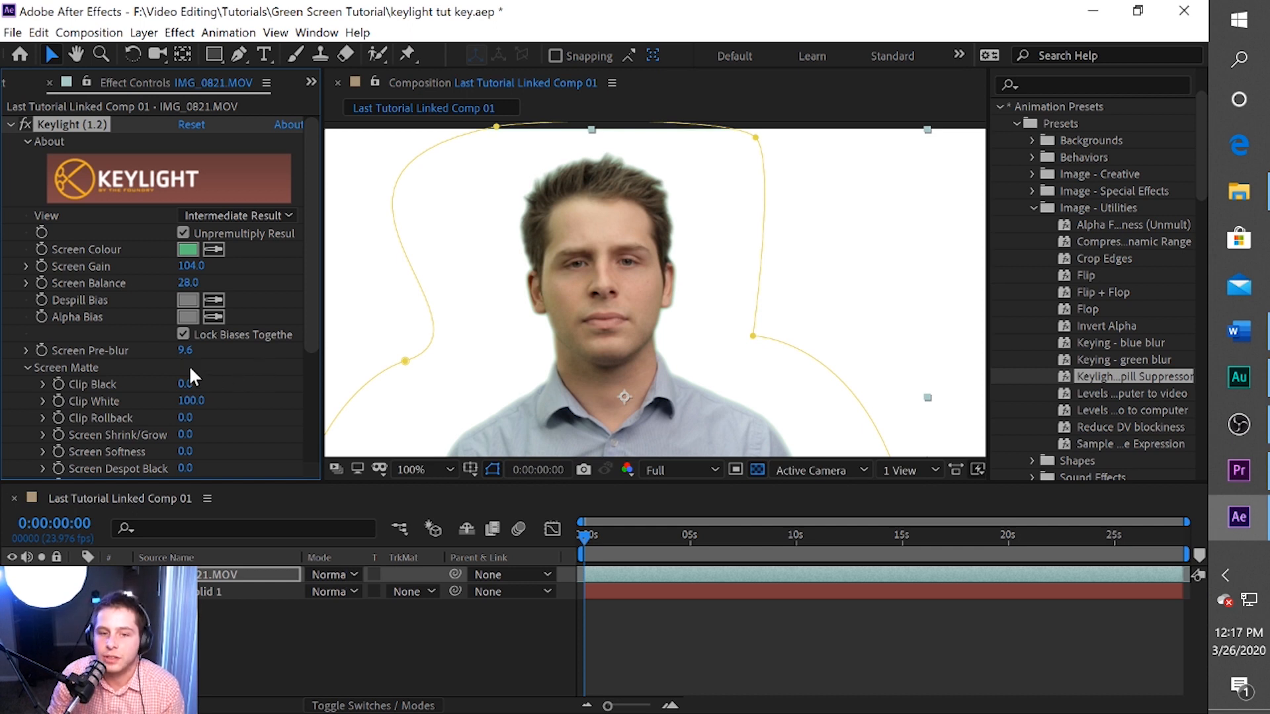
# Set Keylight's Screen Pre-blur to 0 on the footage layer.
pyautogui.moveTo(187, 355); pyautogui.dragTo(105, 354)
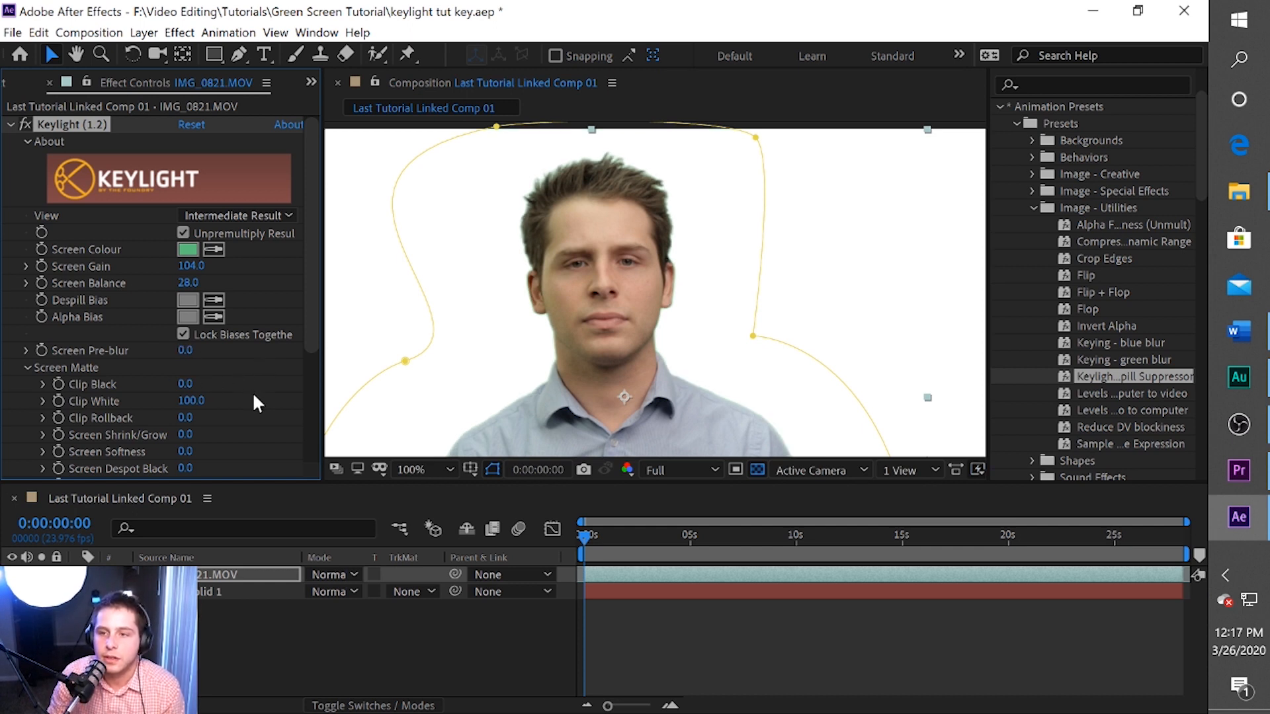
pyautogui.scroll(-1, 254, 397)
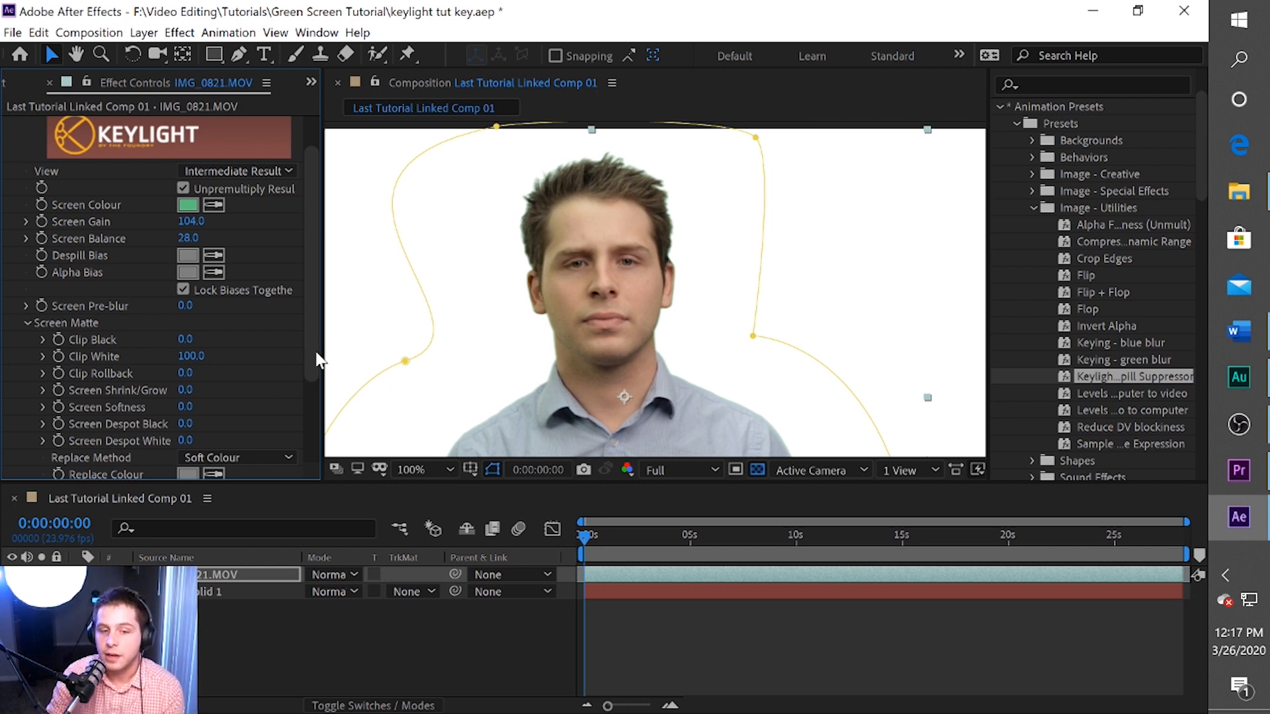
# Try a Keylight Screen Softness of 0.7, check the hair edges up close, and reset it to 0.
pyautogui.moveTo(188, 408); pyautogui.dragTo(202, 412)
pyautogui.scroll(3, 642, 153)
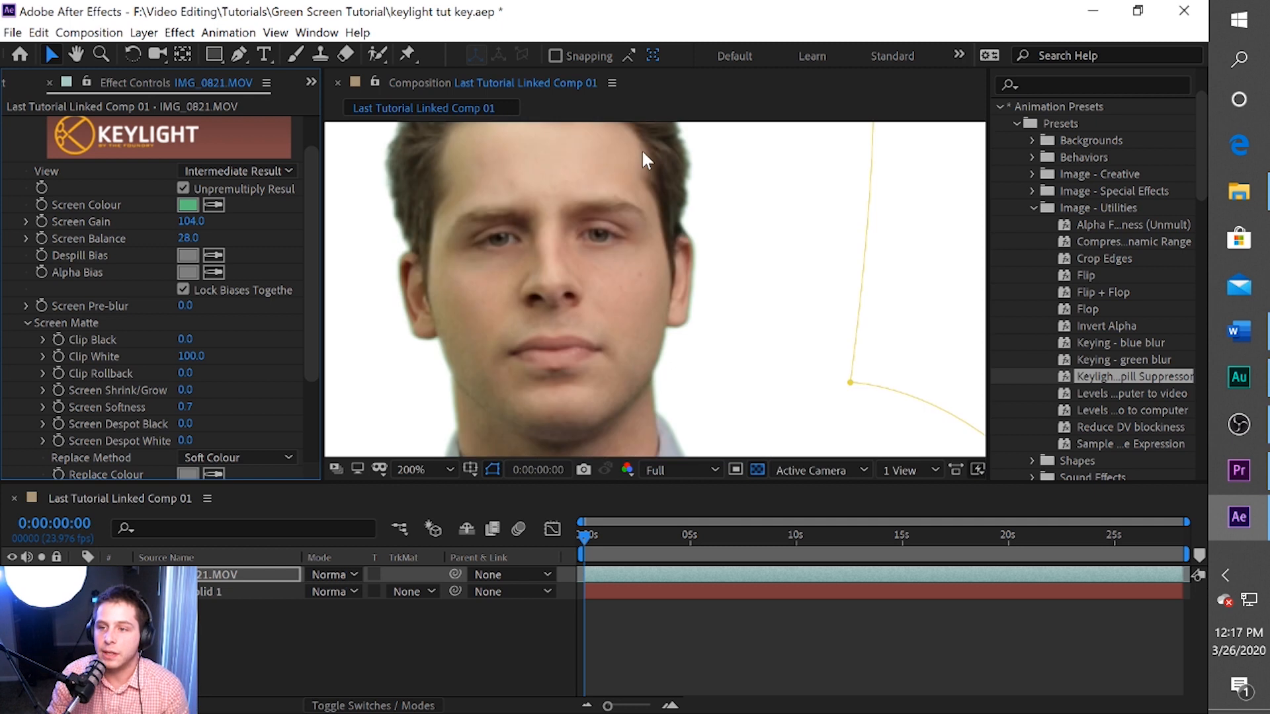
pyautogui.scroll(1, 603, 172)
pyautogui.moveTo(609, 168); pyautogui.dragTo(703, 391)
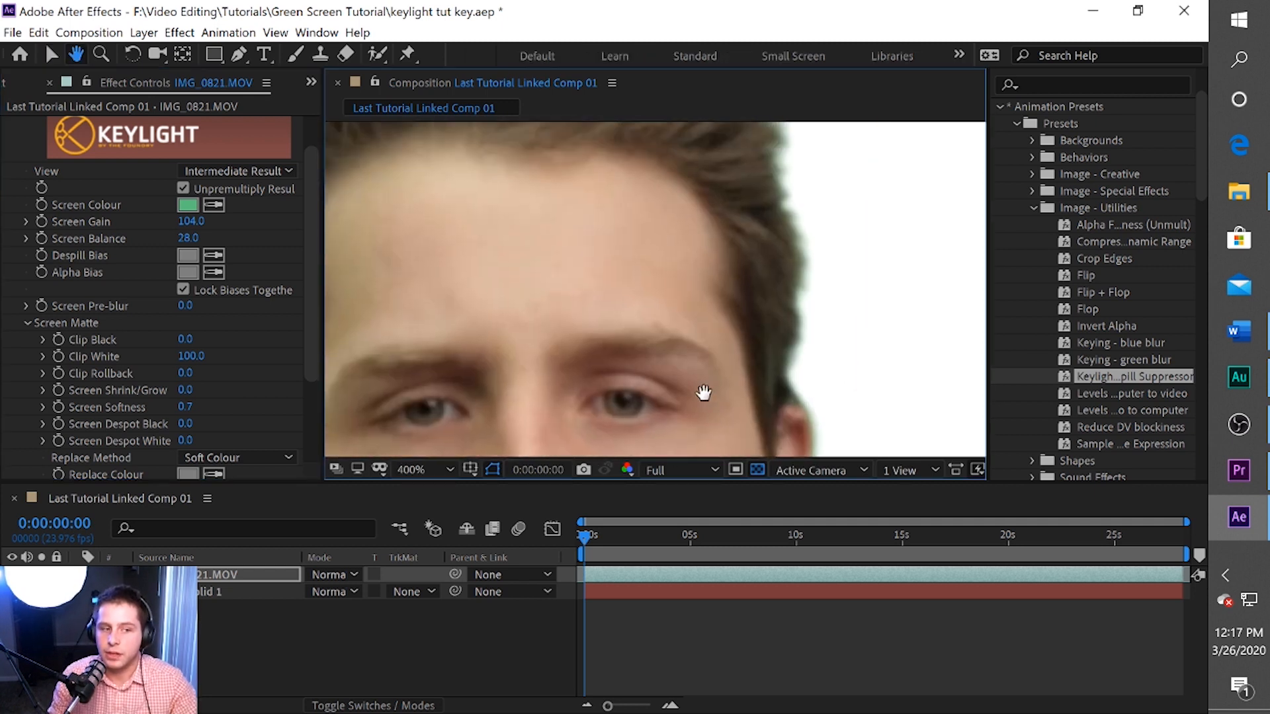
pyautogui.moveTo(646, 292); pyautogui.dragTo(661, 445)
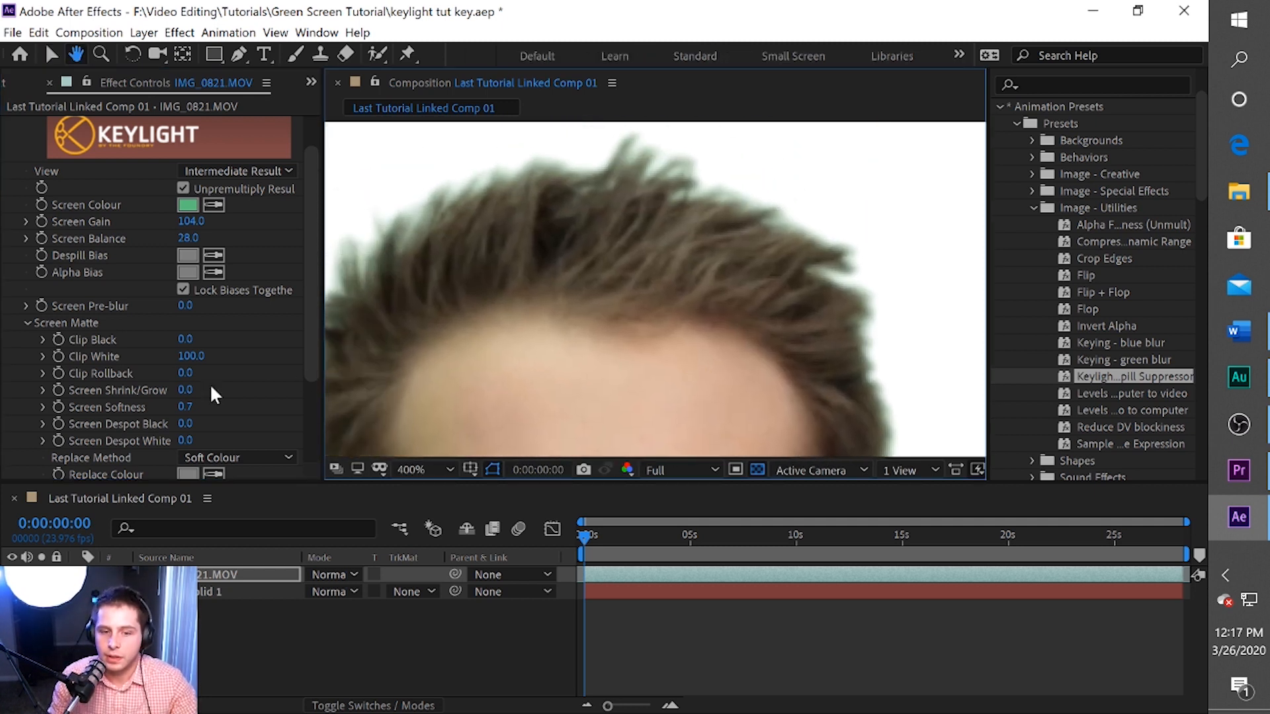
pyautogui.moveTo(185, 406); pyautogui.dragTo(152, 413)
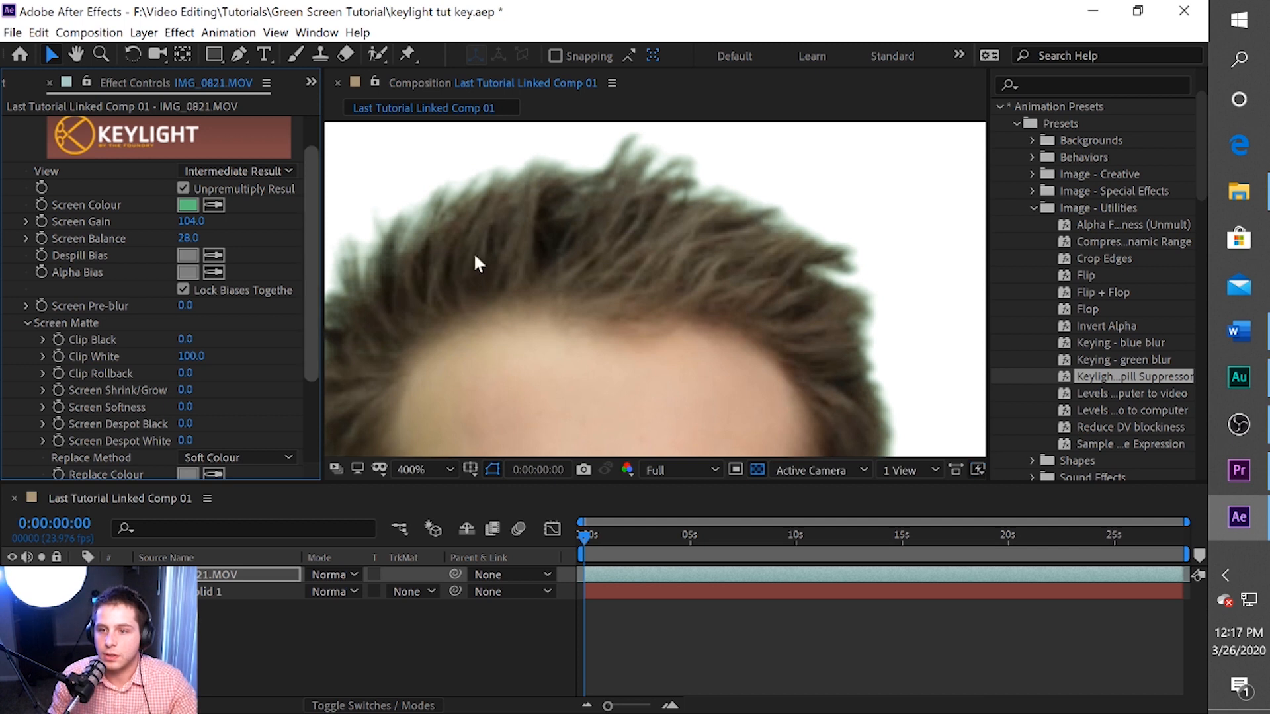
# Set Keylight's Screen Softness to 0.6 while previewing playback of the hair edges.
pyautogui.scroll(1, 534, 221)
pyautogui.moveTo(533, 220); pyautogui.dragTo(697, 323)
pyautogui.scroll(-1, 738, 375)
pyautogui.press('h')
pyautogui.press('v')
pyautogui.press('space')
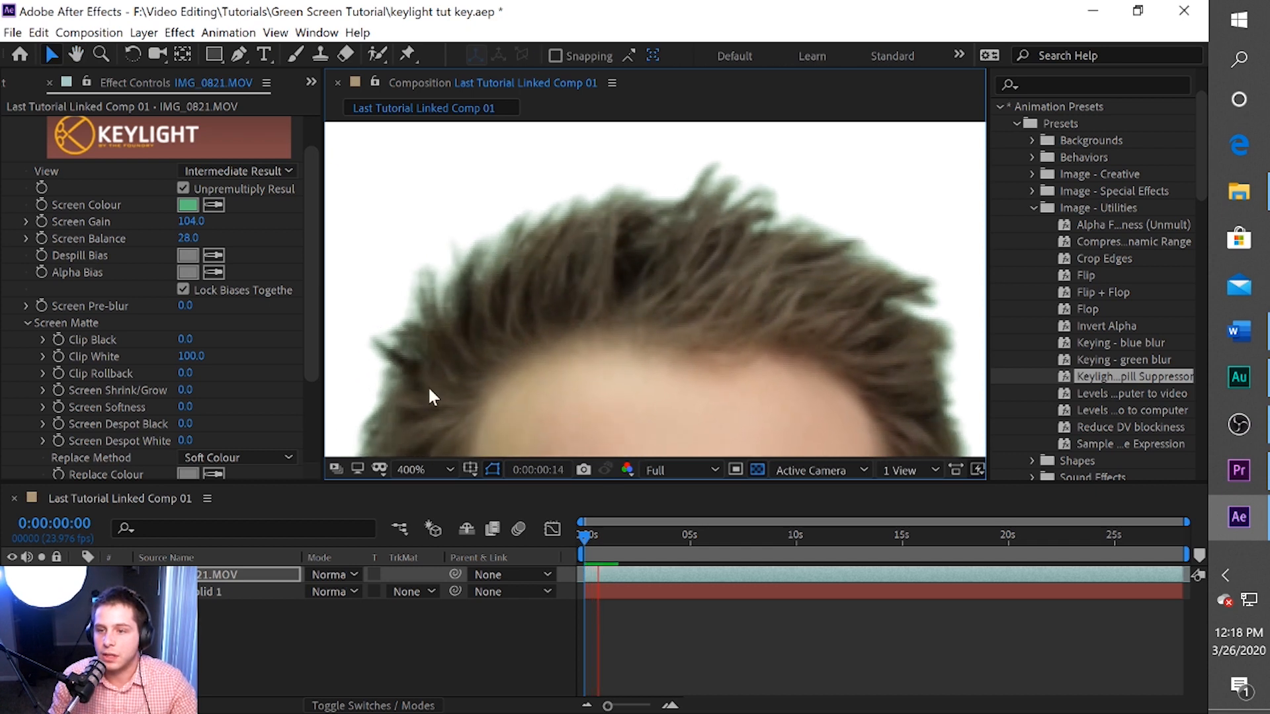
pyautogui.moveTo(182, 409); pyautogui.dragTo(193, 413)
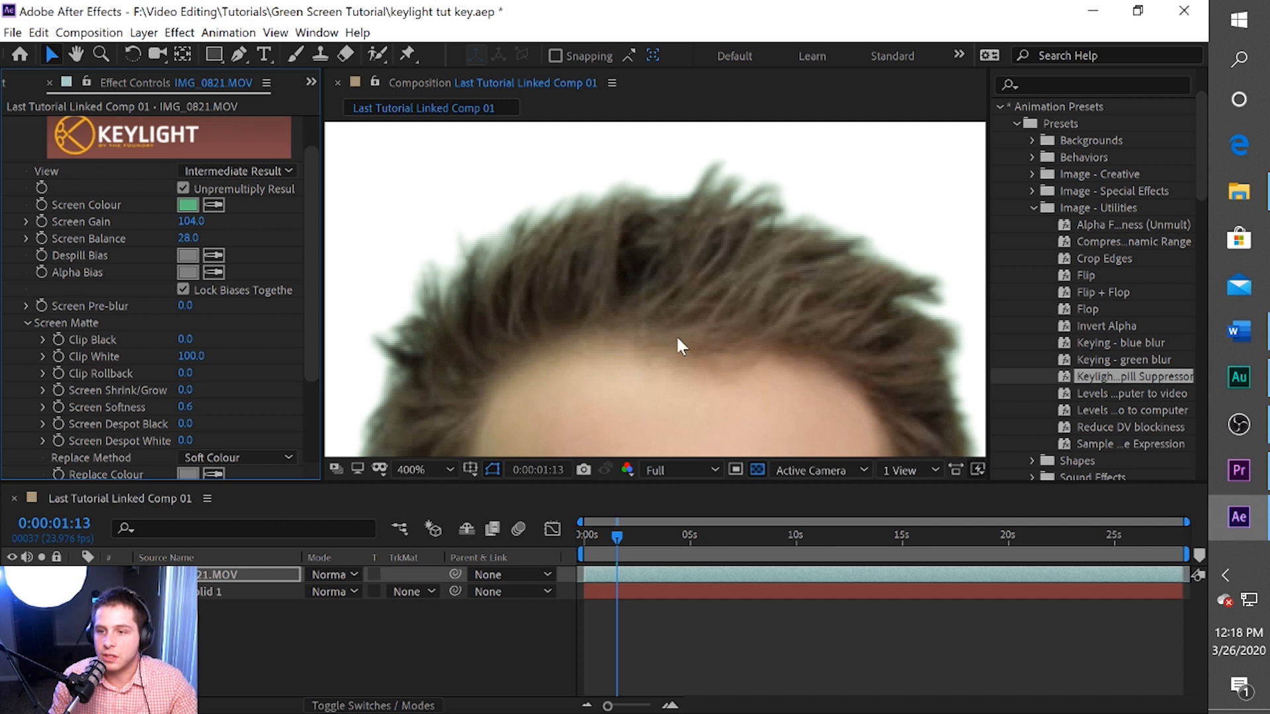
pyautogui.press('space')
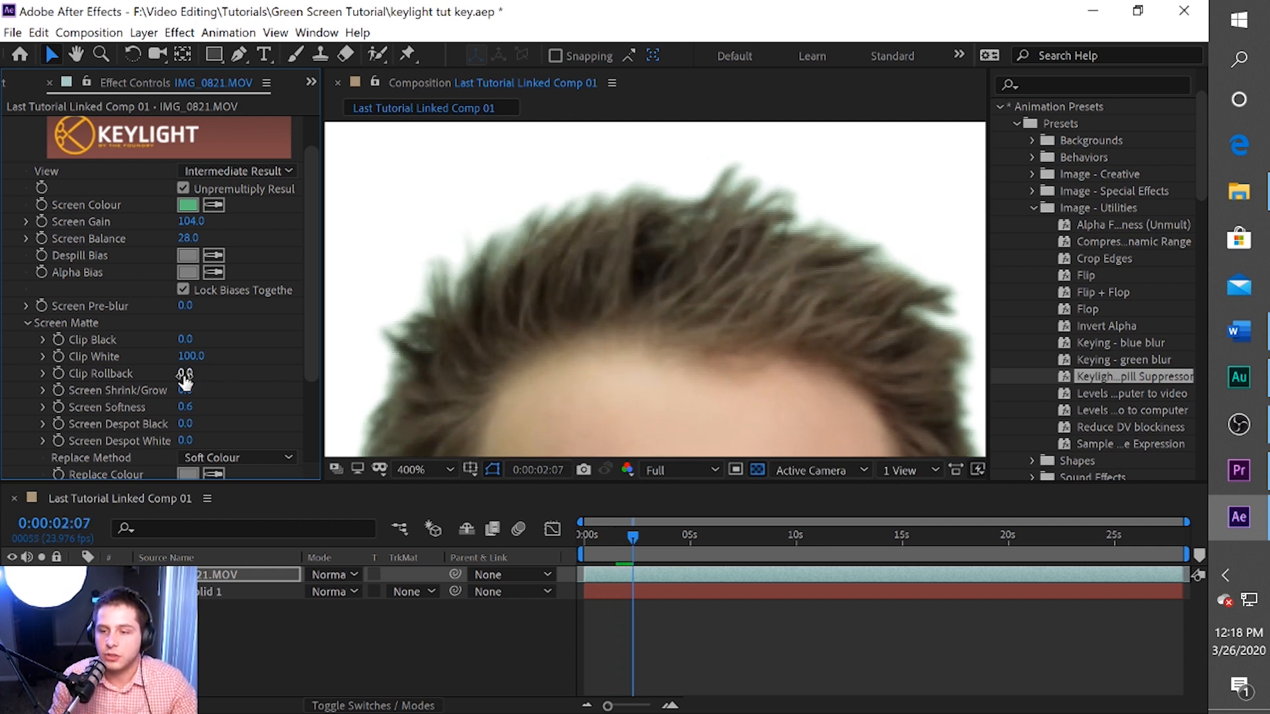
# Display the composition's alpha channel and hide the white solid layer beneath the footage.
pyautogui.scroll(-2, 195, 355)
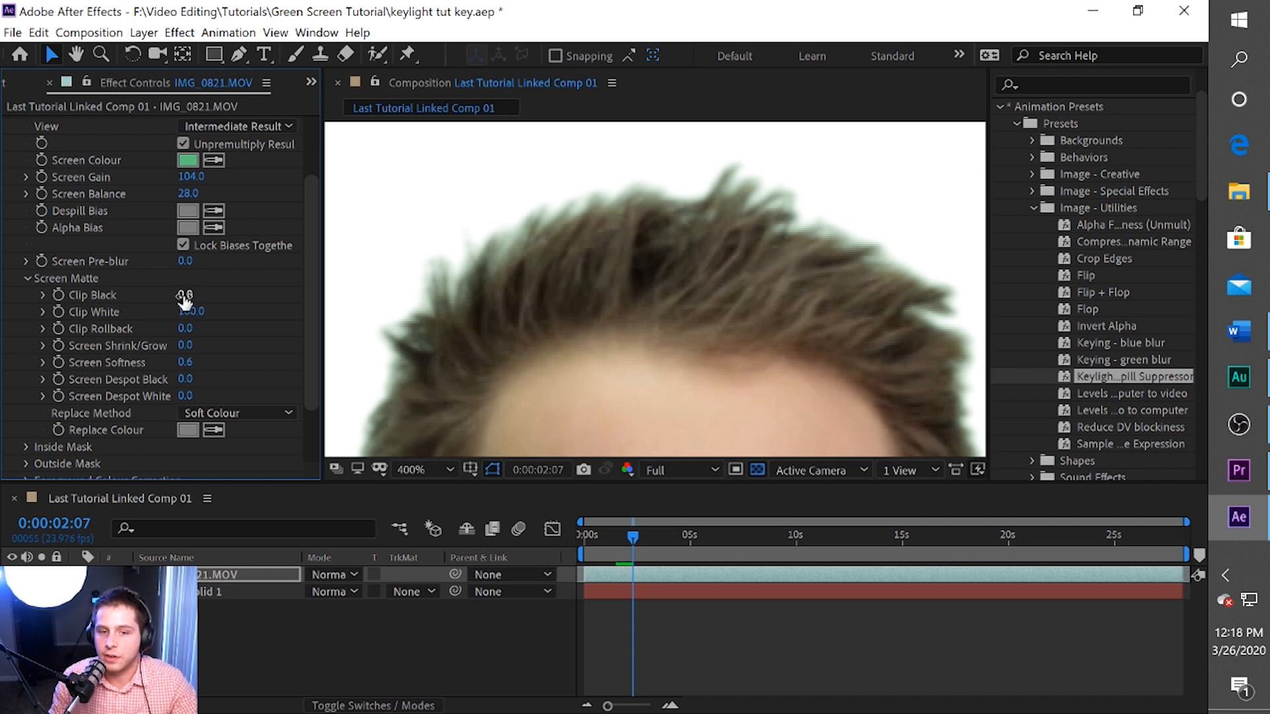
pyautogui.click(654, 569)
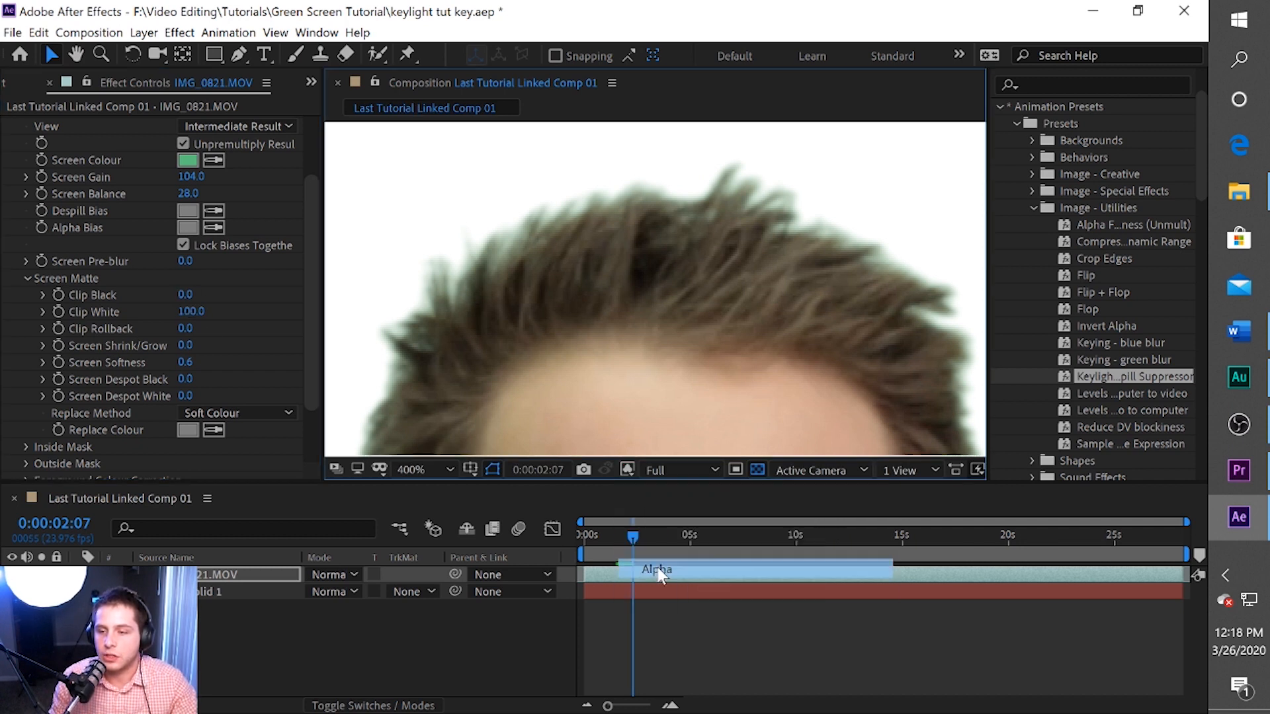
pyautogui.scroll(-2, 632, 291)
pyautogui.click(12, 591)
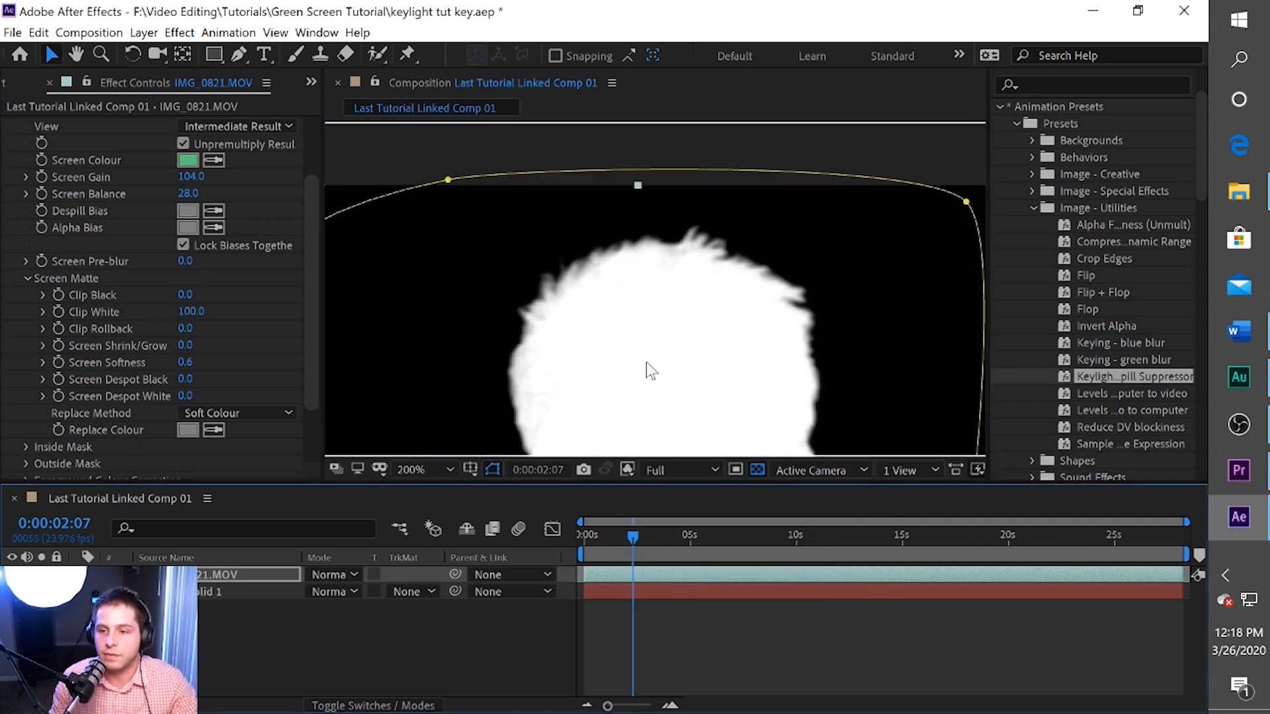
pyautogui.moveTo(637, 352); pyautogui.dragTo(615, 306)
pyautogui.scroll(-1, 534, 283)
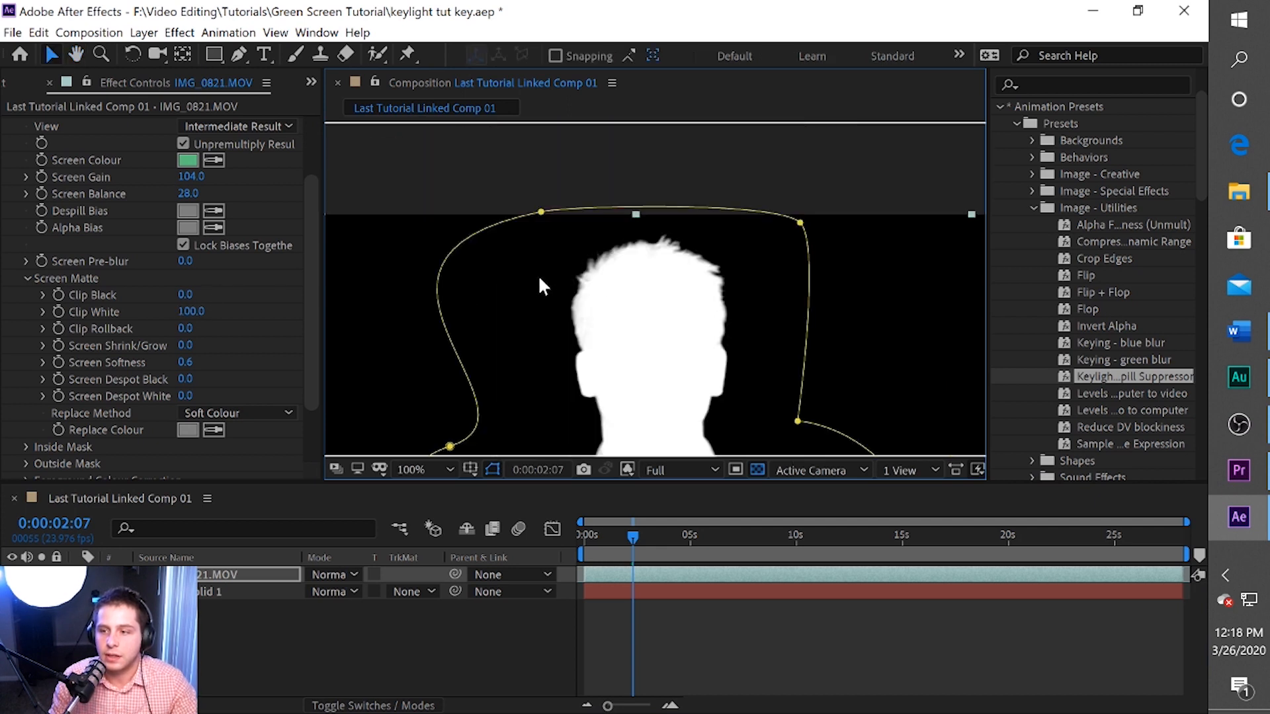
# Set Keylight's Clip White to 73 to fill the gray areas in the shirt's matte.
pyautogui.moveTo(679, 372); pyautogui.dragTo(640, 289)
pyautogui.press('v')
pyautogui.moveTo(191, 311); pyautogui.dragTo(181, 311)
pyautogui.press('h')
pyautogui.moveTo(639, 382); pyautogui.dragTo(669, 258)
pyautogui.press('v')
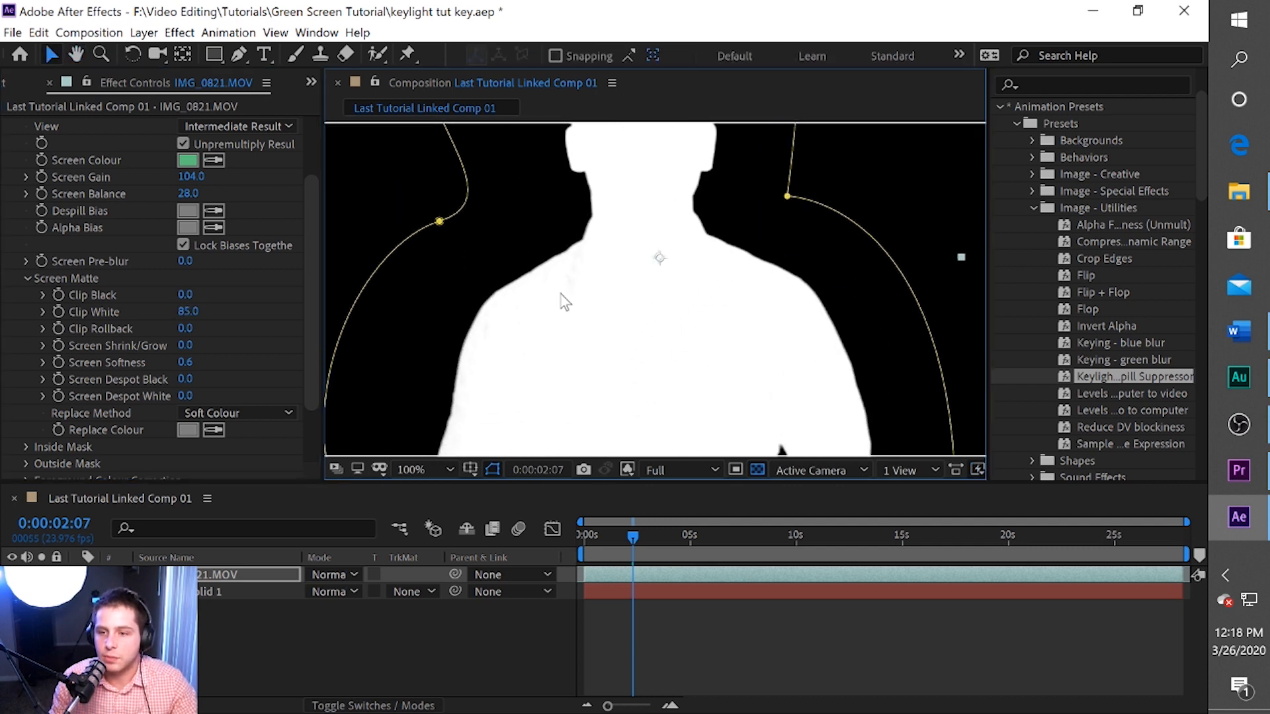
pyautogui.moveTo(186, 312); pyautogui.dragTo(256, 318)
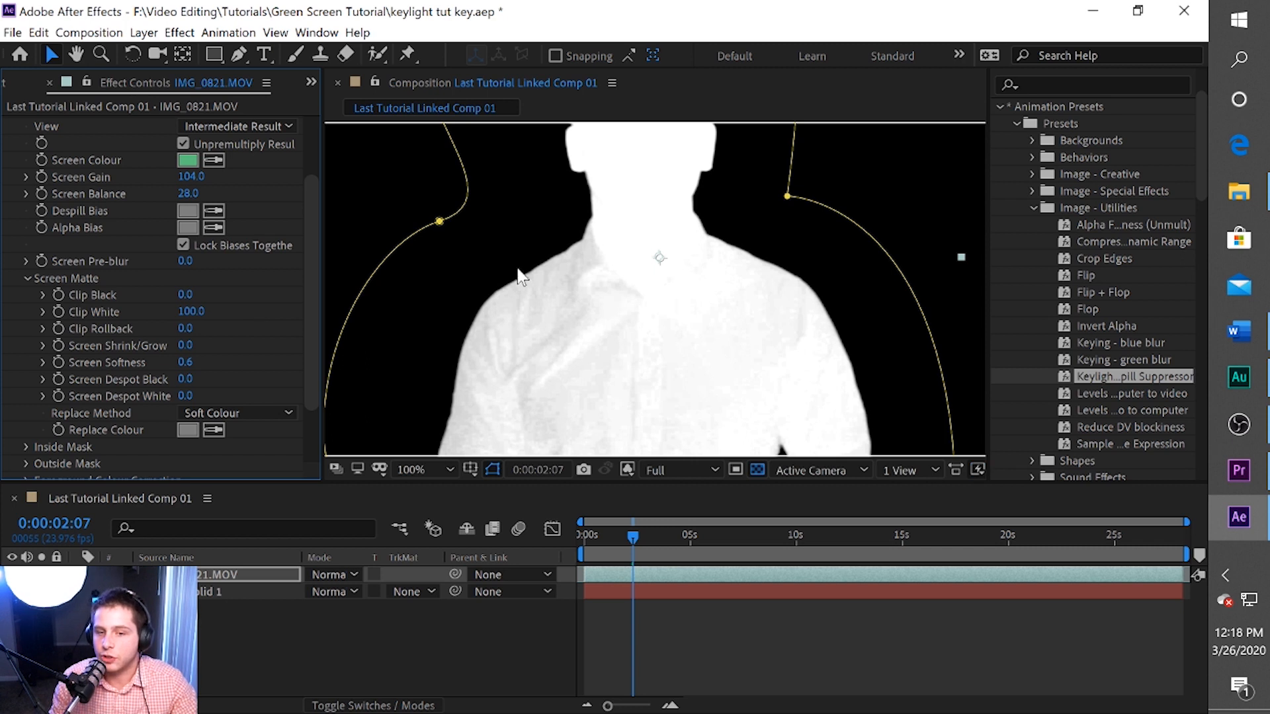
pyautogui.moveTo(178, 312); pyautogui.dragTo(163, 313)
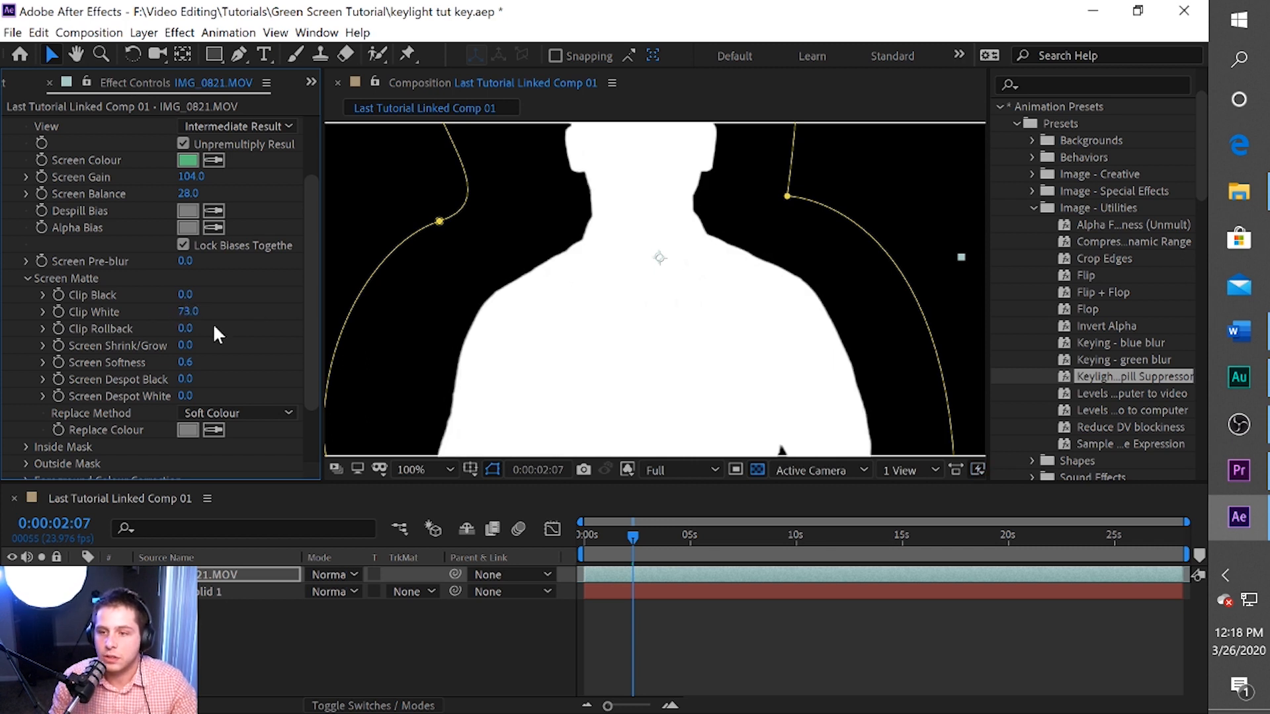
# Set Keylight's Clip Black to 9 after checking the black background around the shoulder in the matte.
pyautogui.press('h')
pyautogui.moveTo(808, 409); pyautogui.dragTo(624, 411)
pyautogui.scroll(1, 618, 278)
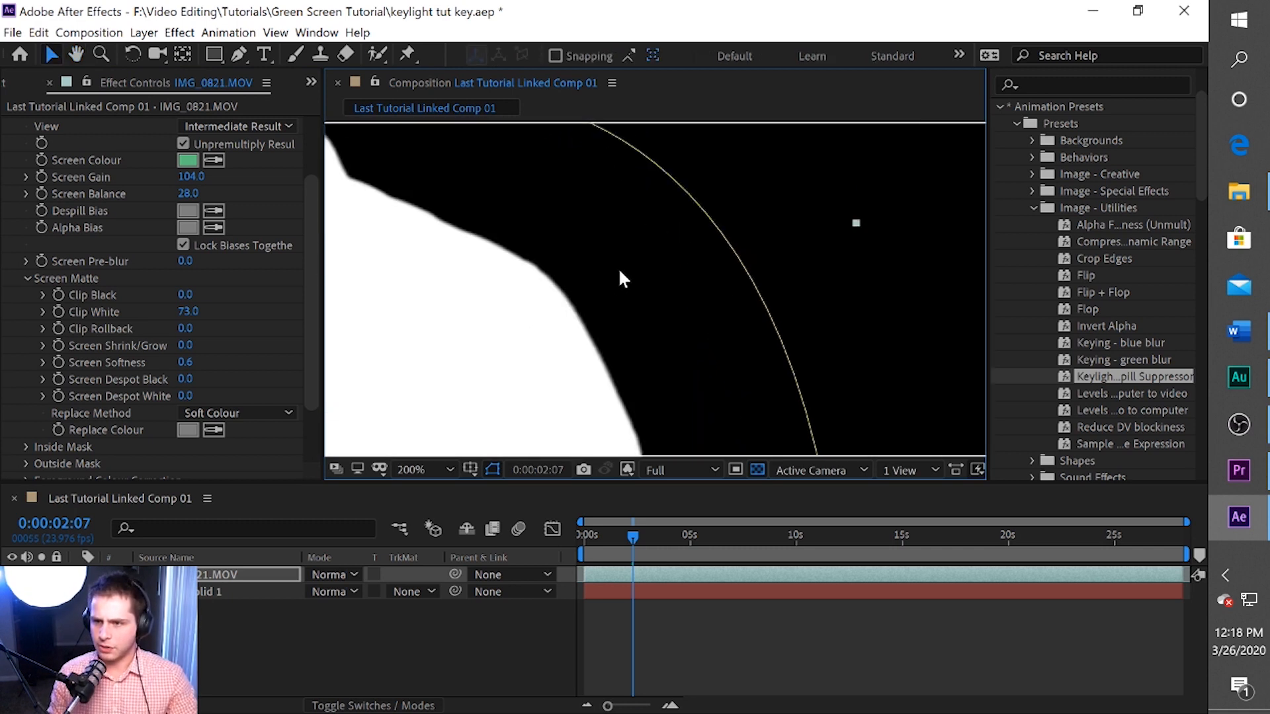
pyautogui.moveTo(553, 231); pyautogui.dragTo(793, 390)
pyautogui.moveTo(717, 232); pyautogui.dragTo(1143, 311)
pyautogui.moveTo(779, 313); pyautogui.dragTo(706, 7)
pyautogui.moveTo(549, 311); pyautogui.dragTo(659, 48)
pyautogui.press('v')
pyautogui.moveTo(187, 296); pyautogui.dragTo(212, 299)
# Examine the alpha matte around the shoulders, head and torso for leftover gray areas and holes.
pyautogui.press('h')
pyautogui.moveTo(746, 314); pyautogui.dragTo(159, 232)
pyautogui.moveTo(829, 274); pyautogui.dragTo(746, 443)
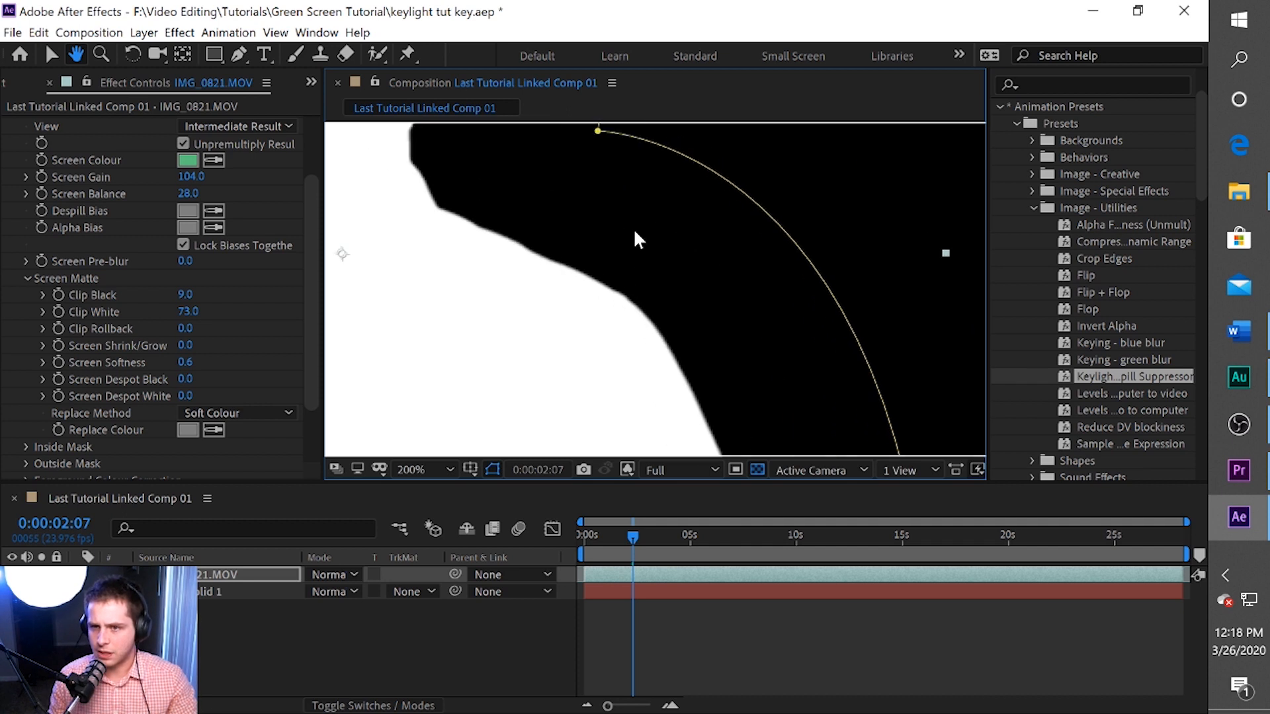
pyautogui.press('v')
pyautogui.scroll(-3, 634, 242)
pyautogui.scroll(2, 599, 250)
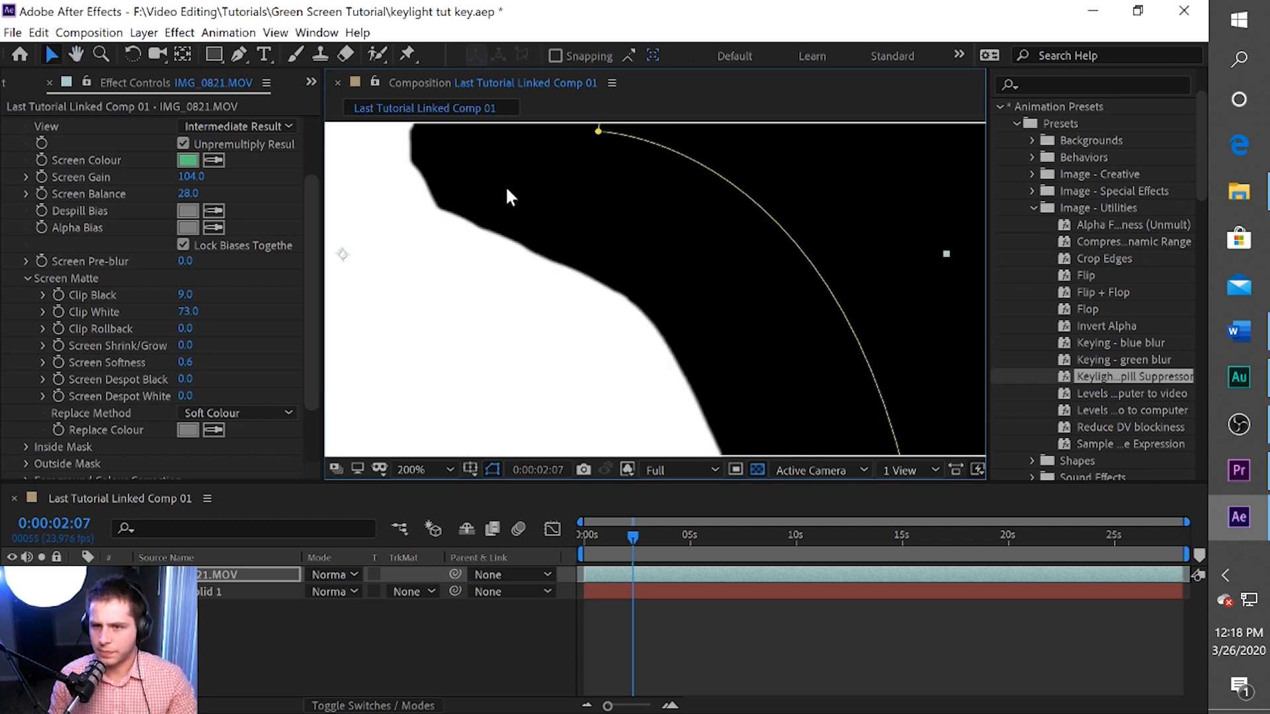
pyautogui.press('h')
pyautogui.moveTo(507, 192); pyautogui.dragTo(658, 395)
pyautogui.moveTo(641, 182); pyautogui.dragTo(770, 418)
pyautogui.press('v')
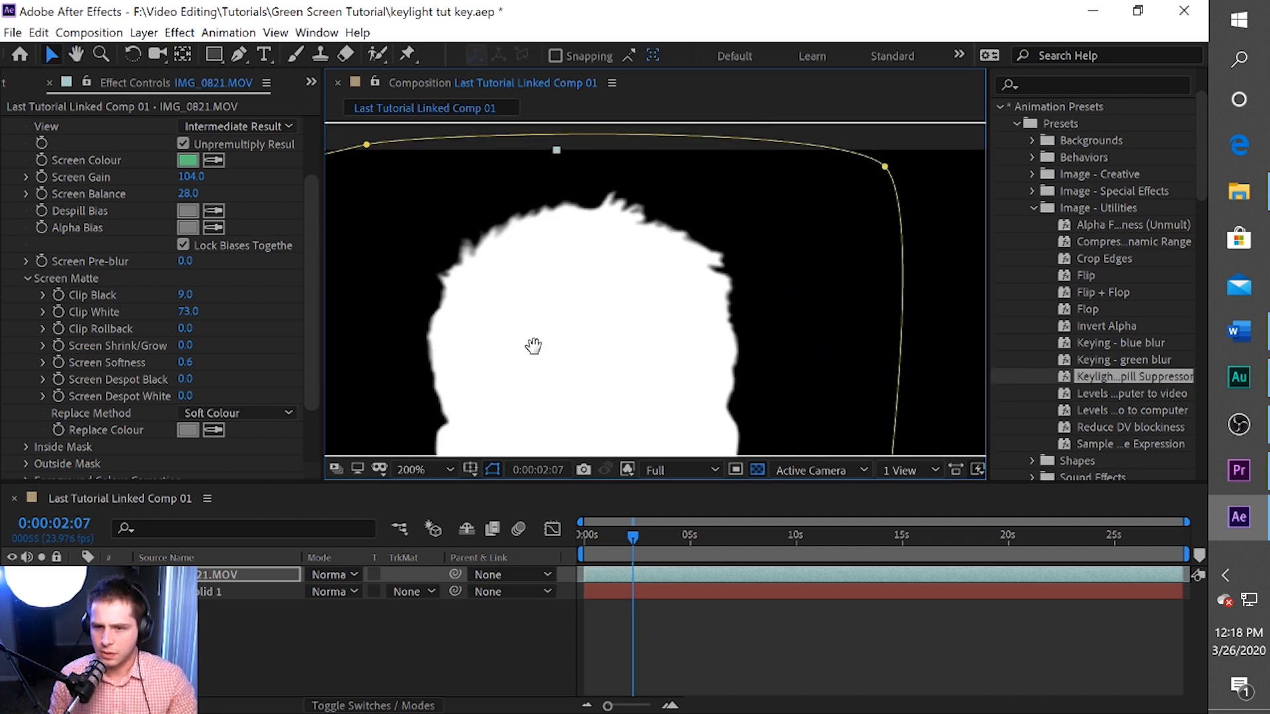
pyautogui.scroll(-4, 533, 273)
pyautogui.press('h')
pyautogui.moveTo(616, 360); pyautogui.dragTo(601, 240)
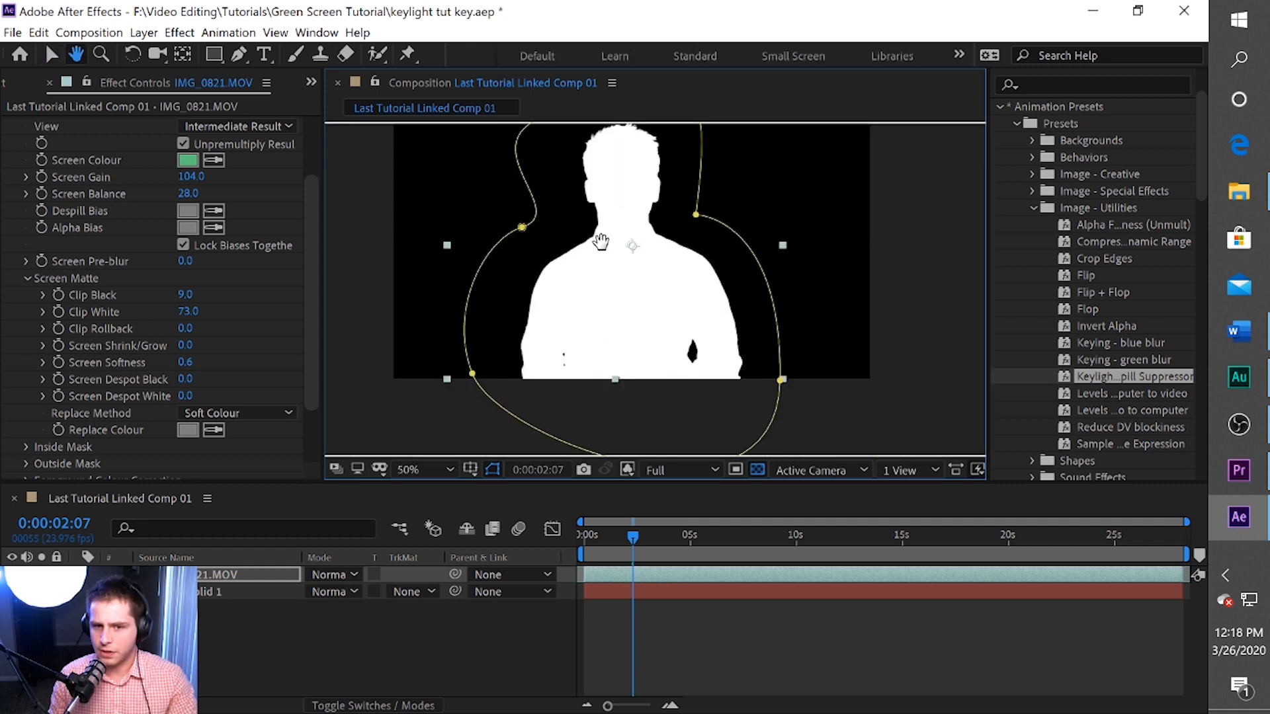
pyautogui.press('v')
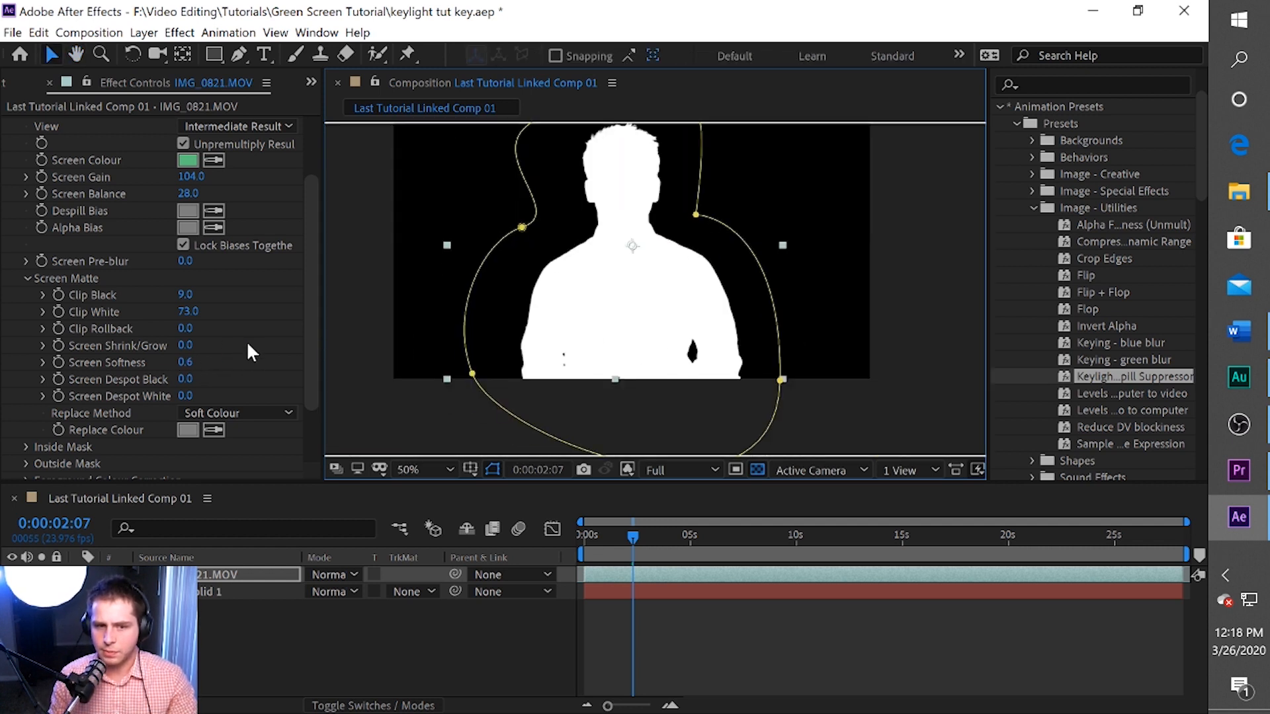
# Return the composition display from the alpha channel to RGB after a final check of the head's matte.
pyautogui.scroll(-2, 249, 351)
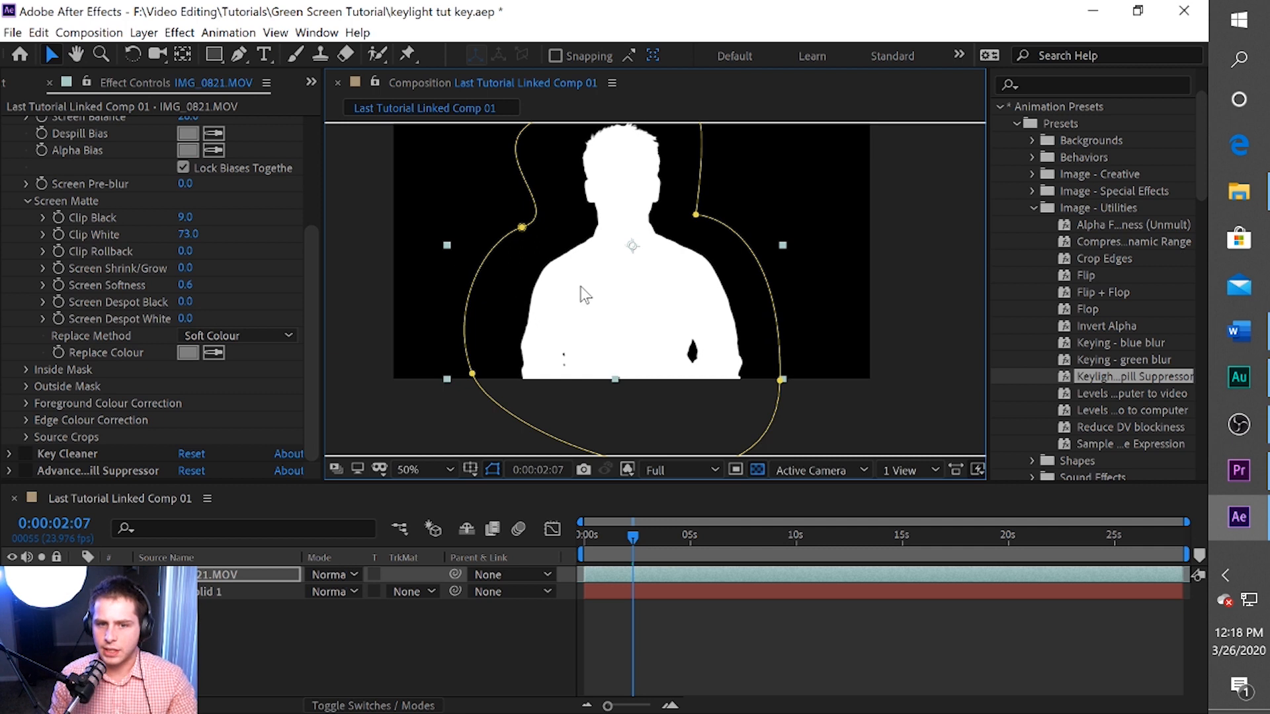
pyautogui.press('/')
pyautogui.press('h')
pyautogui.moveTo(662, 236); pyautogui.dragTo(697, 428)
pyautogui.press('v')
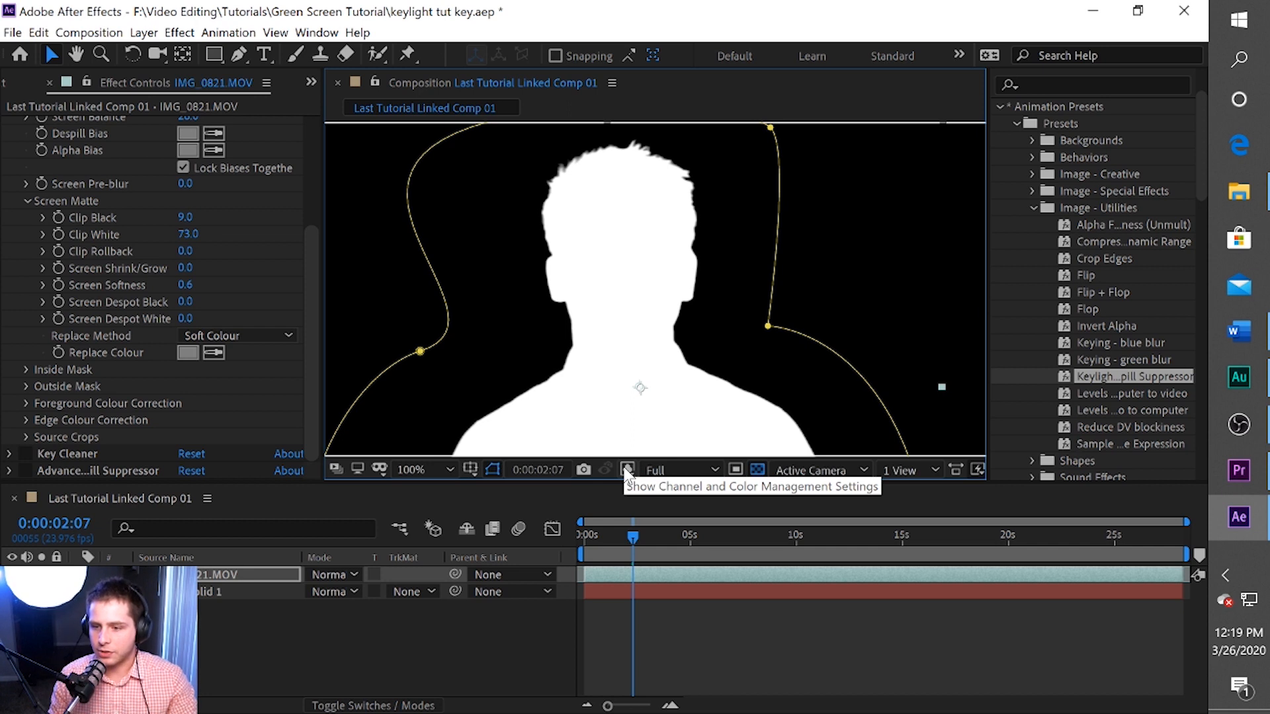
pyautogui.click(627, 471)
pyautogui.click(657, 487)
# Try a Screen Despot Black of 24.8, inspect the arm gap and head edges, and reset it to 0.
pyautogui.scroll(-2, 615, 300)
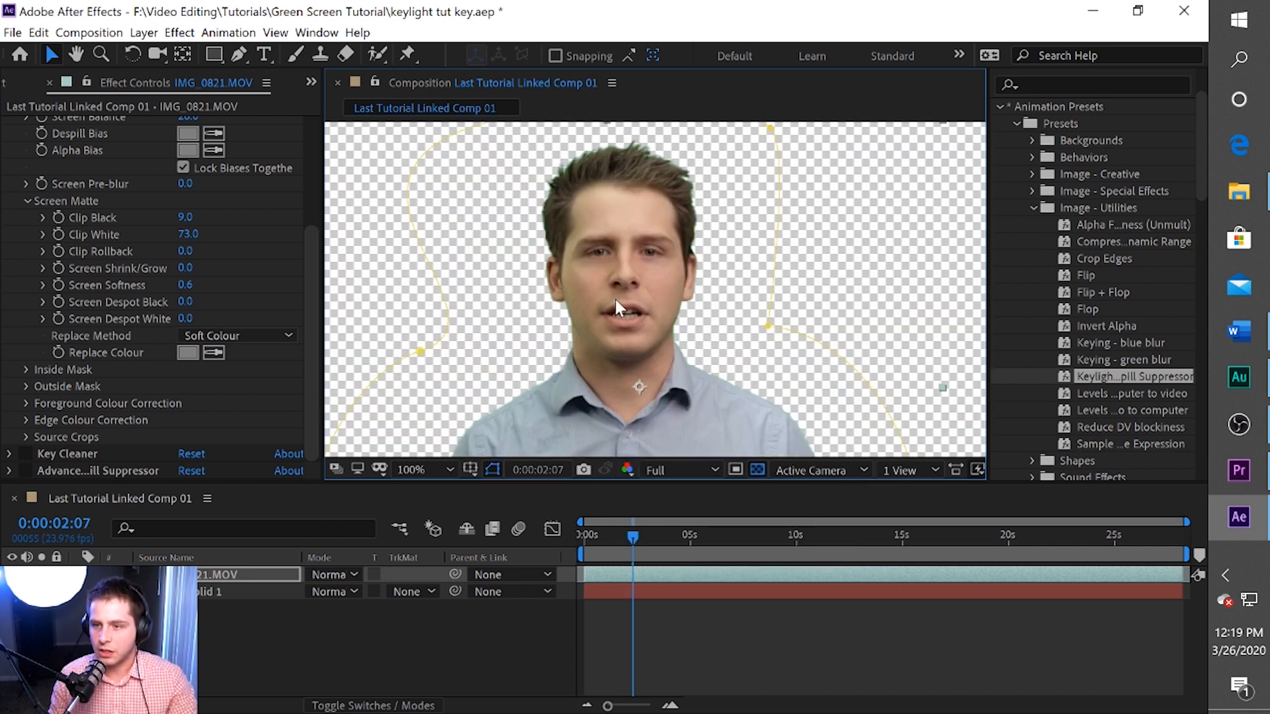
pyautogui.moveTo(727, 422); pyautogui.dragTo(685, 359)
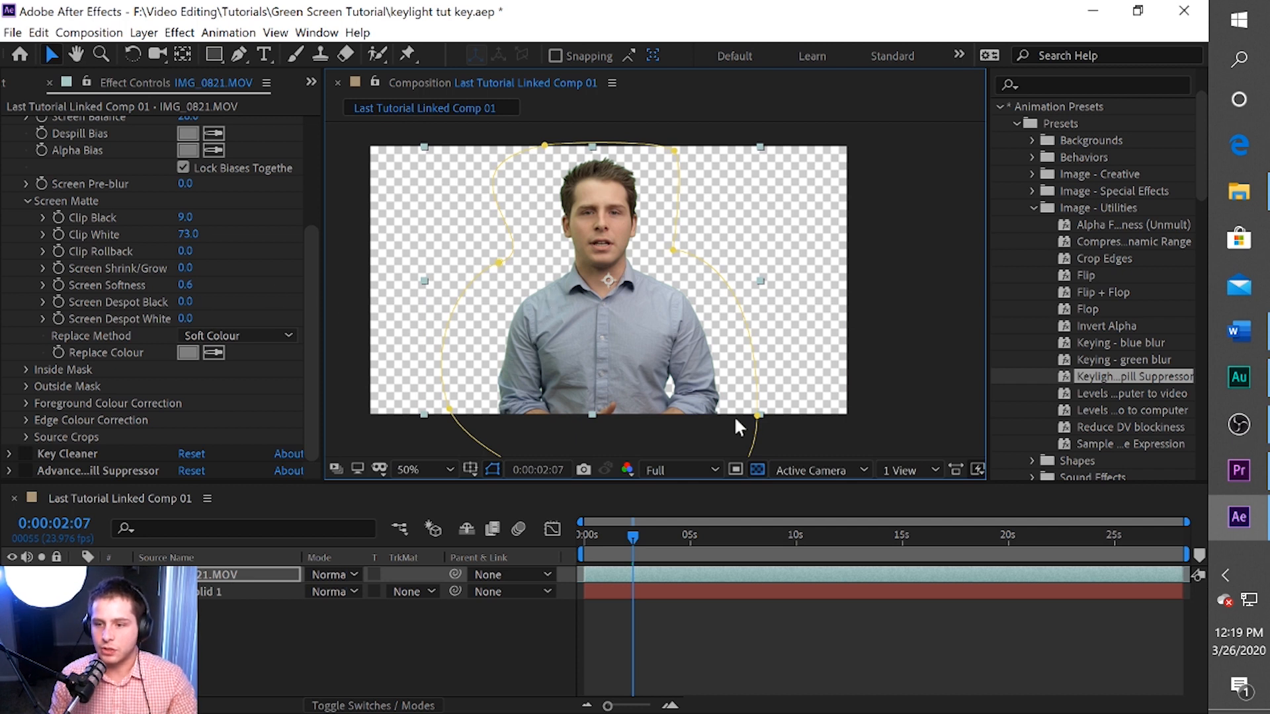
pyautogui.moveTo(185, 302); pyautogui.dragTo(464, 335)
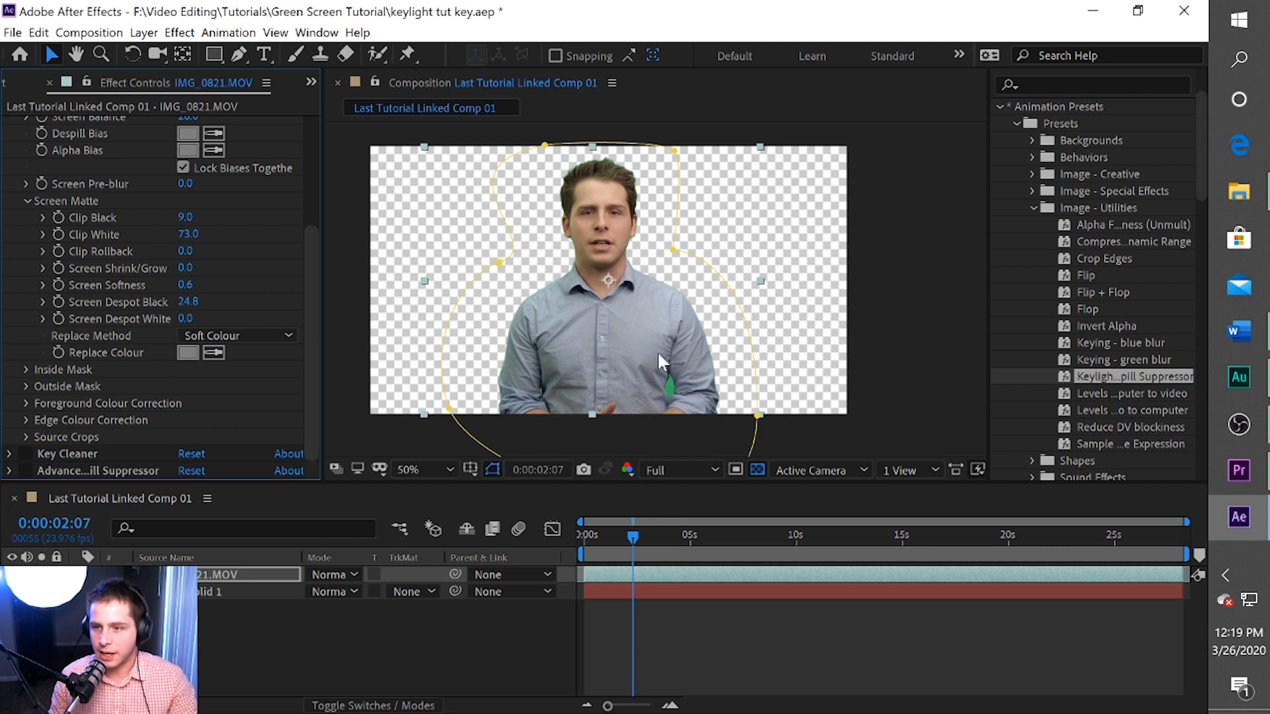
pyautogui.press('.')
pyautogui.moveTo(724, 401); pyautogui.dragTo(649, 283)
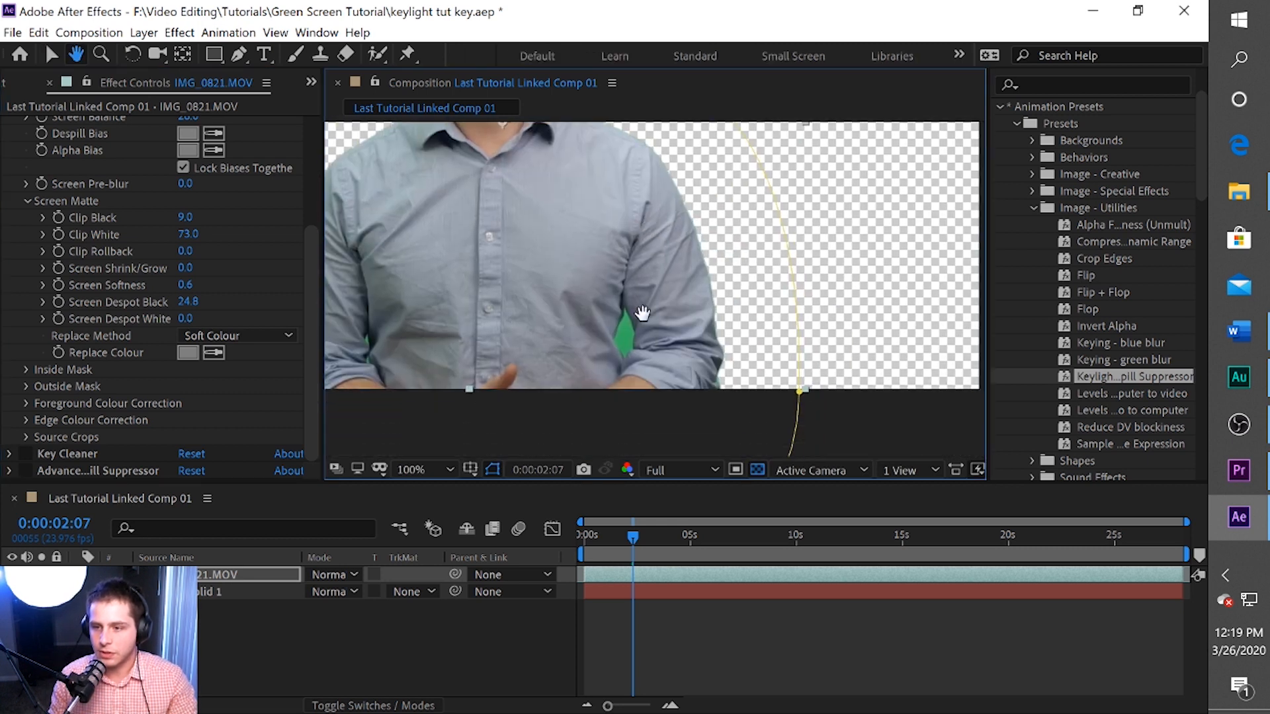
pyautogui.moveTo(559, 129); pyautogui.dragTo(665, 351)
pyautogui.scroll(2, 662, 339)
pyautogui.moveTo(694, 391); pyautogui.dragTo(649, 261)
pyautogui.scroll(-3, 632, 320)
pyautogui.scroll(-2, 633, 320)
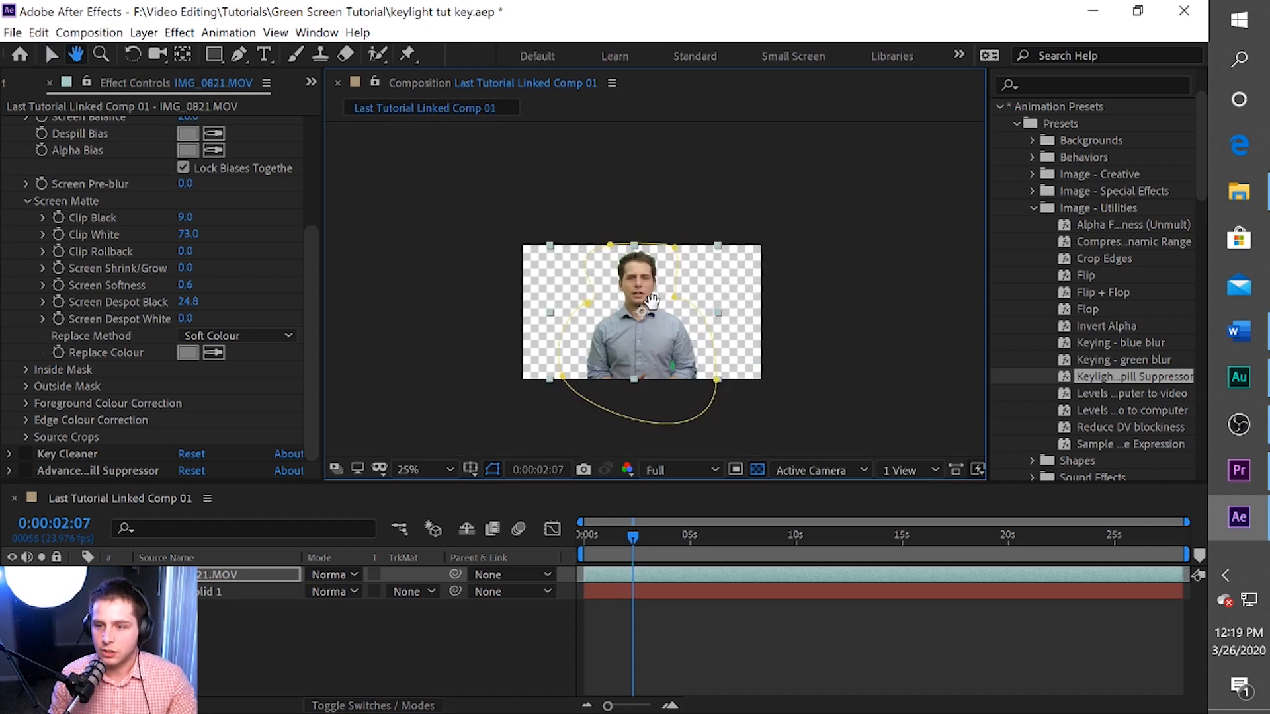
pyautogui.moveTo(188, 302); pyautogui.dragTo(152, 303)
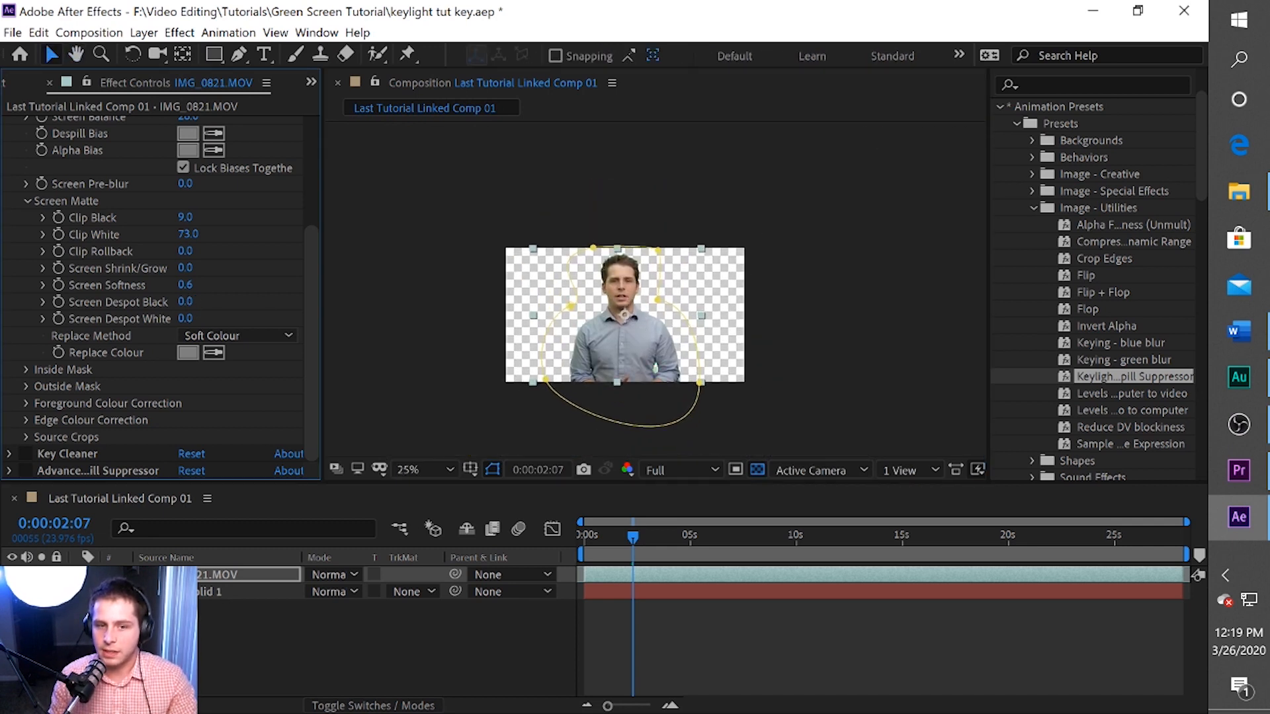
# Expand Keylight's Foreground Colour Correction settings and enable colour correction.
pyautogui.click(27, 404)
pyautogui.scroll(-2, 163, 388)
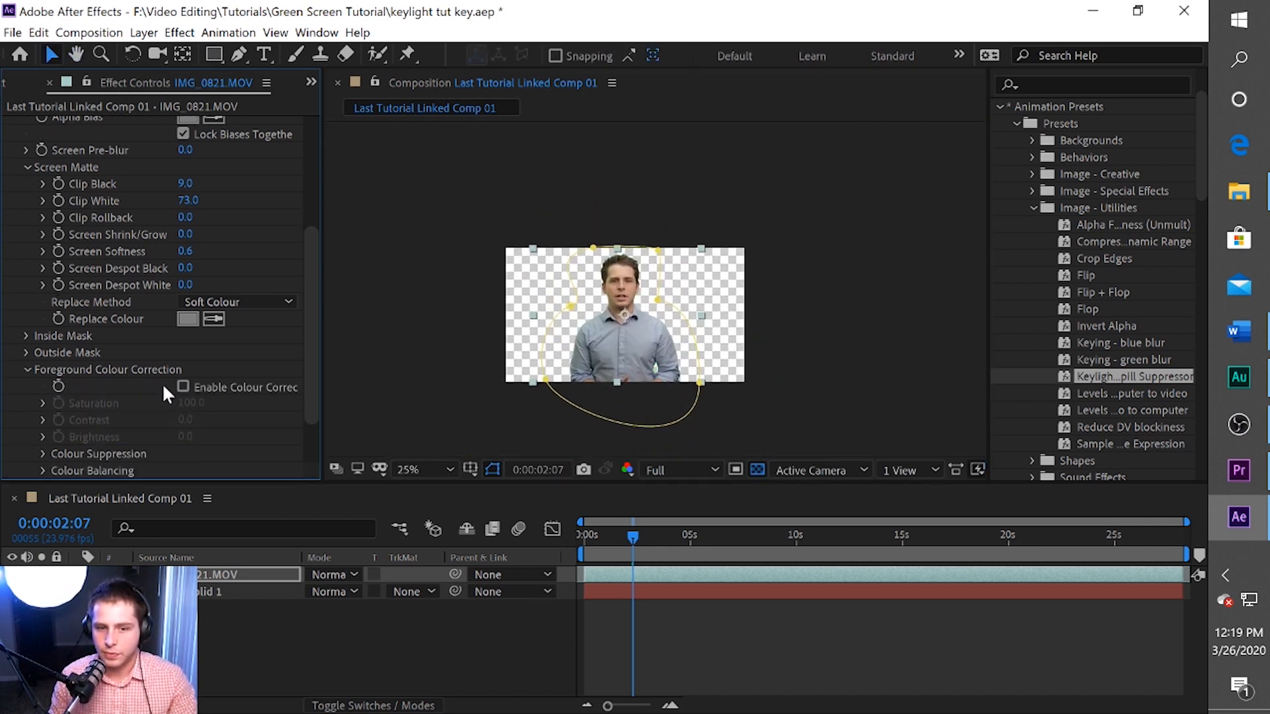
pyautogui.click(183, 388)
pyautogui.scroll(-4, 119, 375)
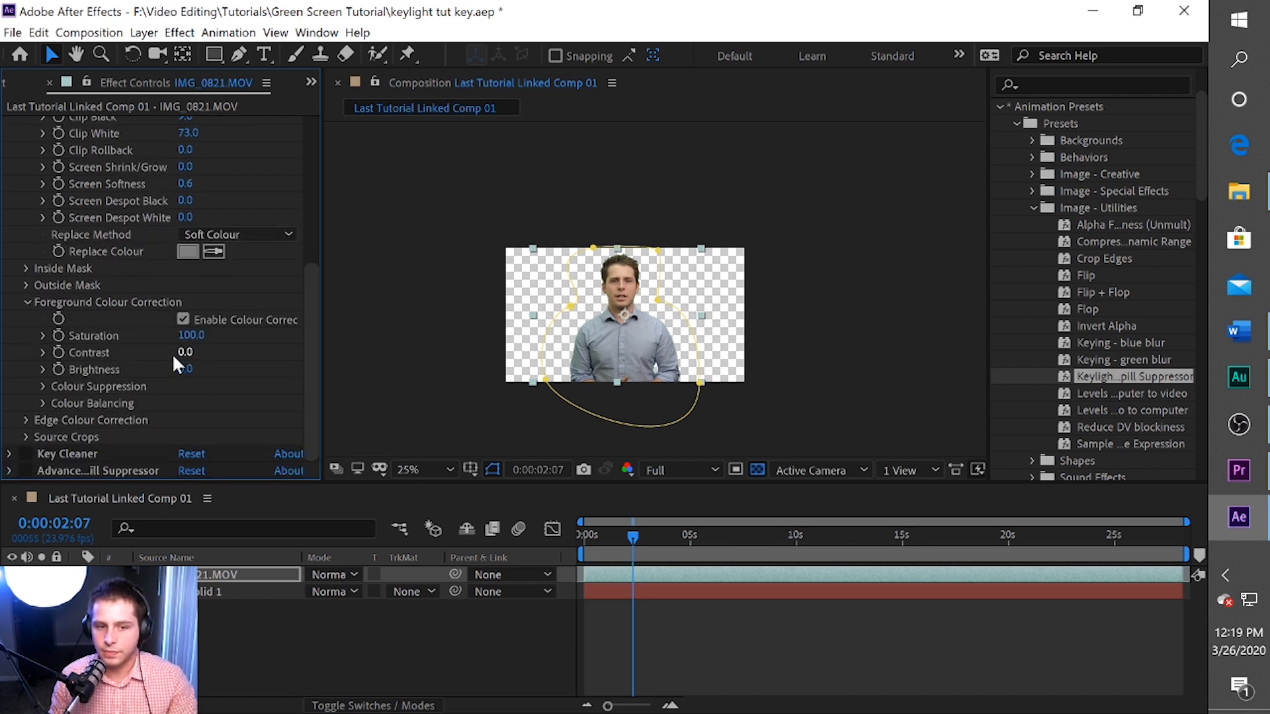
# Enable Keylight's Edge Colour Correction and set its Contrast to 24 and Brightness to 18.
pyautogui.click(28, 420)
pyautogui.scroll(-6, 166, 410)
pyautogui.click(183, 336)
pyautogui.moveTo(184, 425); pyautogui.dragTo(192, 439)
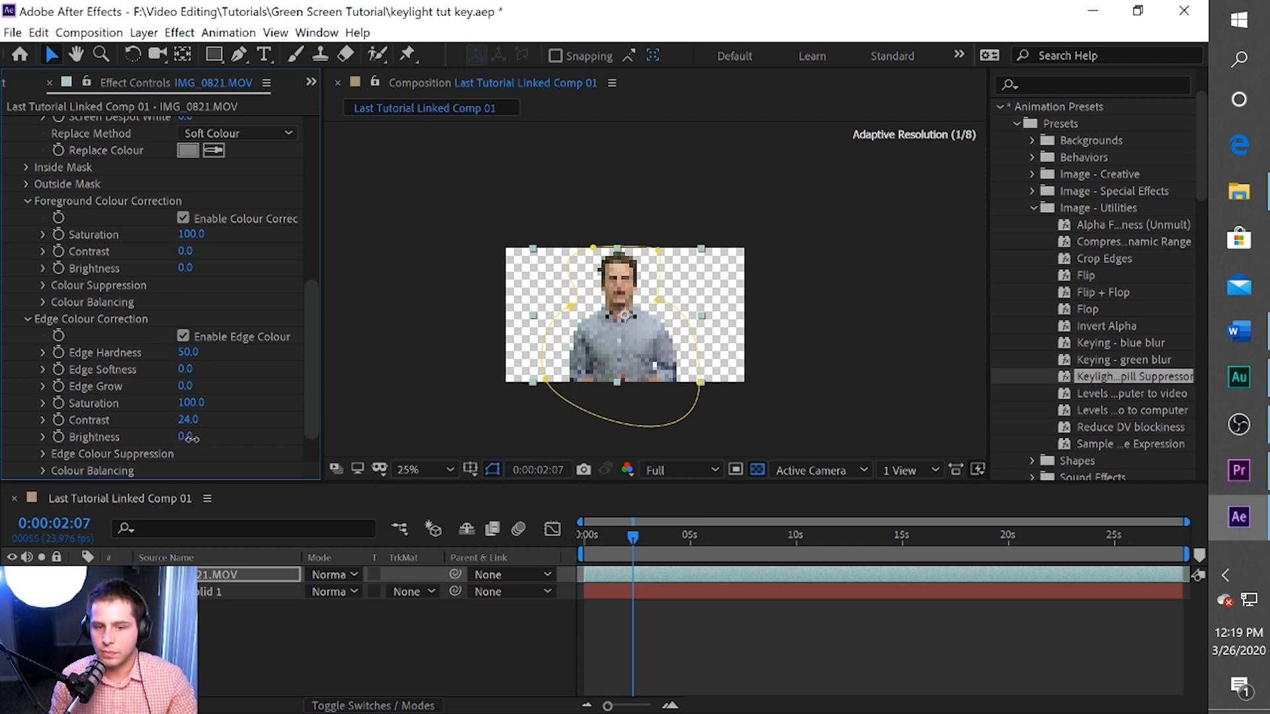
pyautogui.scroll(2, 617, 287)
pyautogui.moveTo(504, 334); pyautogui.dragTo(645, 236)
# Set Keylight's foreground Colour Suppression to suppress Green.
pyautogui.click(43, 286)
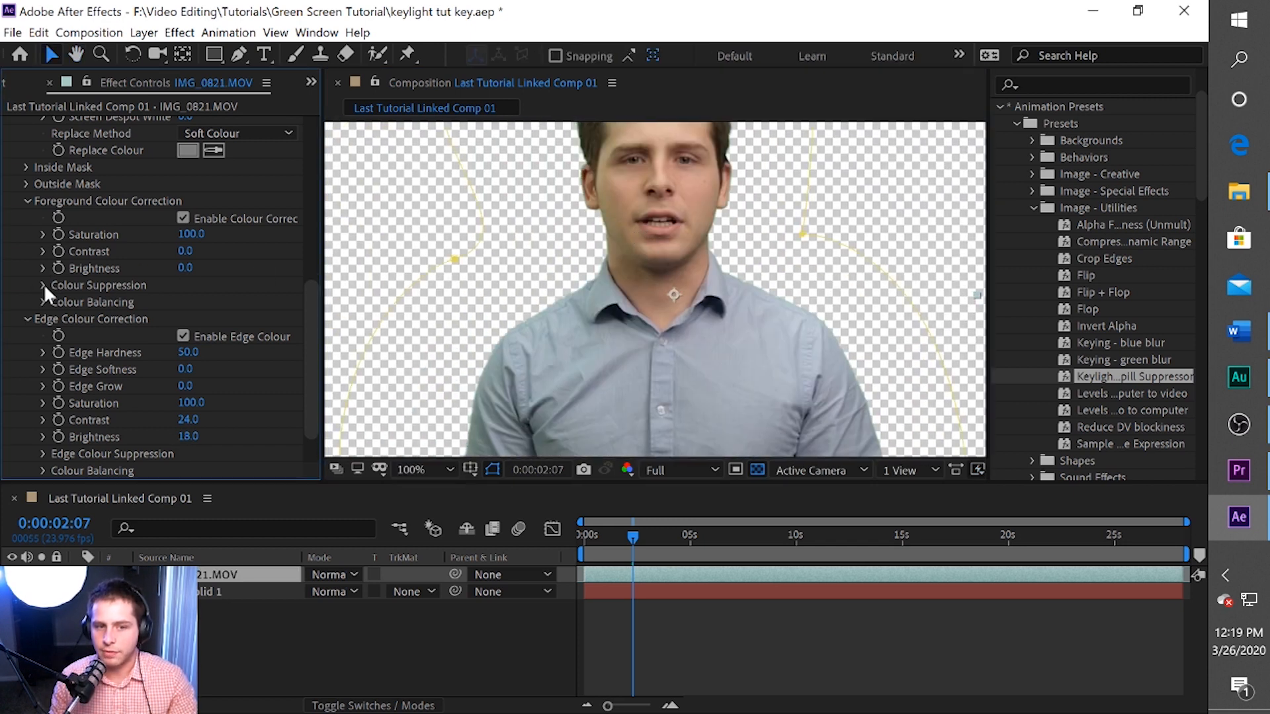
pyautogui.click(211, 303)
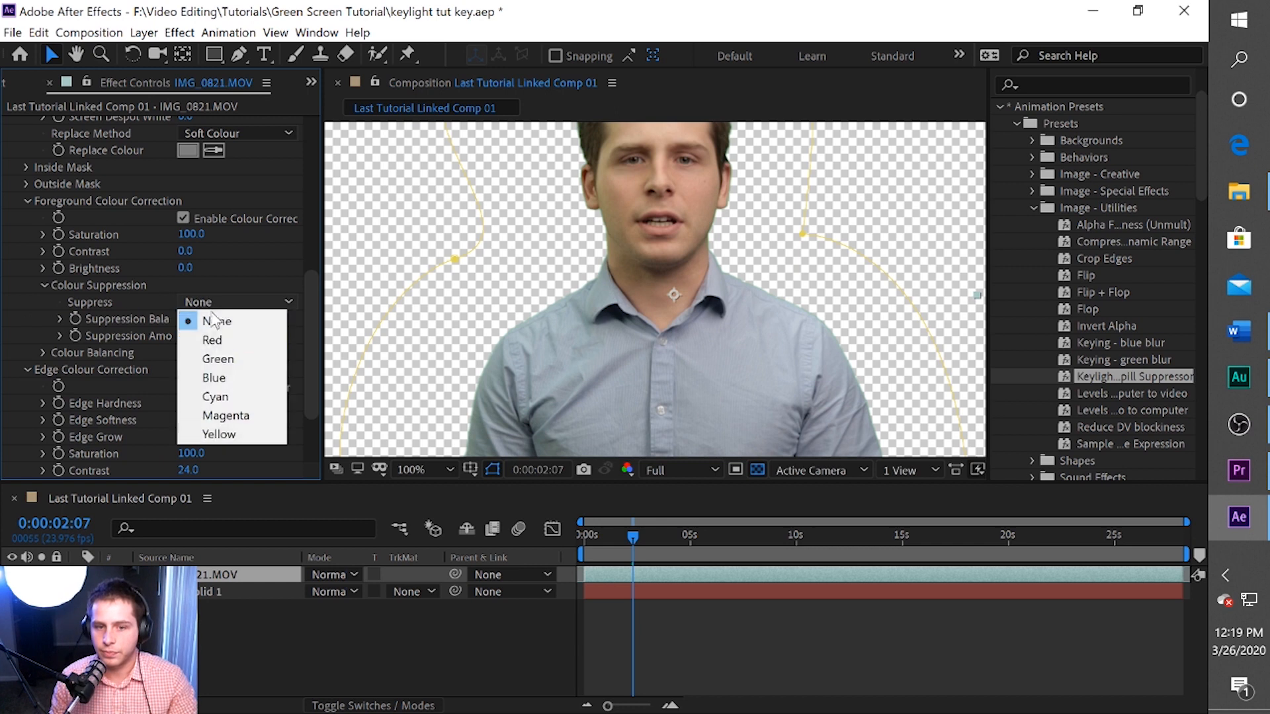
pyautogui.click(218, 359)
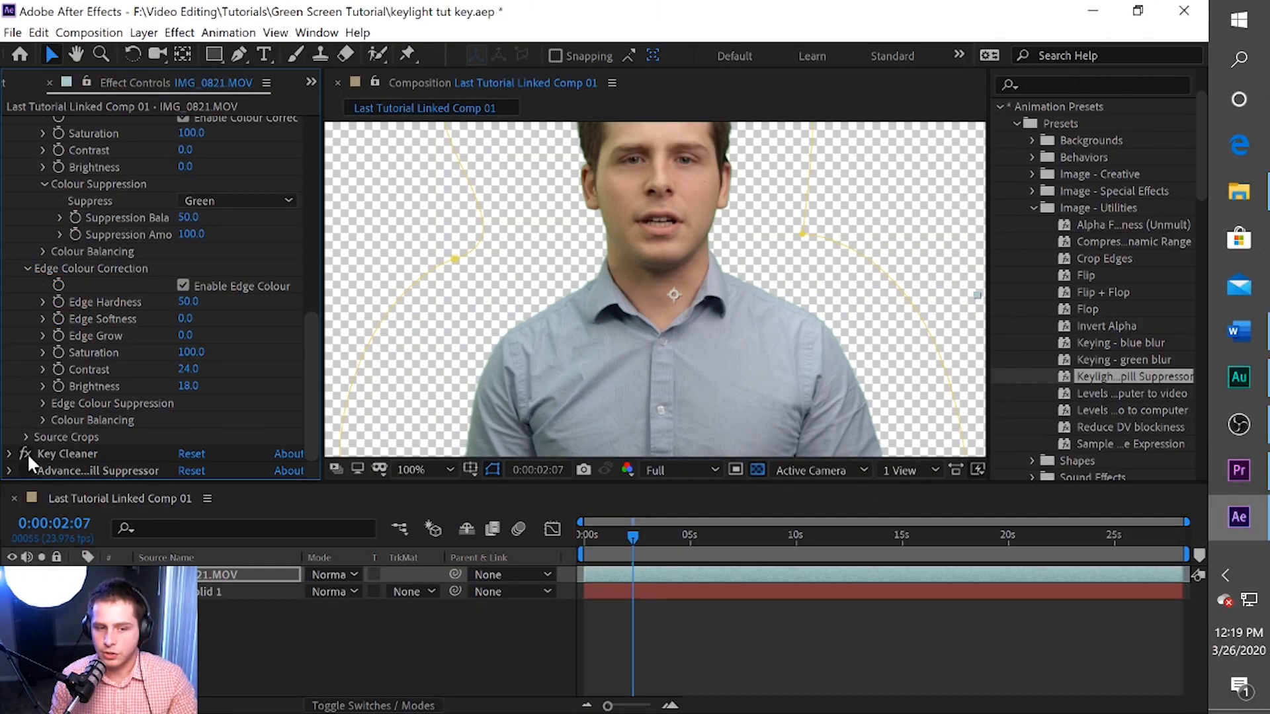
# Expand the Key Cleaner effect and enable Reduce Chatter.
pyautogui.click(9, 453)
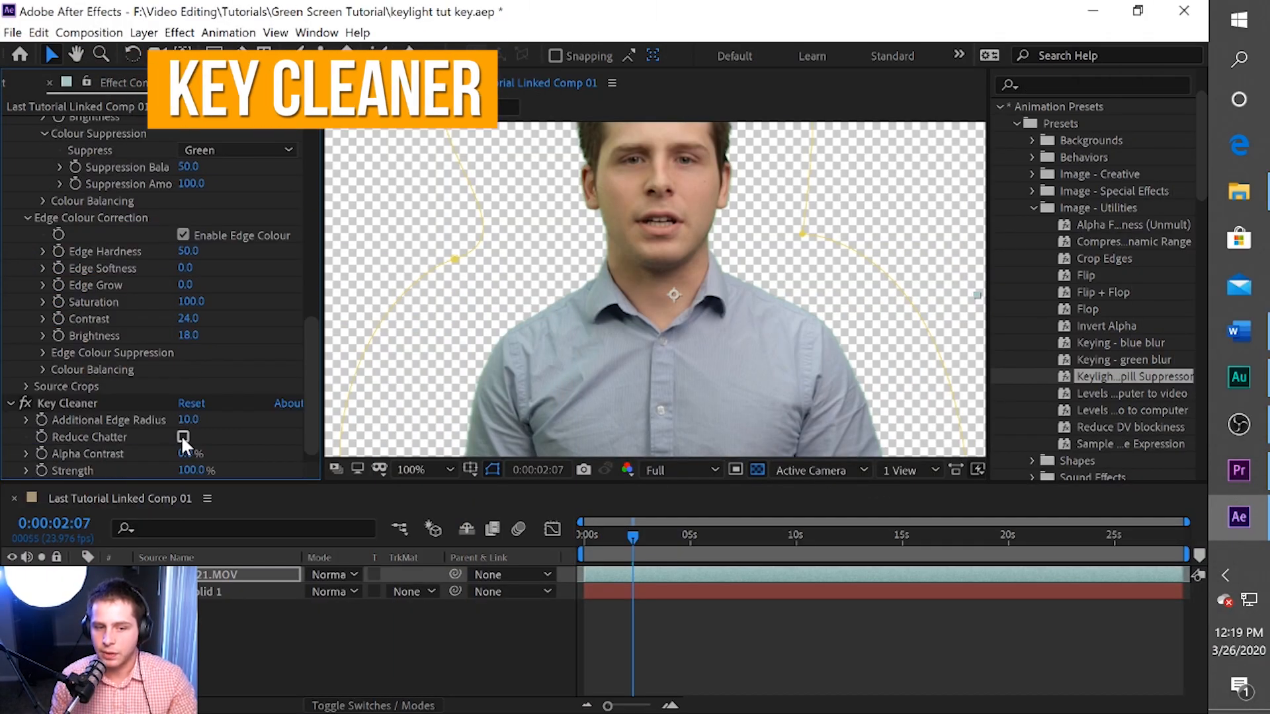
pyautogui.scroll(-1, 581, 304)
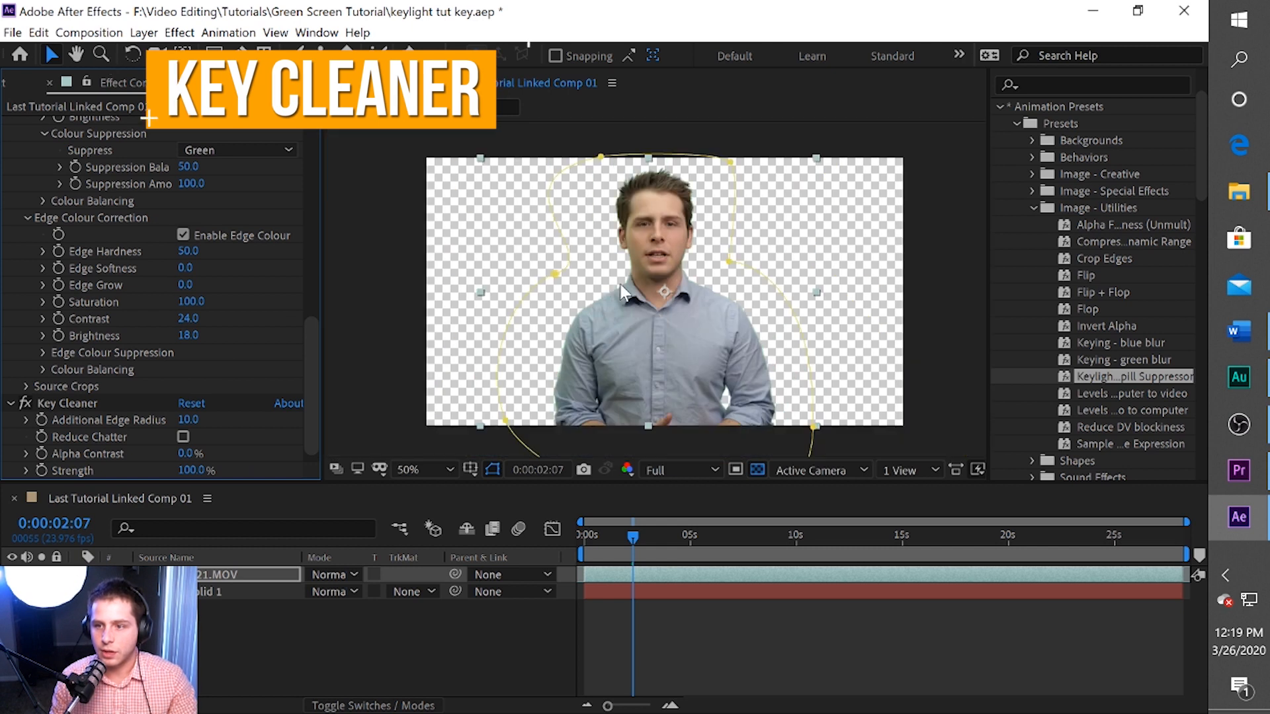
pyautogui.click(183, 437)
# Examine the head and shoulder matte in the alpha channel with Key Cleaner off and on, and play a preview.
pyautogui.click(625, 471)
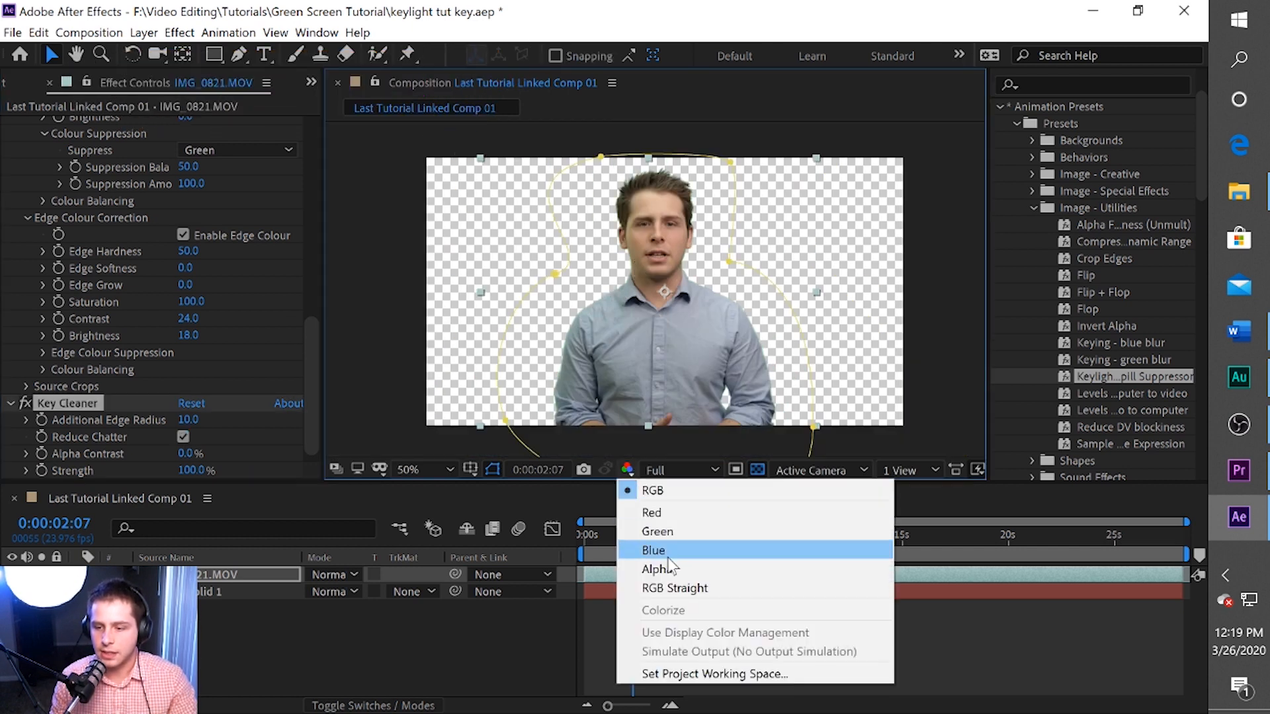
pyautogui.click(669, 568)
pyautogui.scroll(2, 647, 204)
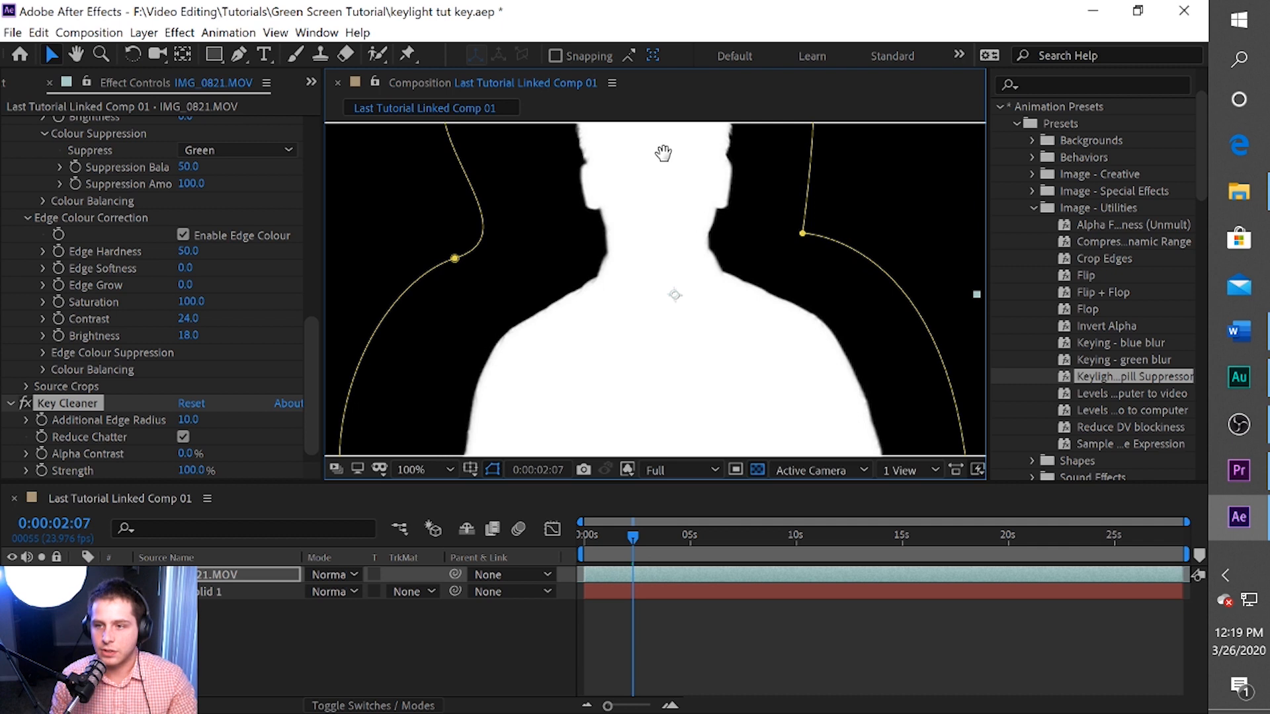
pyautogui.moveTo(190, 424); pyautogui.dragTo(193, 425)
pyautogui.click(25, 403)
pyautogui.click(26, 403)
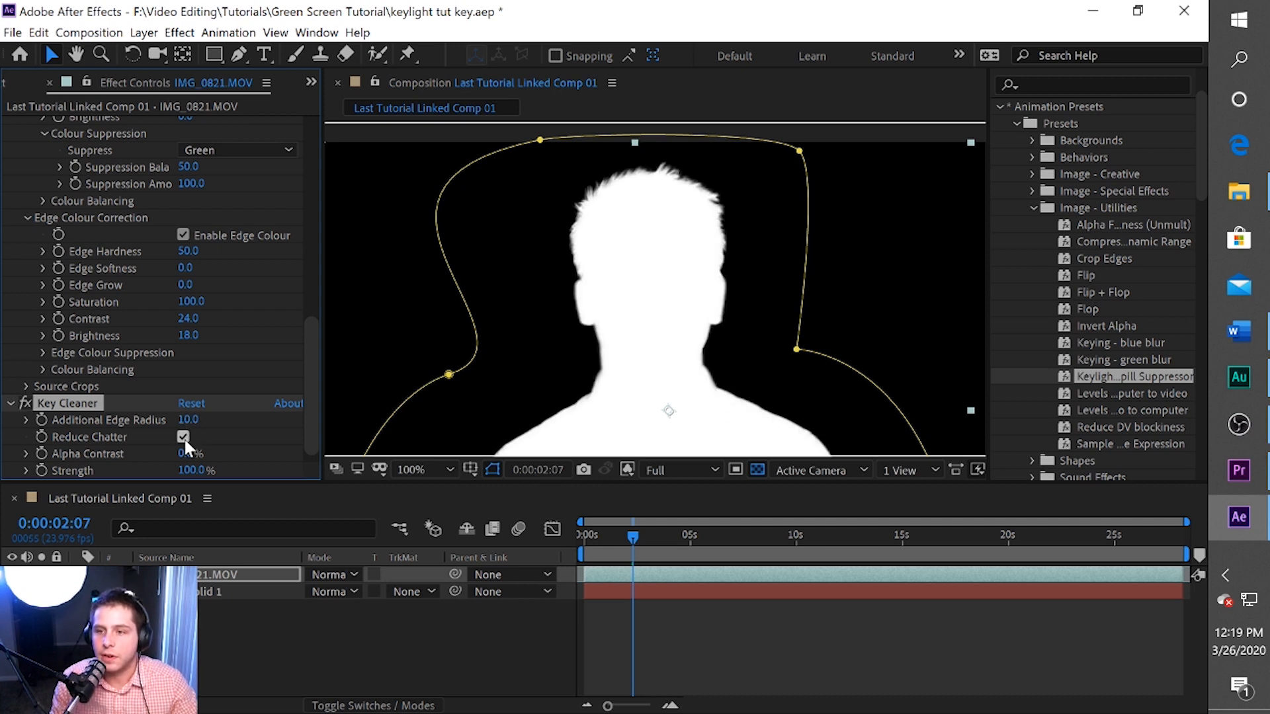
pyautogui.press('space')
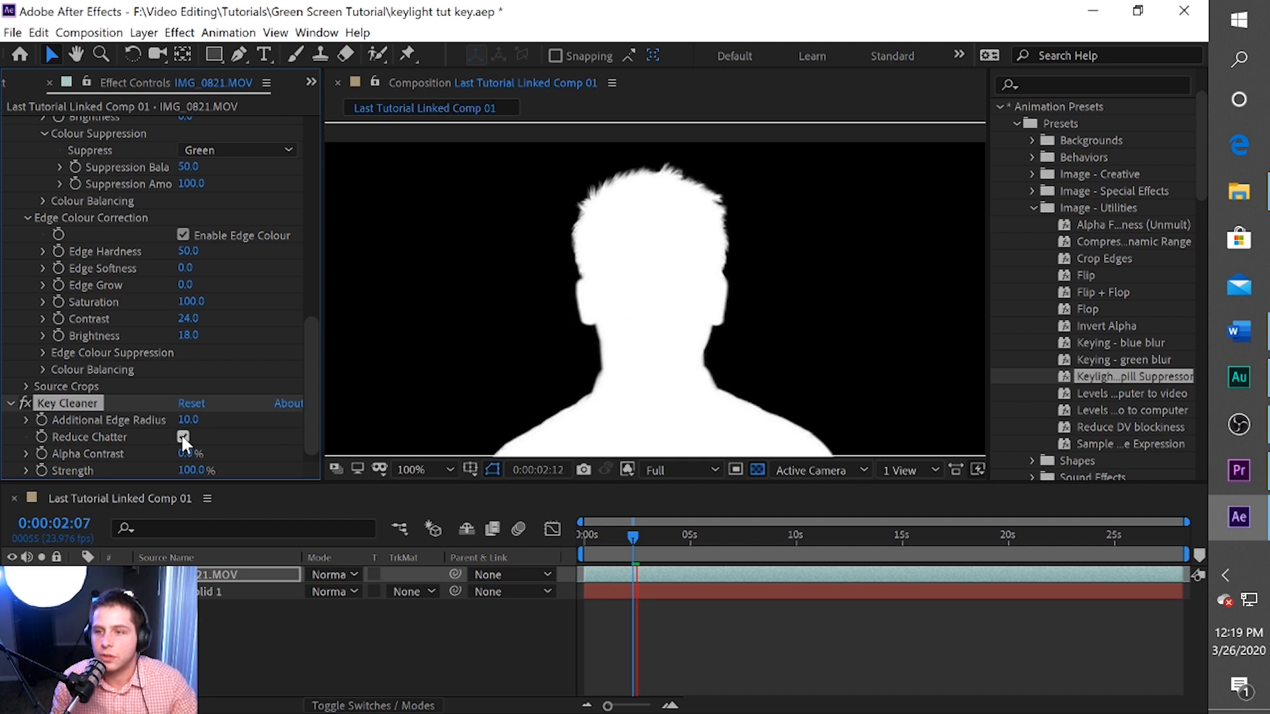
# Return the composition display to RGB and preview the keyed footage for edge chatter, replaying it from 0:00:02:04.
pyautogui.click(626, 469)
pyautogui.click(651, 491)
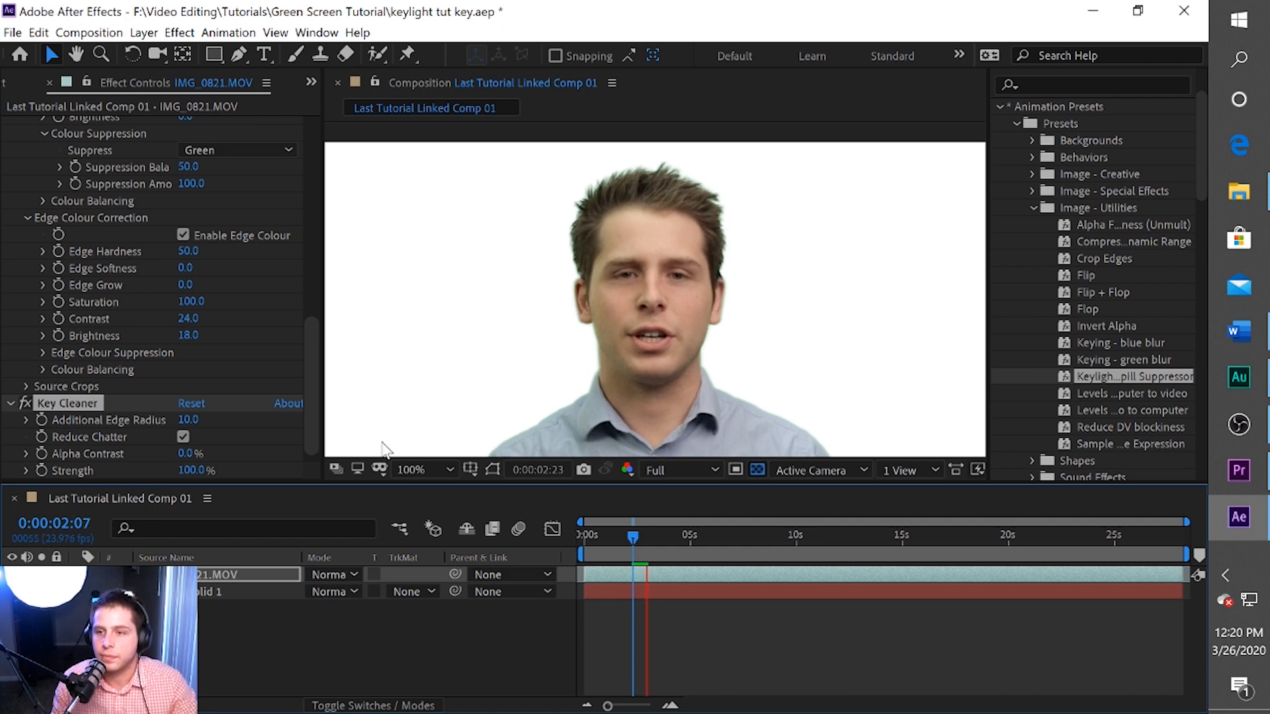
pyautogui.press('space')
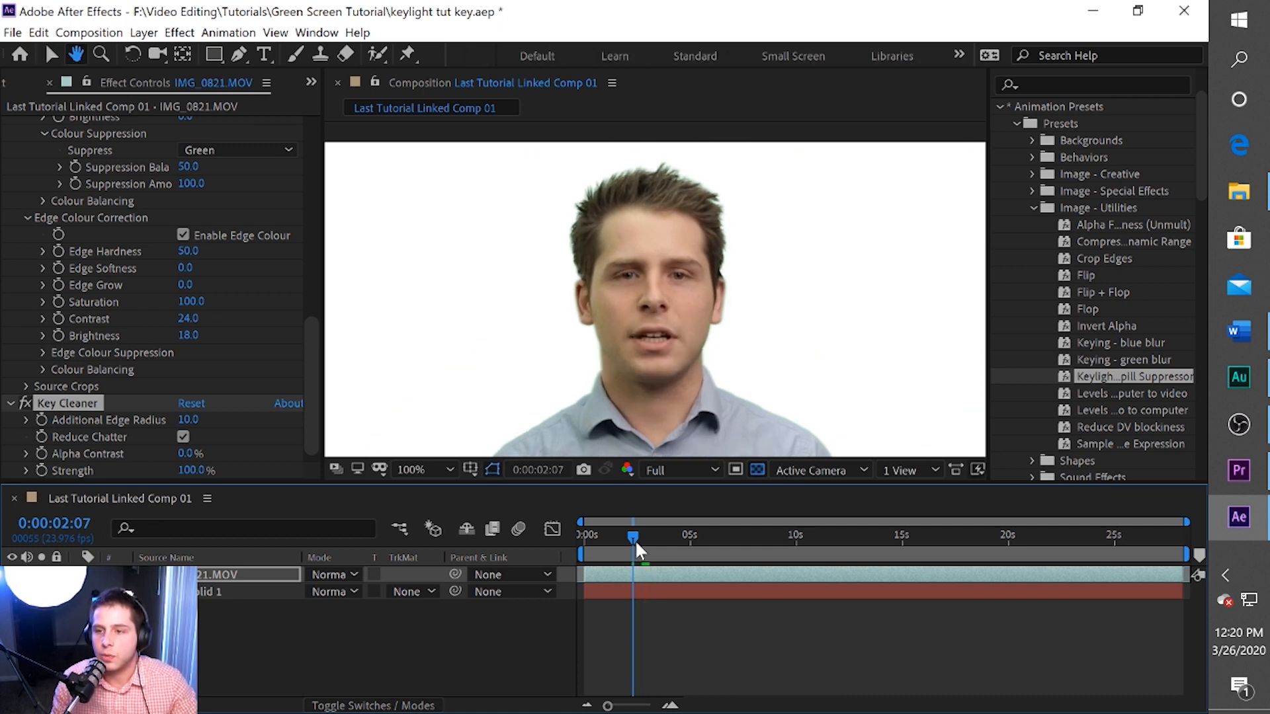
pyautogui.press('space')
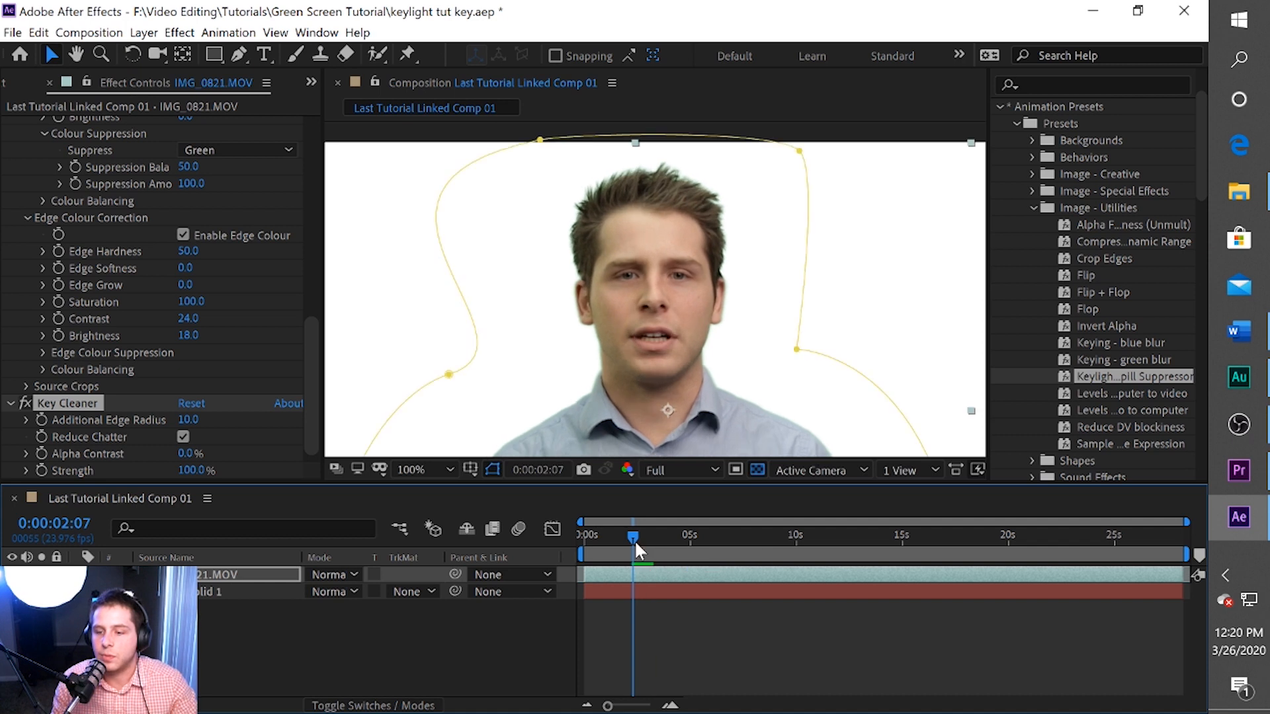
pyautogui.moveTo(634, 540); pyautogui.dragTo(630, 539)
pyautogui.click(488, 433)
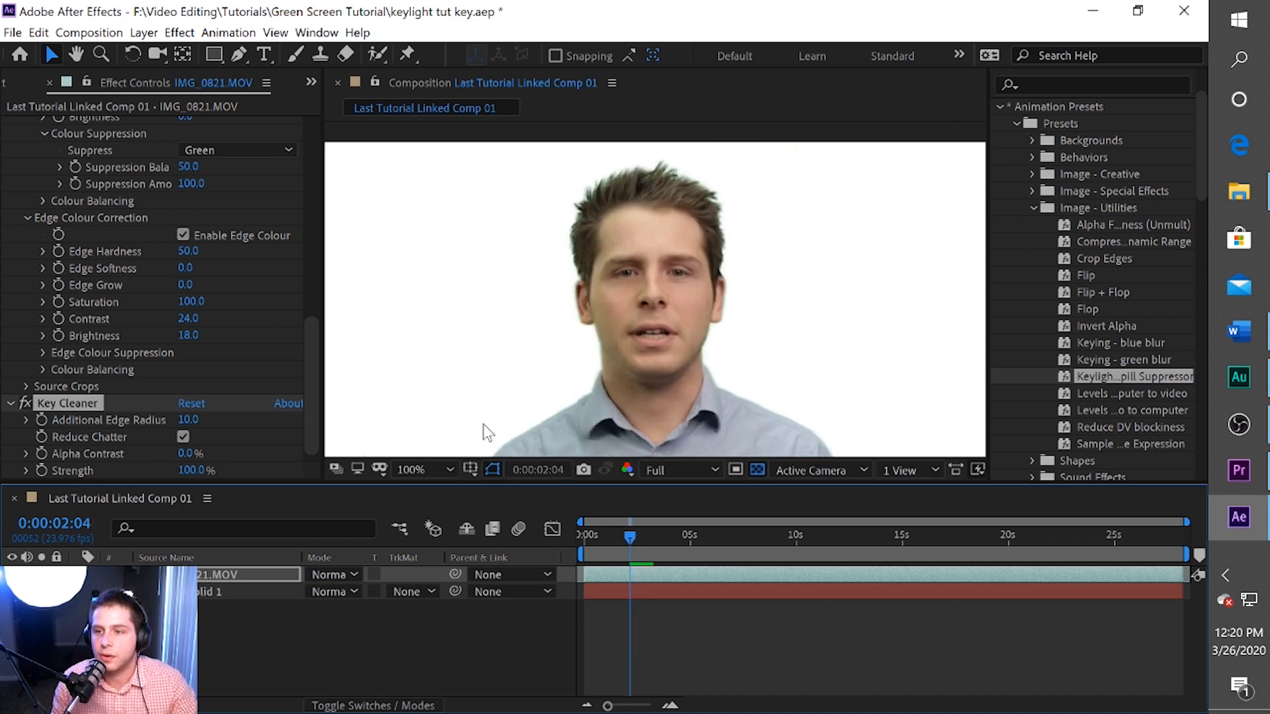
pyautogui.press('space')
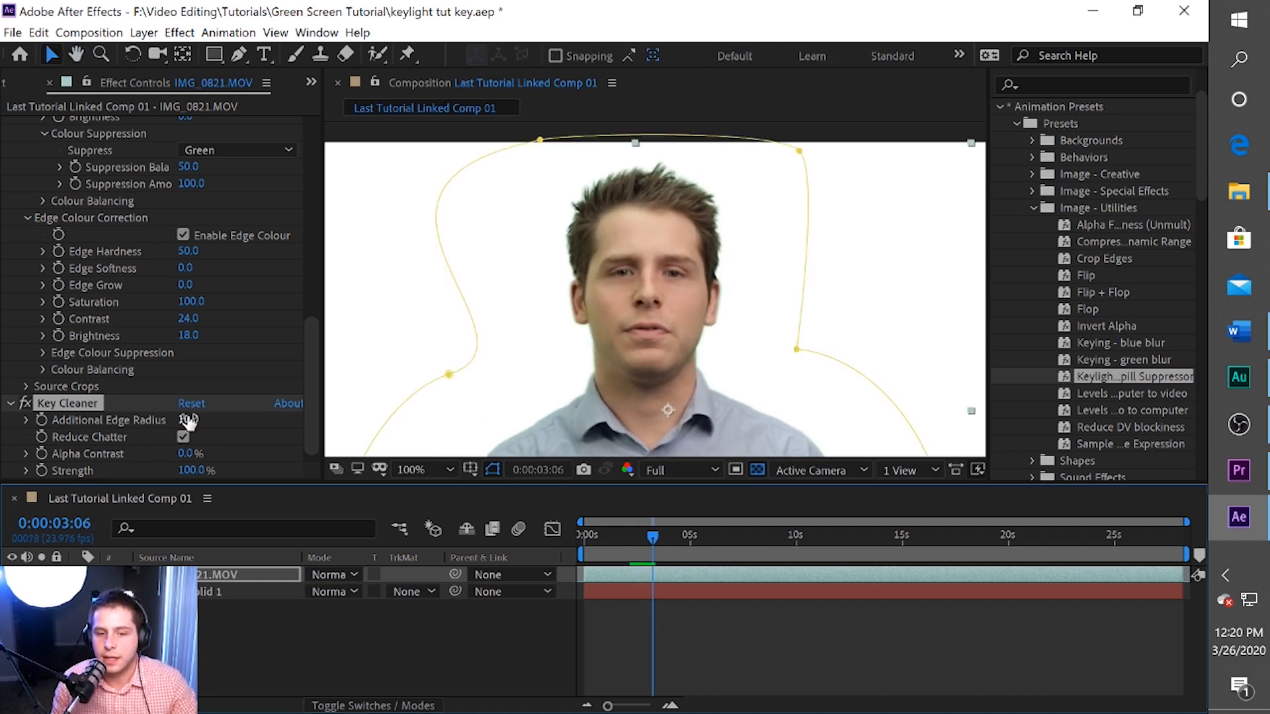
# Set Key Cleaner's Additional Edge Radius to 3.9 and show the matte at the shoulders in the alpha channel.
pyautogui.moveTo(188, 421); pyautogui.dragTo(175, 421)
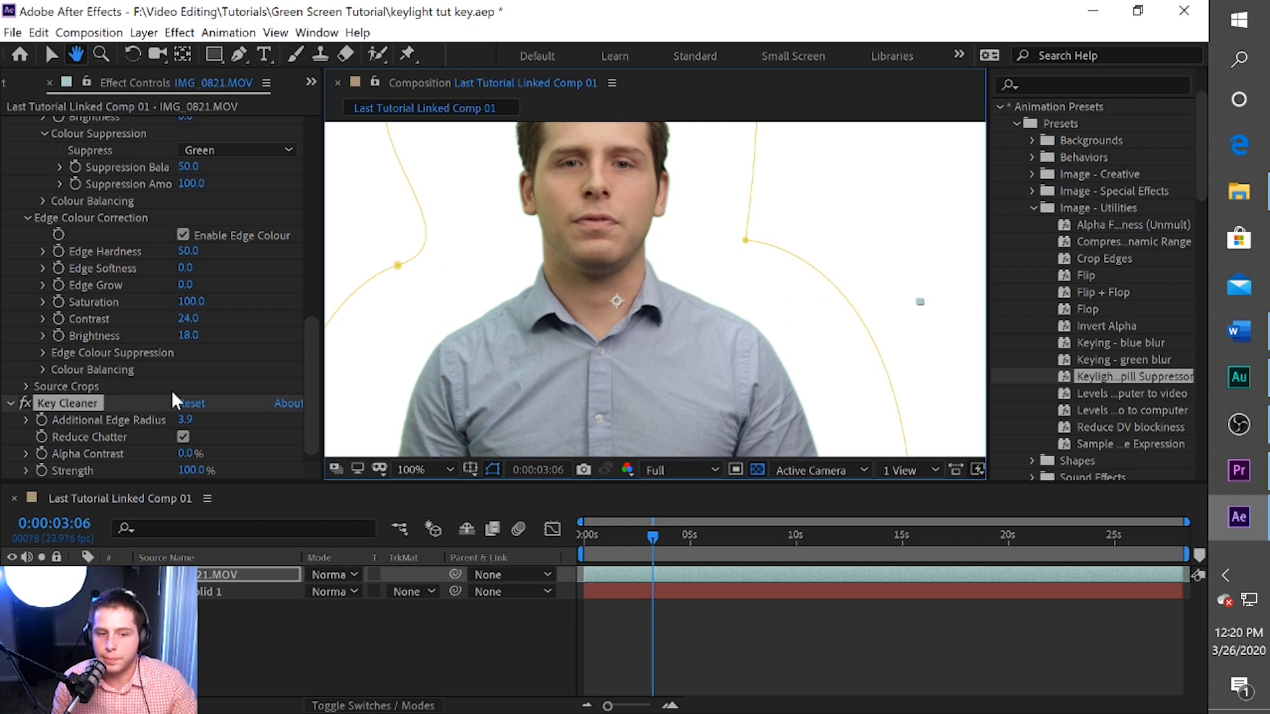
pyautogui.press('v')
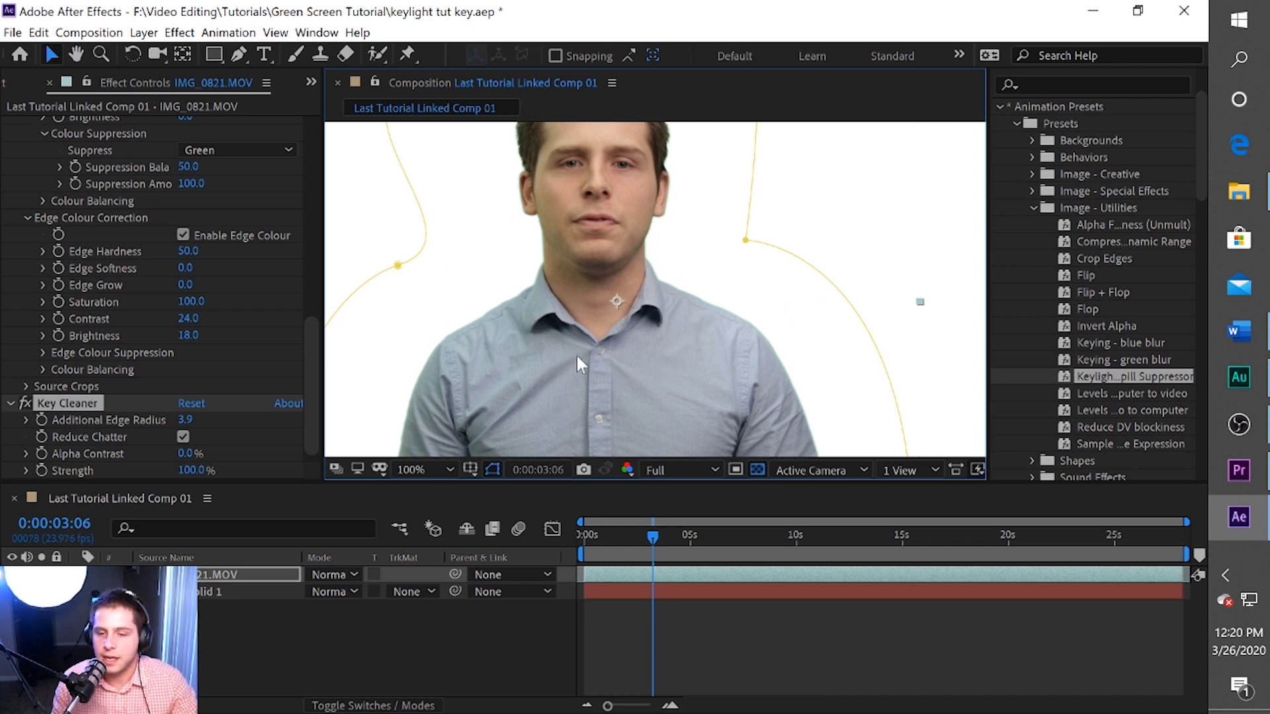
pyautogui.click(626, 470)
pyautogui.click(662, 568)
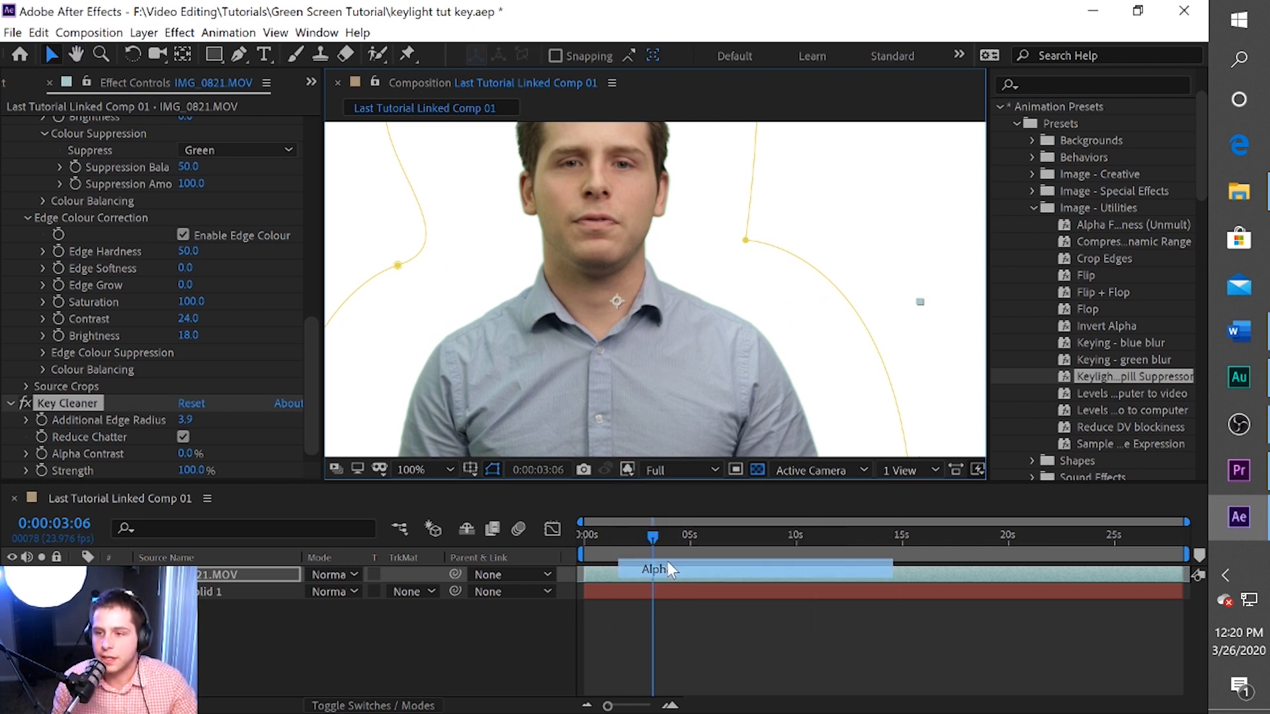
pyautogui.press('.')
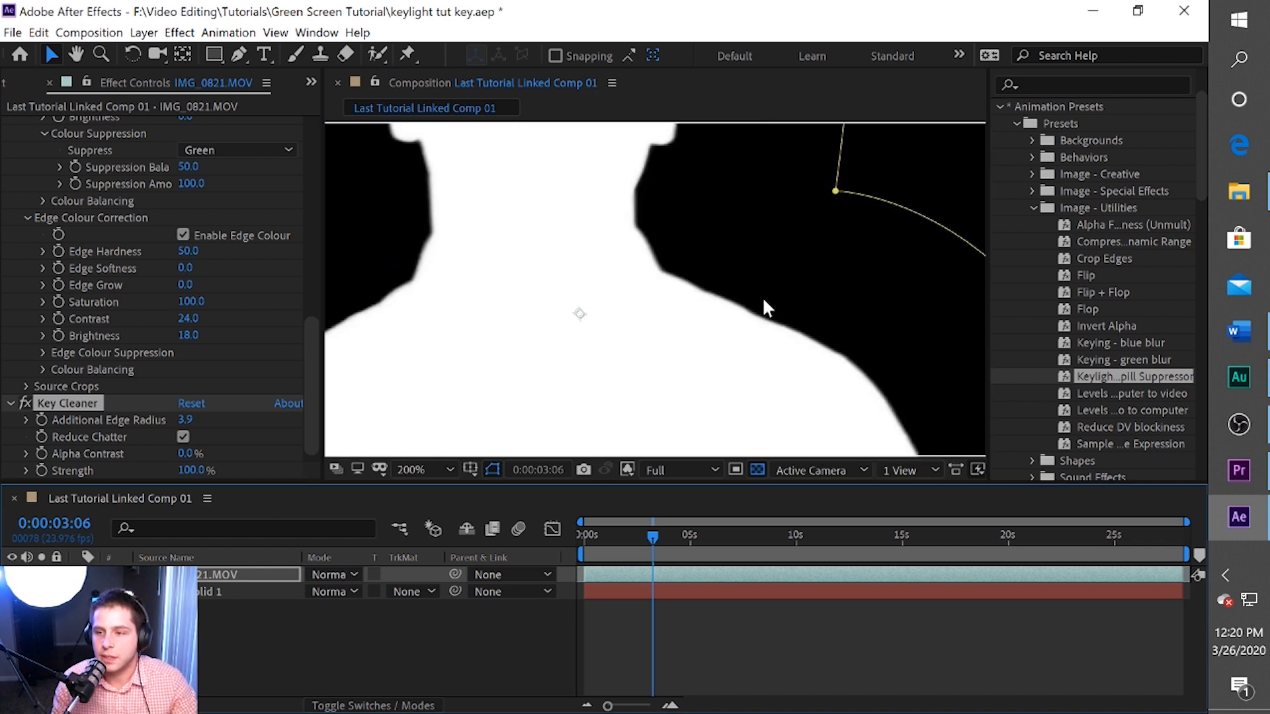
# Try an Additional Edge Radius of 21.1, inspect the shoulder edge in alpha and the RGB image, and undo the radius change.
pyautogui.moveTo(185, 420); pyautogui.dragTo(334, 417)
pyautogui.scroll(2, 765, 331)
pyautogui.scroll(-1, 768, 332)
pyautogui.press('space')
pyautogui.moveTo(830, 355); pyautogui.dragTo(653, 345)
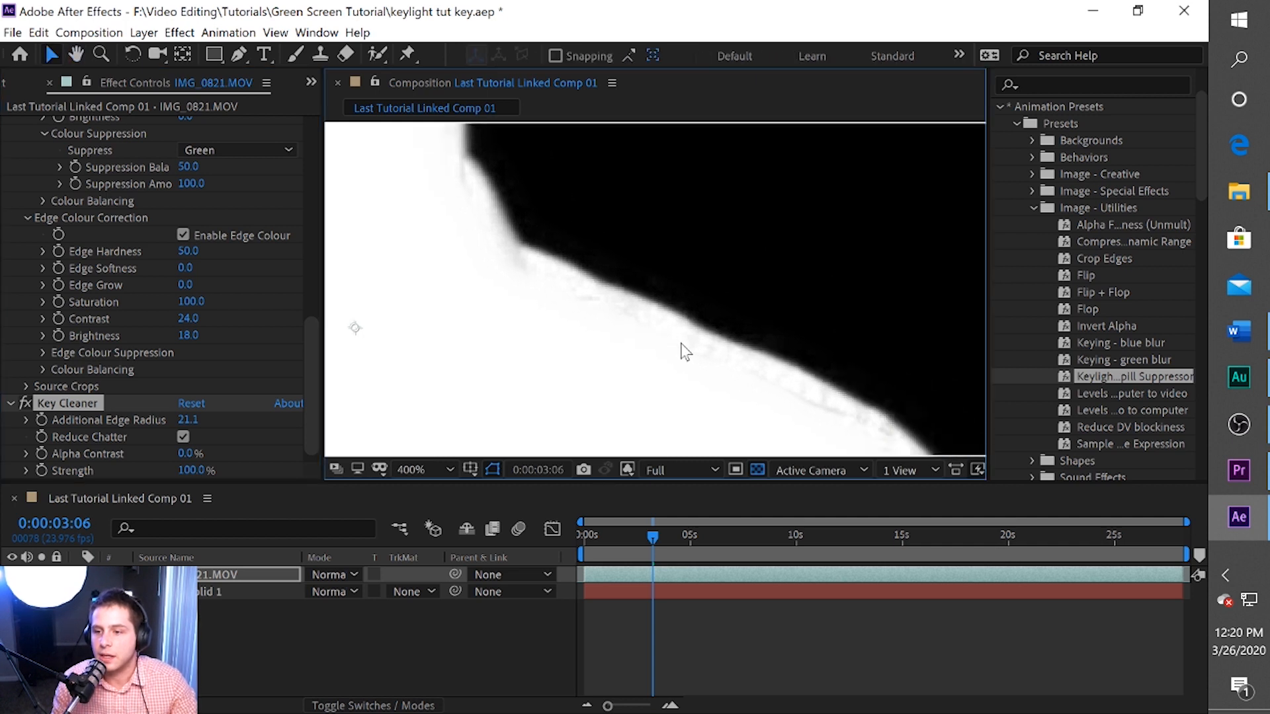
pyautogui.scroll(-1, 662, 336)
pyautogui.click(628, 468)
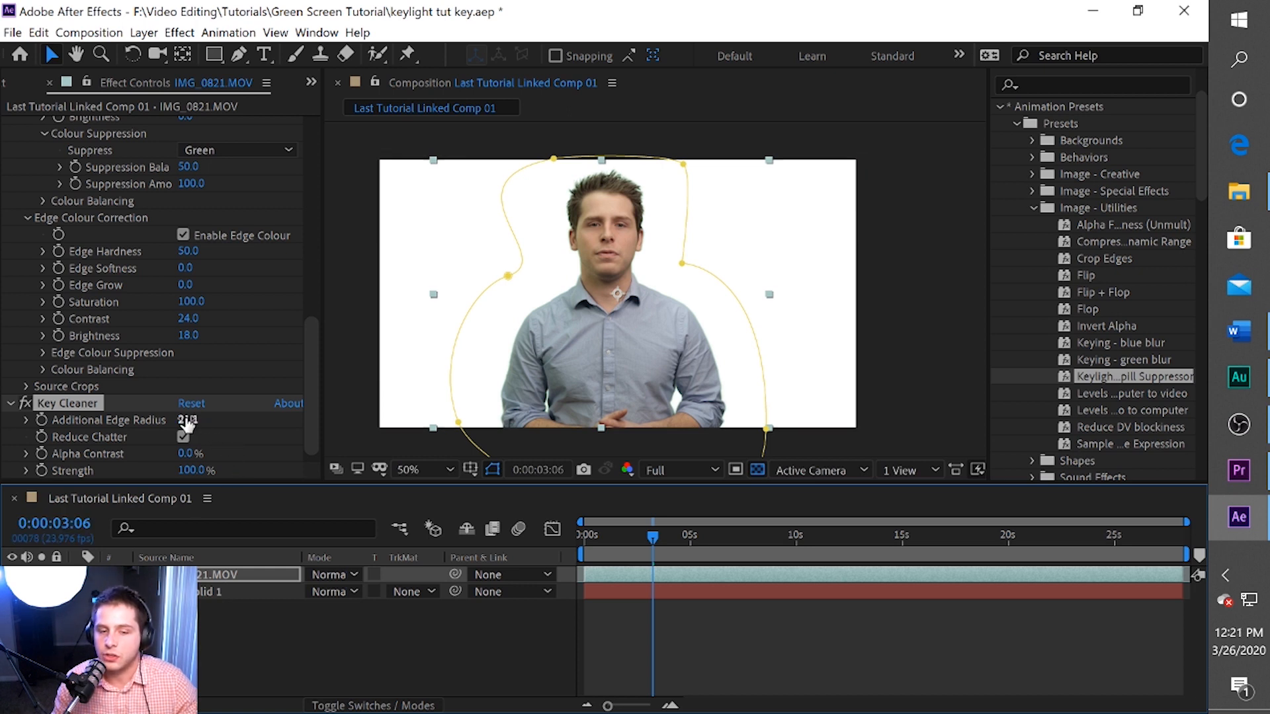
pyautogui.moveTo(189, 420); pyautogui.dragTo(187, 420)
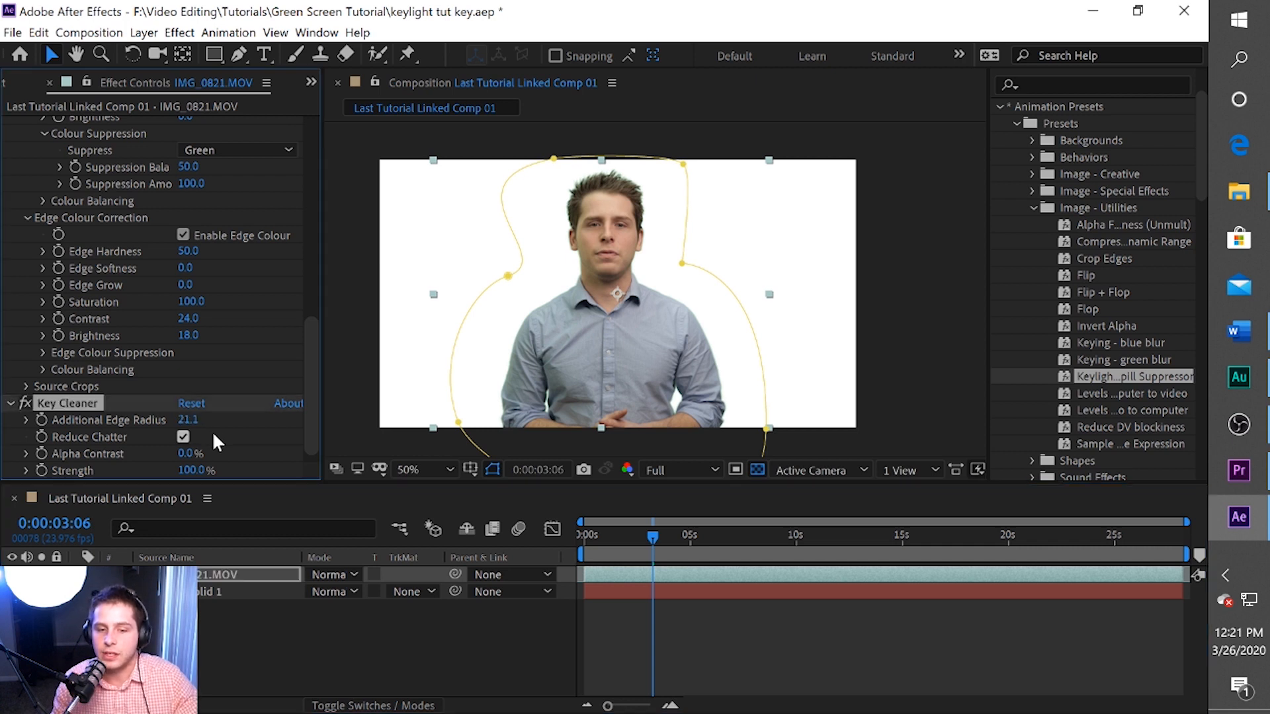
pyautogui.hotkey('ctrl', 'z')
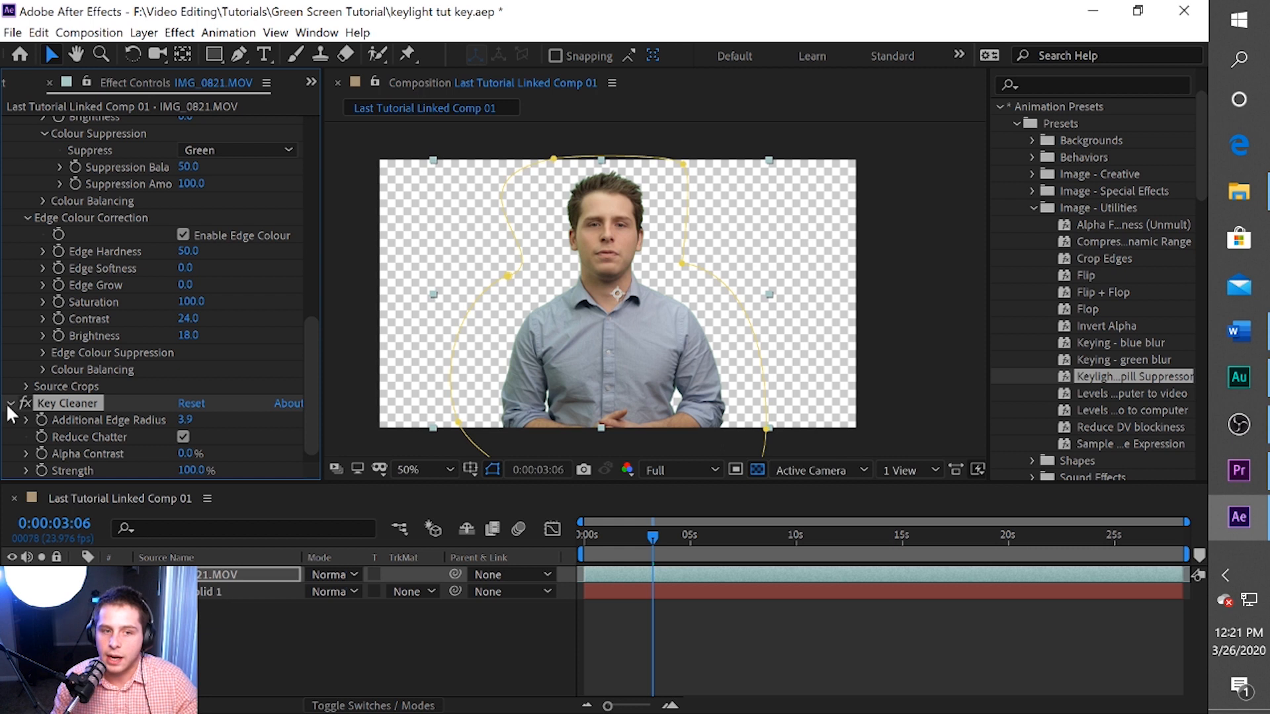
# Collapse the Keylight settings, and expand and enable the Advanced Spill Suppressor effect.
pyautogui.click(628, 467)
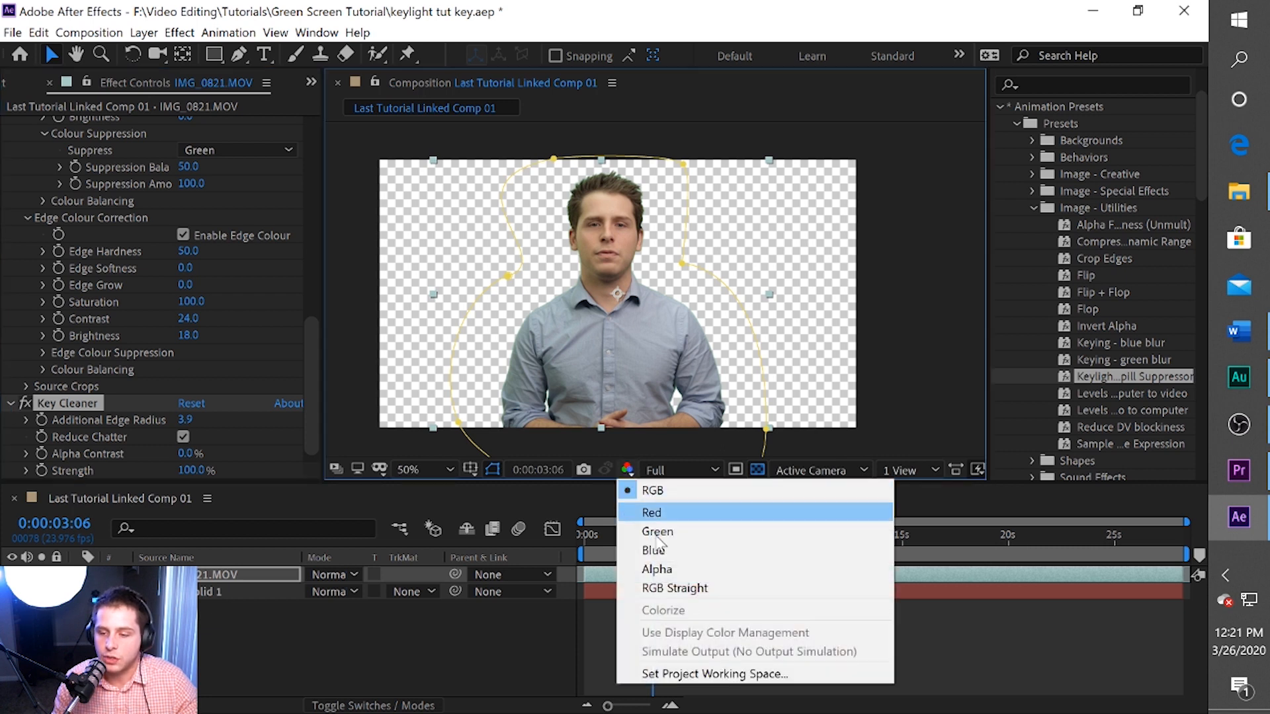
pyautogui.click(539, 624)
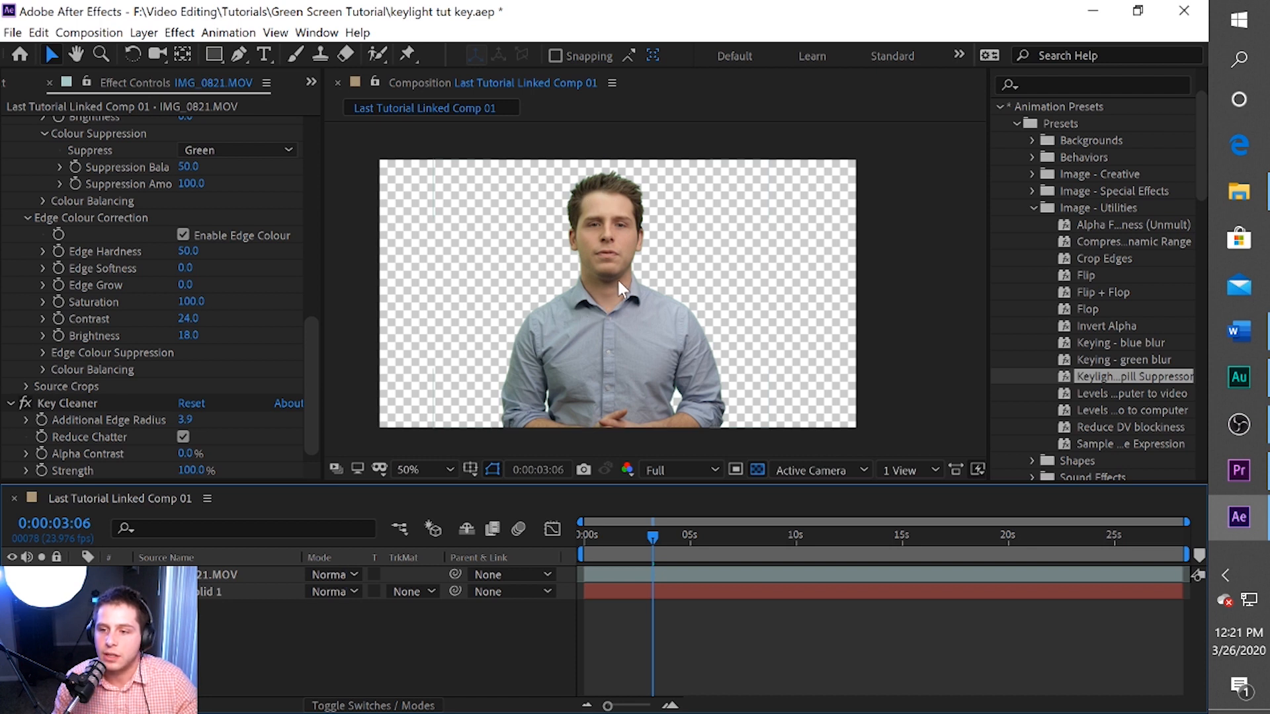
pyautogui.scroll(15, 7, 192)
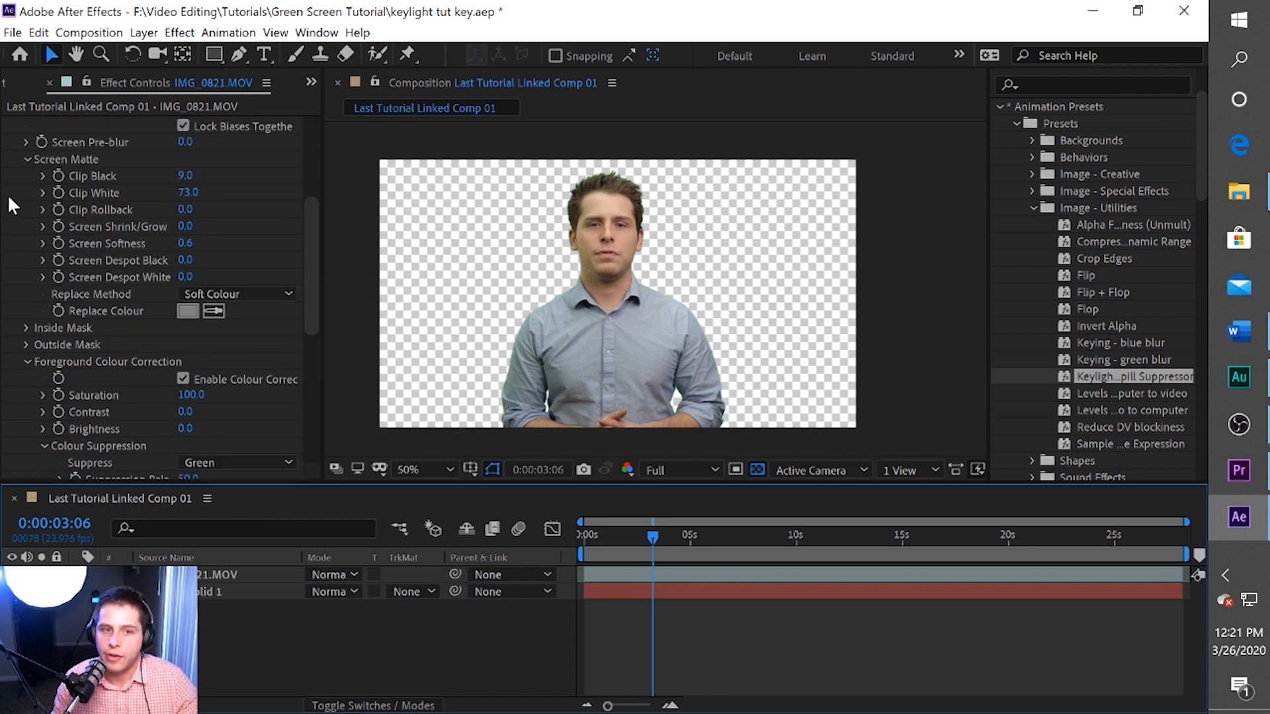
pyautogui.click(9, 125)
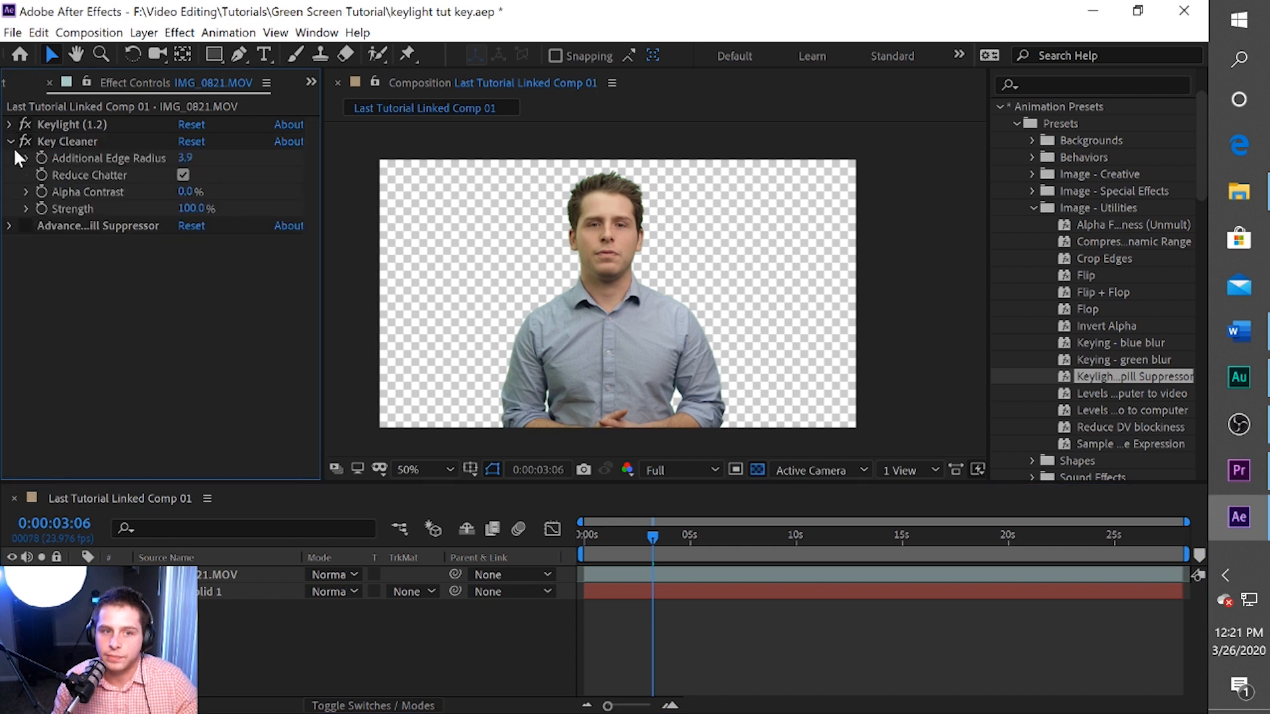
pyautogui.click(8, 225)
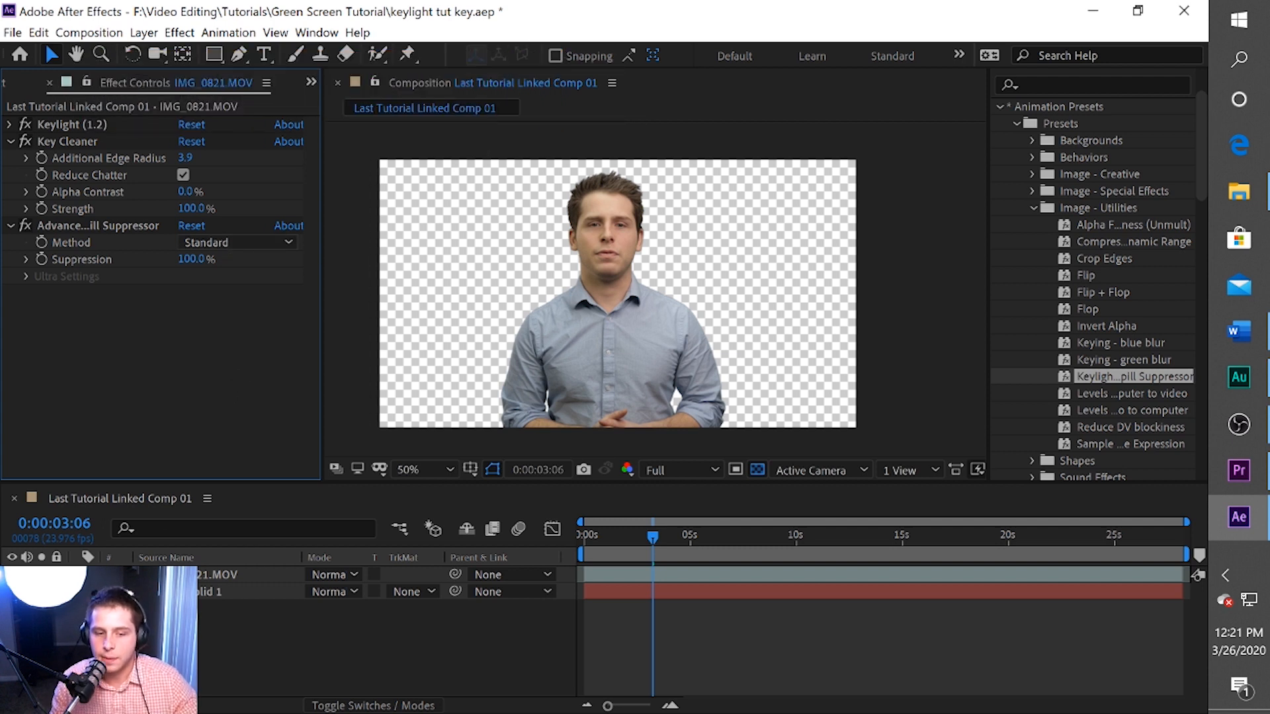
# Show the white solid behind the footage and compare the head's edges with Advanced Spill Suppressor off and on.
pyautogui.click(12, 591)
pyautogui.press('.')
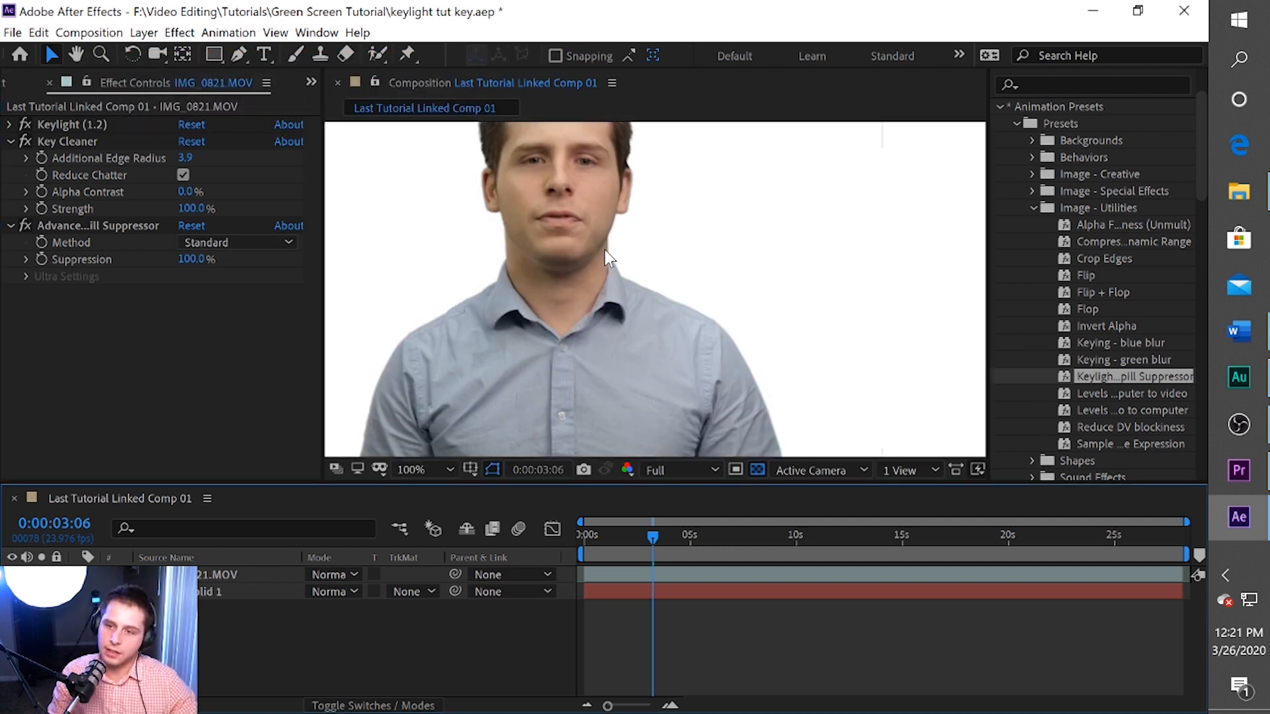
pyautogui.moveTo(593, 172); pyautogui.dragTo(641, 248)
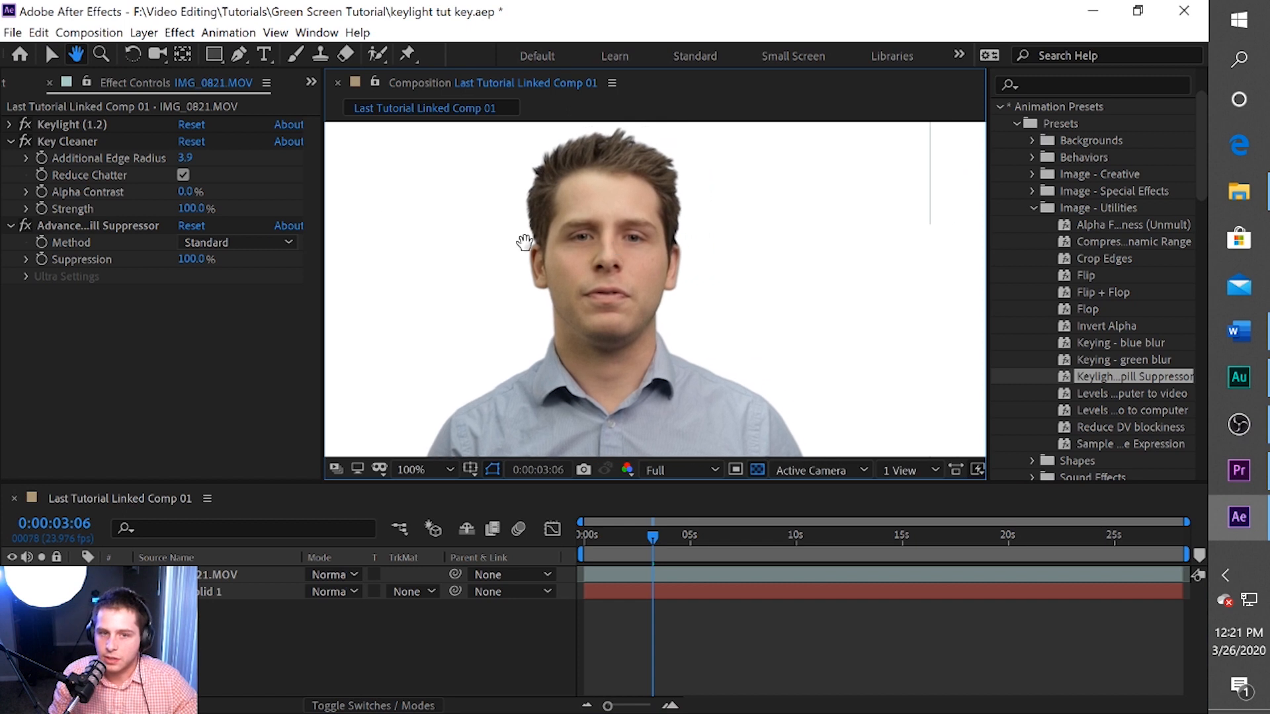
pyautogui.click(19, 224)
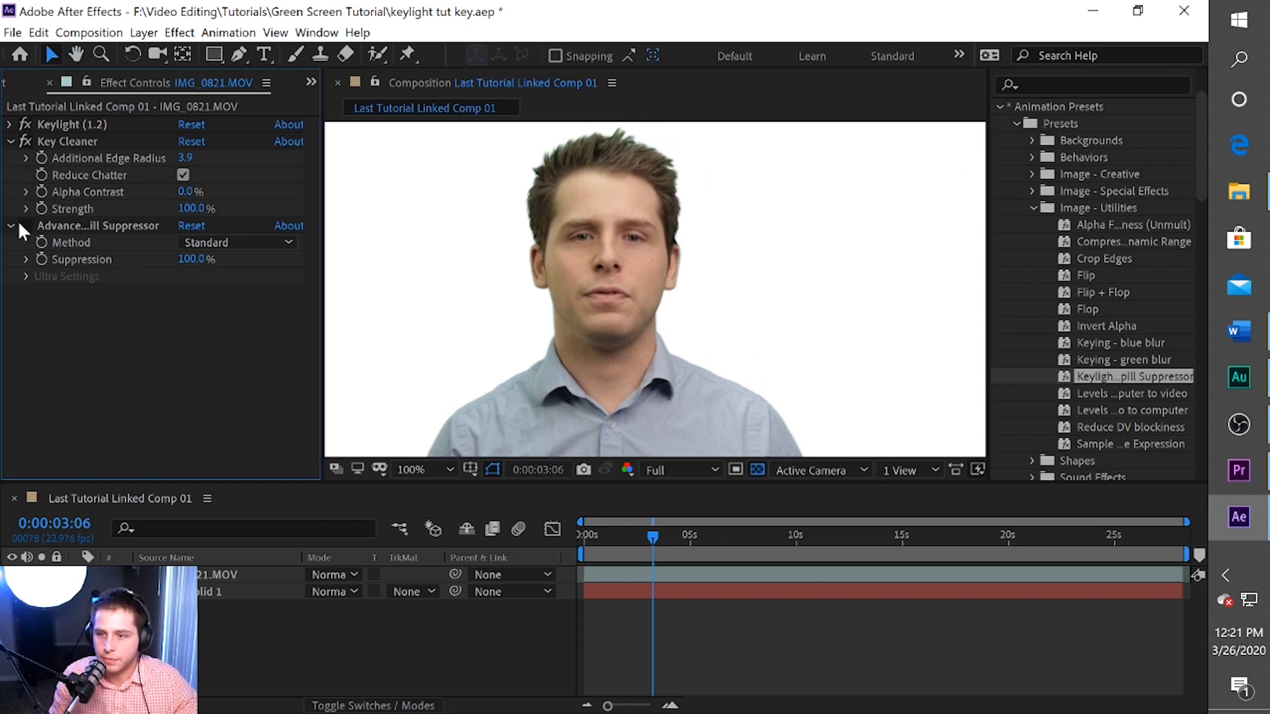
pyautogui.click(19, 223)
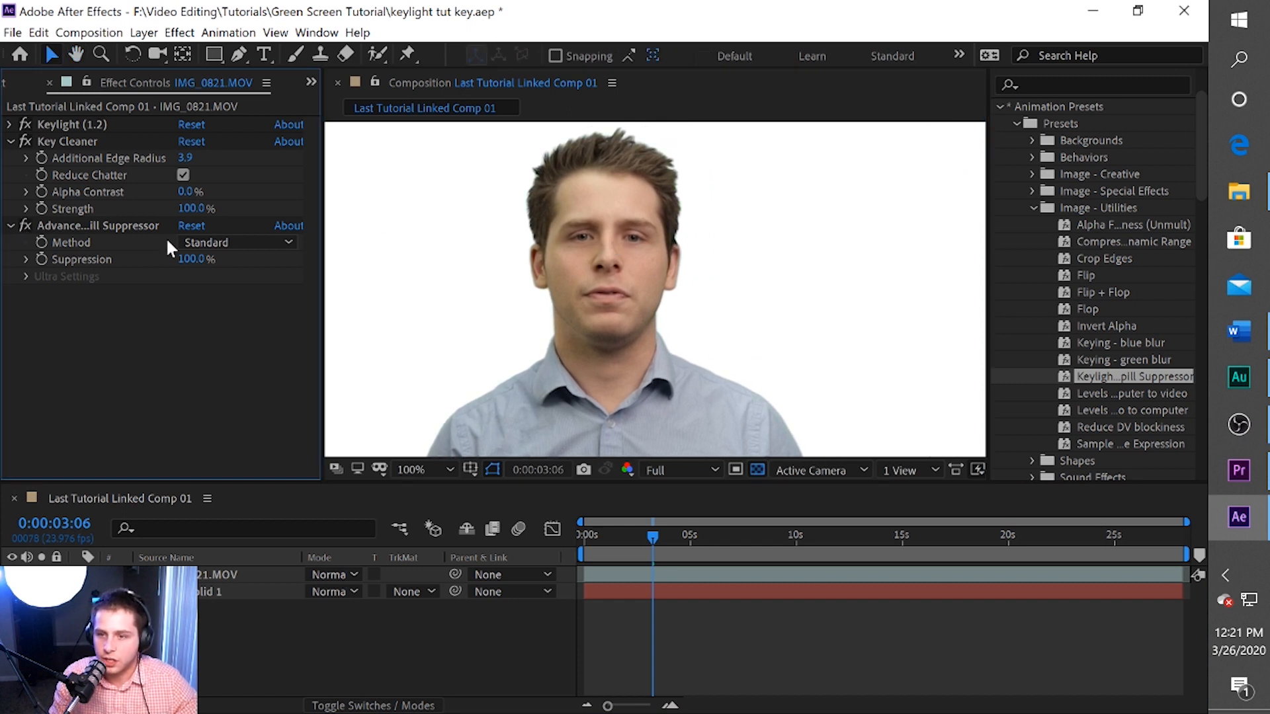
# Try the Advanced Spill Suppressor's Ultra method with Spill Color Correction at 68, and return the method to Standard.
pyautogui.click(202, 242)
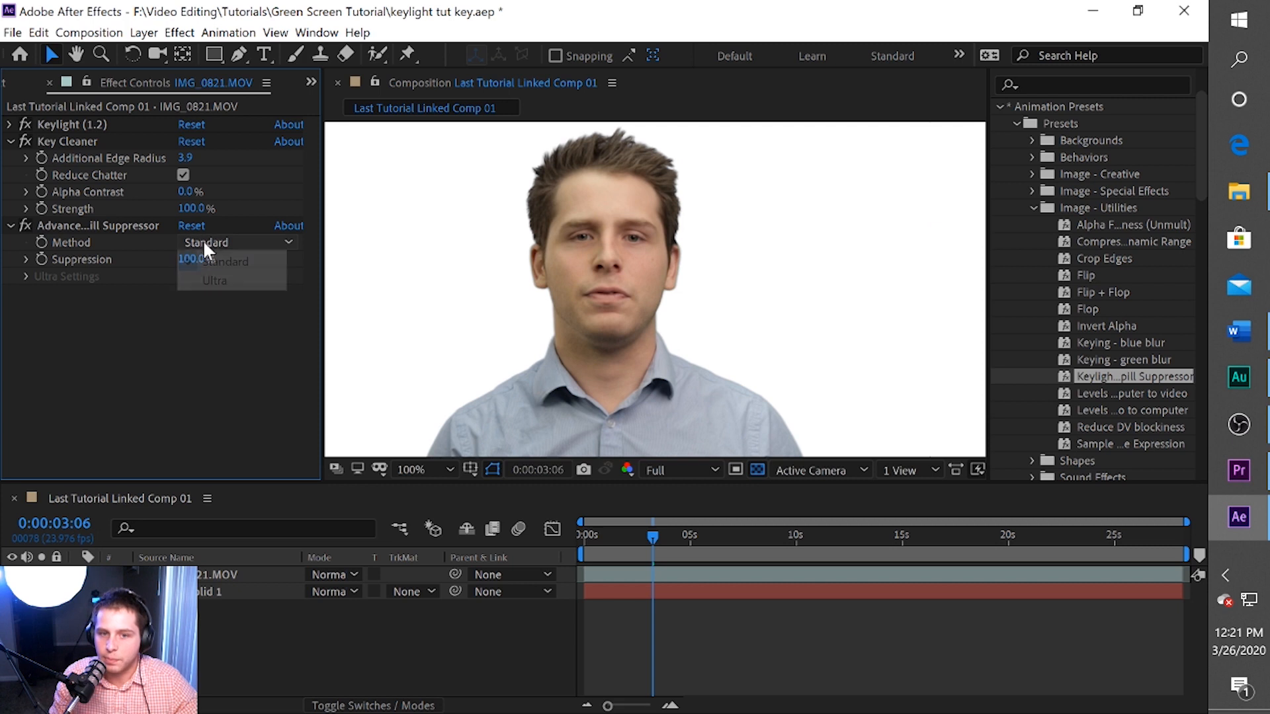
pyautogui.click(218, 277)
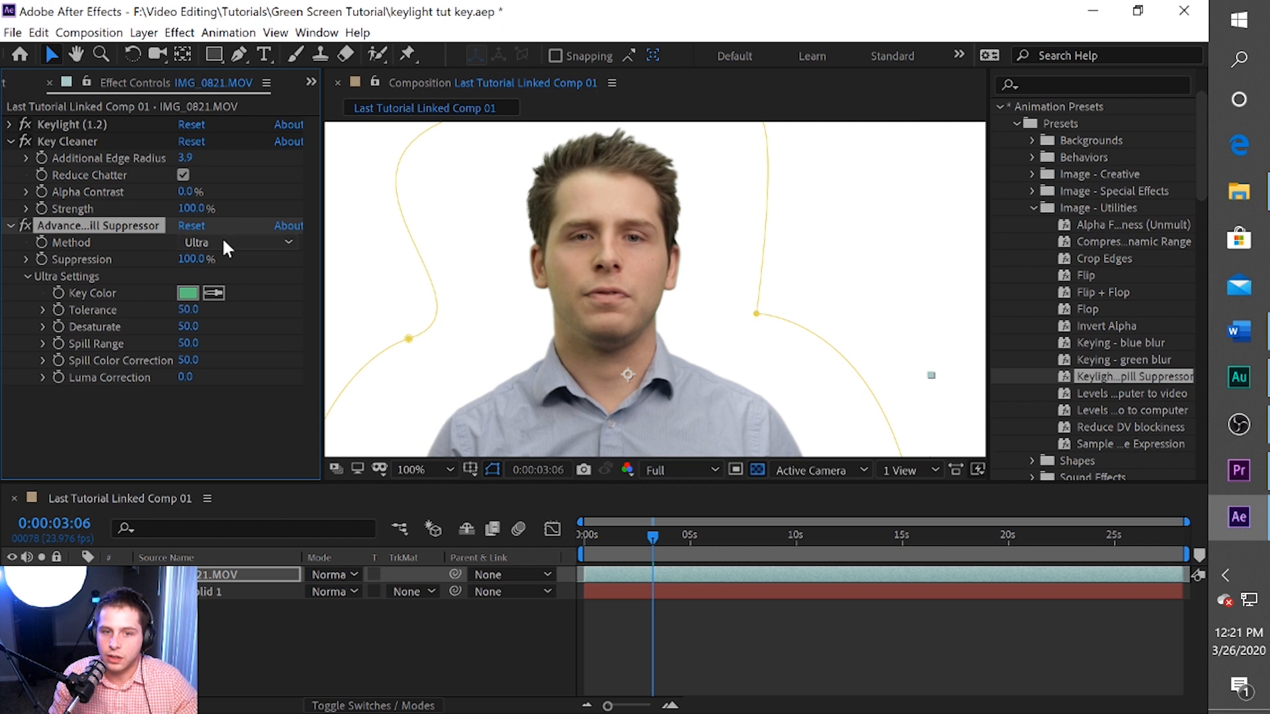
pyautogui.moveTo(188, 361); pyautogui.dragTo(192, 359)
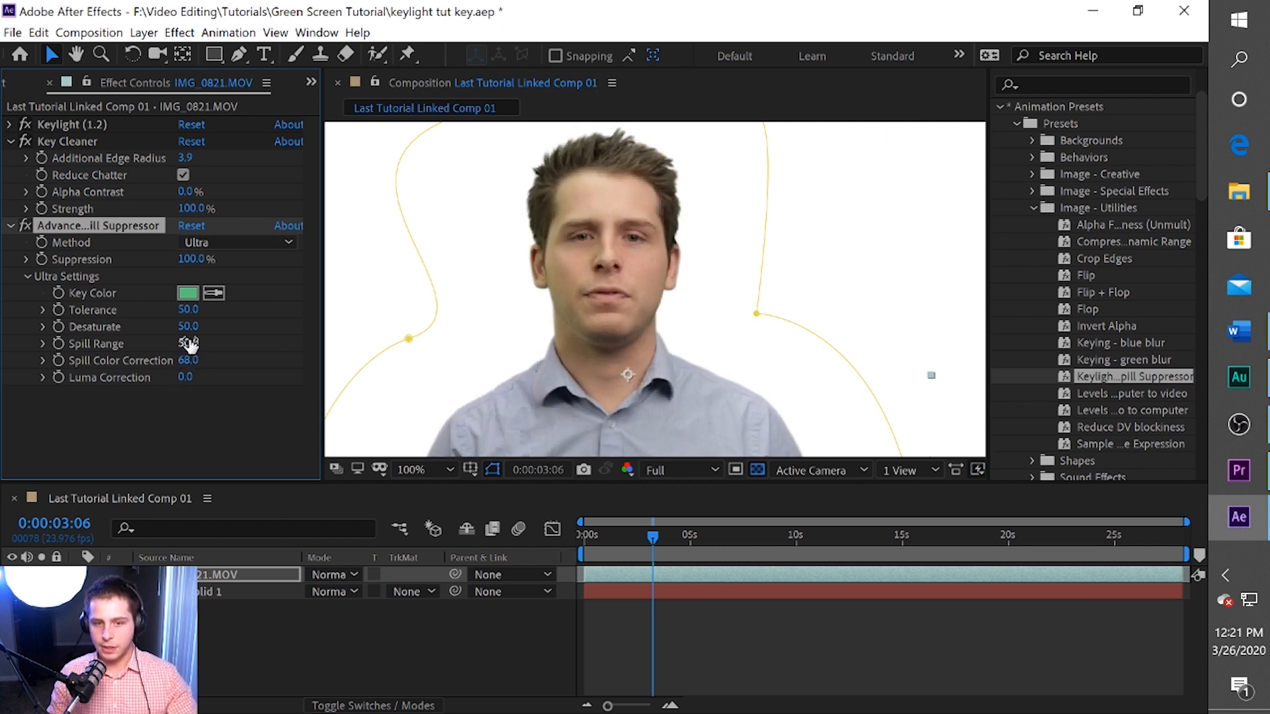
pyautogui.click(199, 243)
pyautogui.click(211, 263)
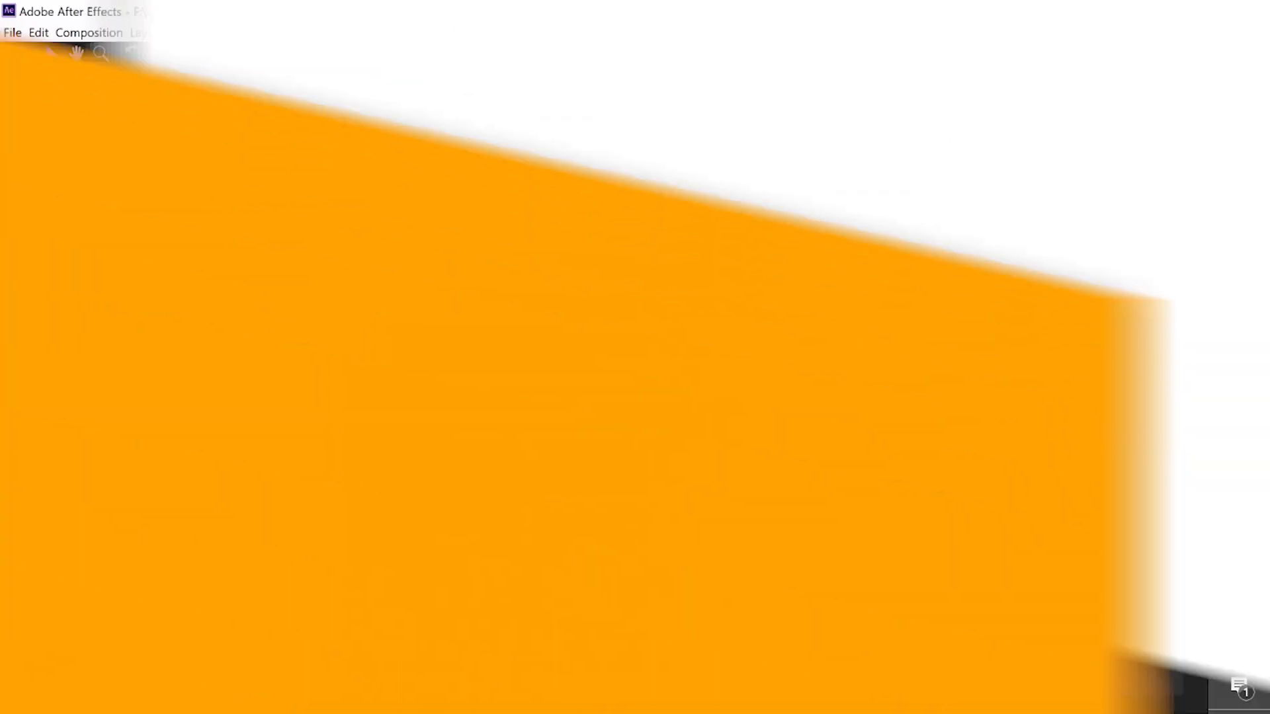
# Search the effects for "refine", add Refine Soft Matte to the IMG_0821.MOV footage, and turn off Calculate Edge Details.
pyautogui.write('refine')
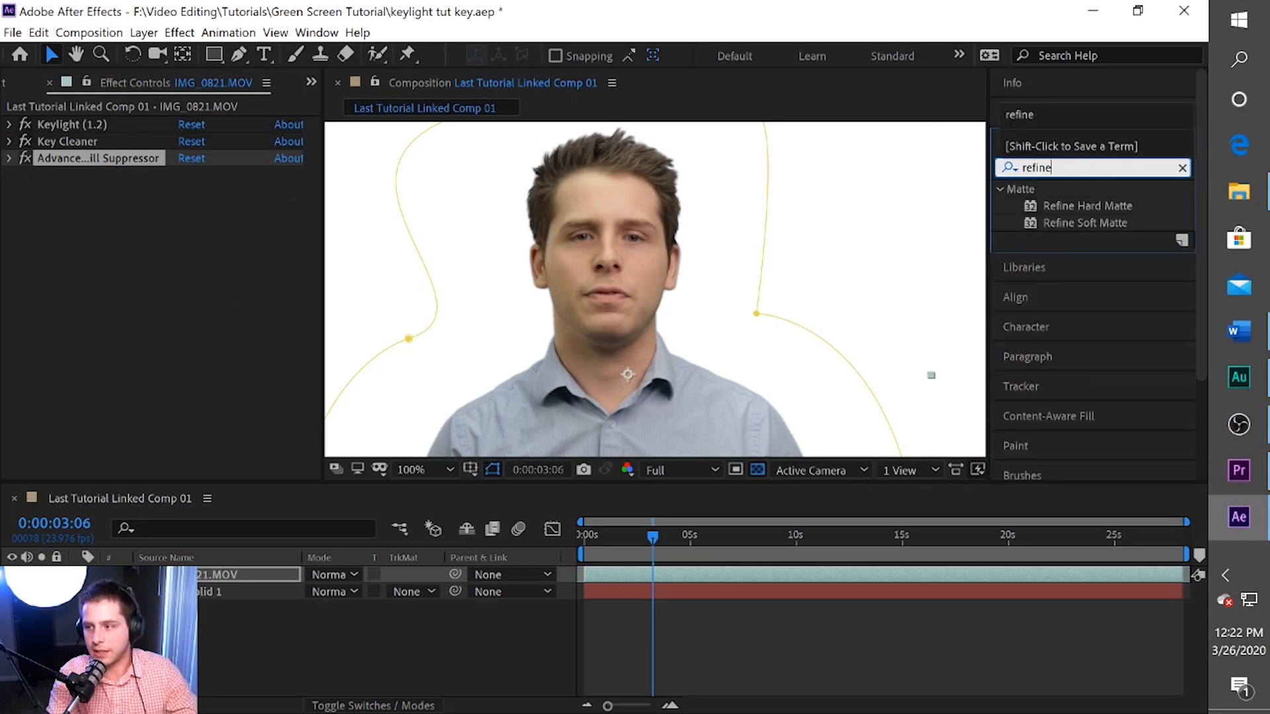
pyautogui.moveTo(879, 227); pyautogui.dragTo(91, 192)
pyautogui.click(183, 191)
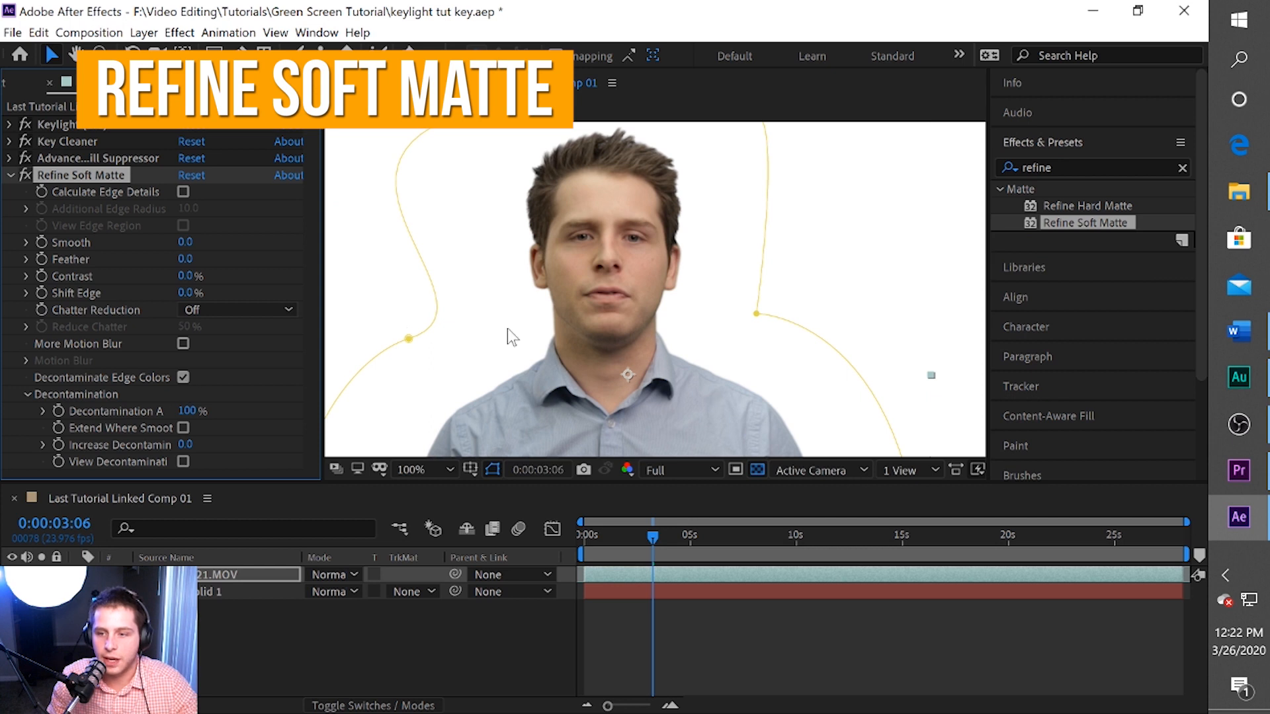
# Toggle Refine Soft Matte's Decontaminate Edge Colors off and back on, and inspect the edge of the jaw and neck up close.
pyautogui.click(183, 376)
pyautogui.click(183, 376)
pyautogui.scroll(1, 708, 336)
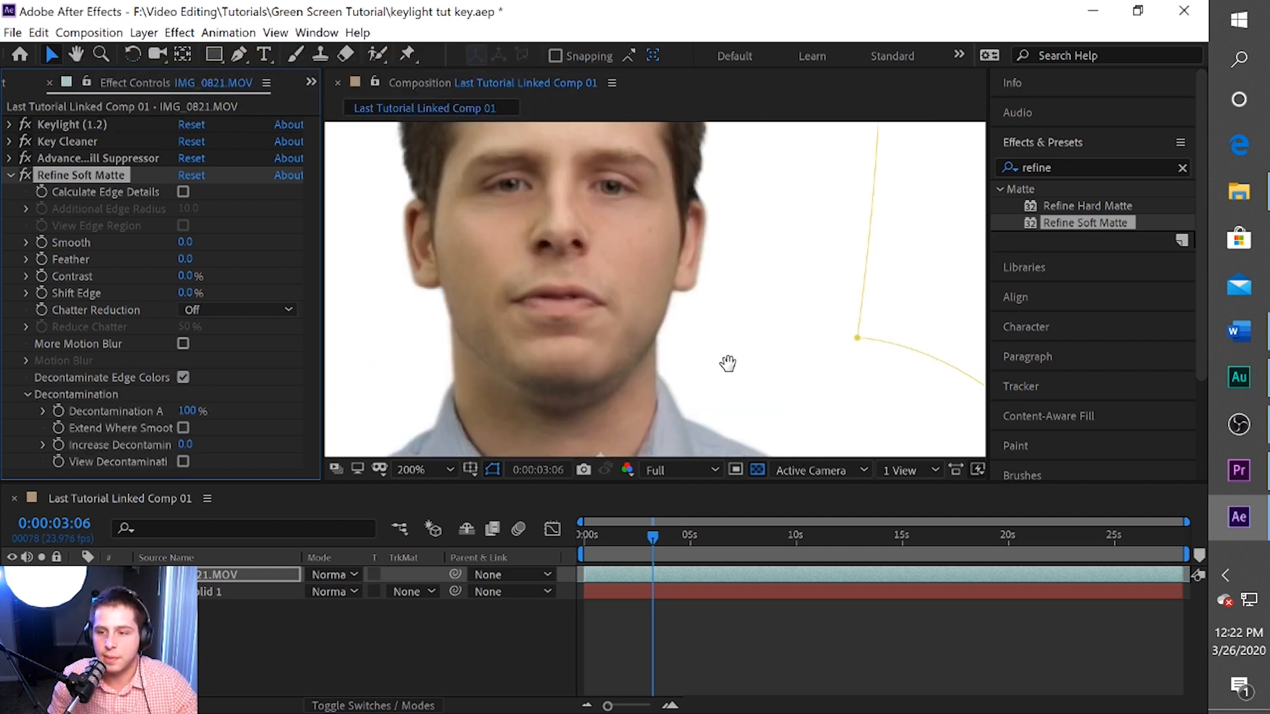
pyautogui.moveTo(726, 363); pyautogui.dragTo(629, 295)
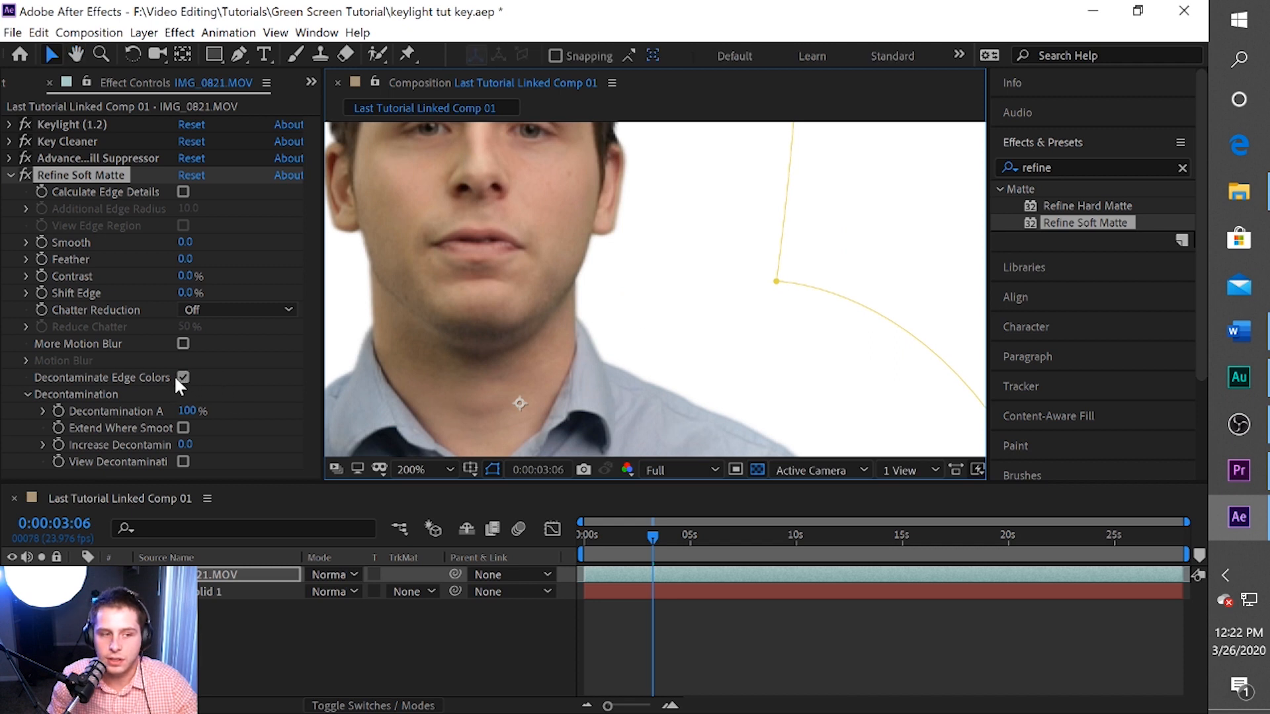
pyautogui.scroll(1, 595, 329)
pyautogui.press('space')
pyautogui.moveTo(584, 329); pyautogui.dragTo(837, 299)
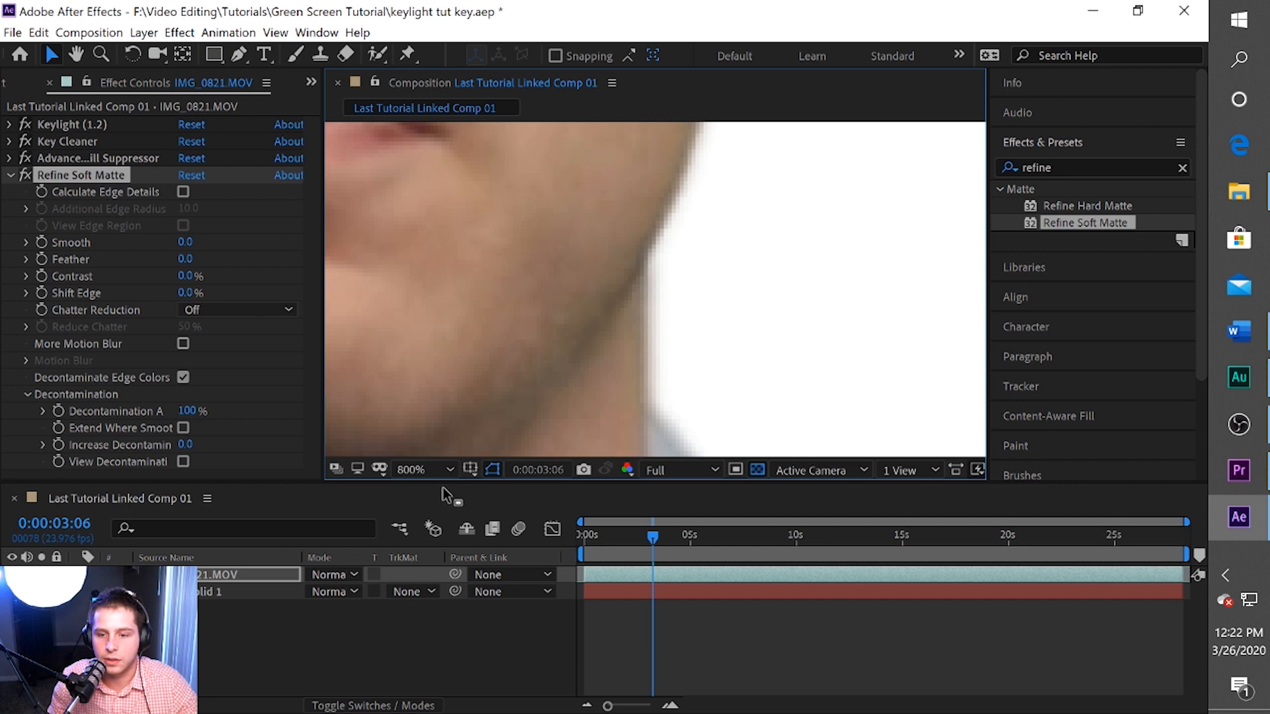
# Enlarge the composition viewer and compare the jaw and ear edges with Decontaminate Edge Colors off and on.
pyautogui.moveTo(446, 483); pyautogui.dragTo(431, 619)
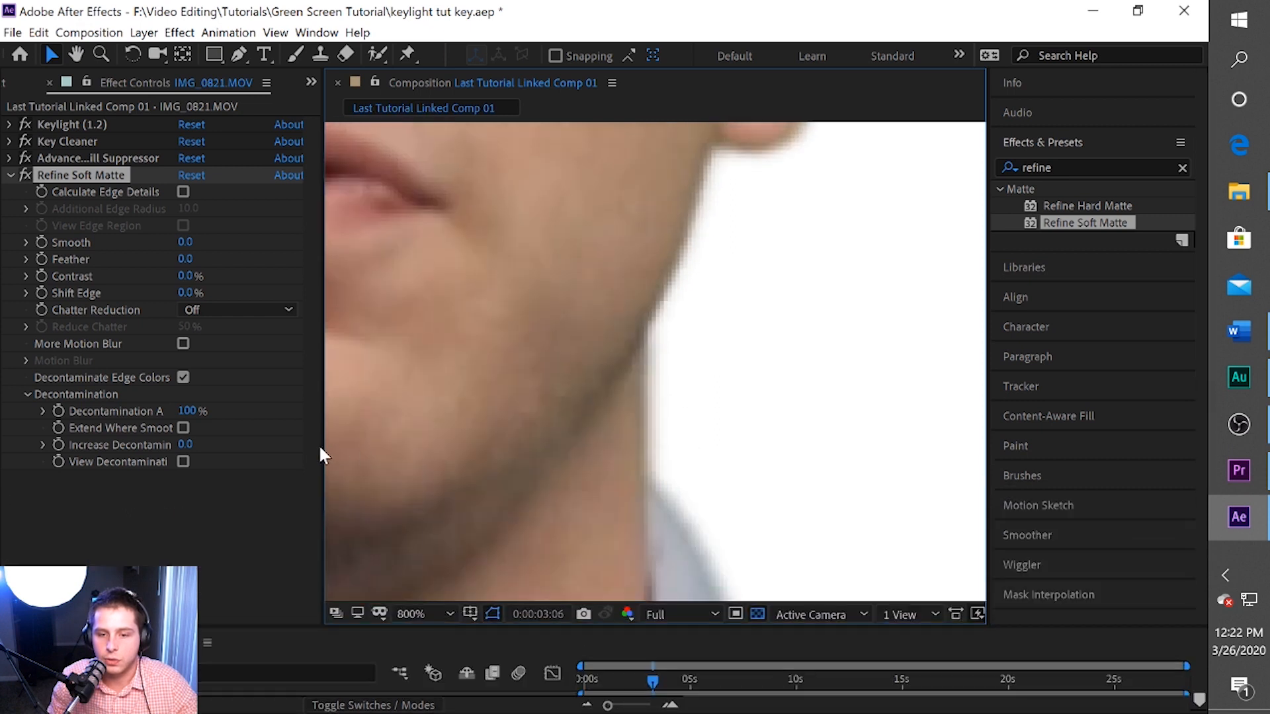
pyautogui.moveTo(321, 448); pyautogui.dragTo(204, 439)
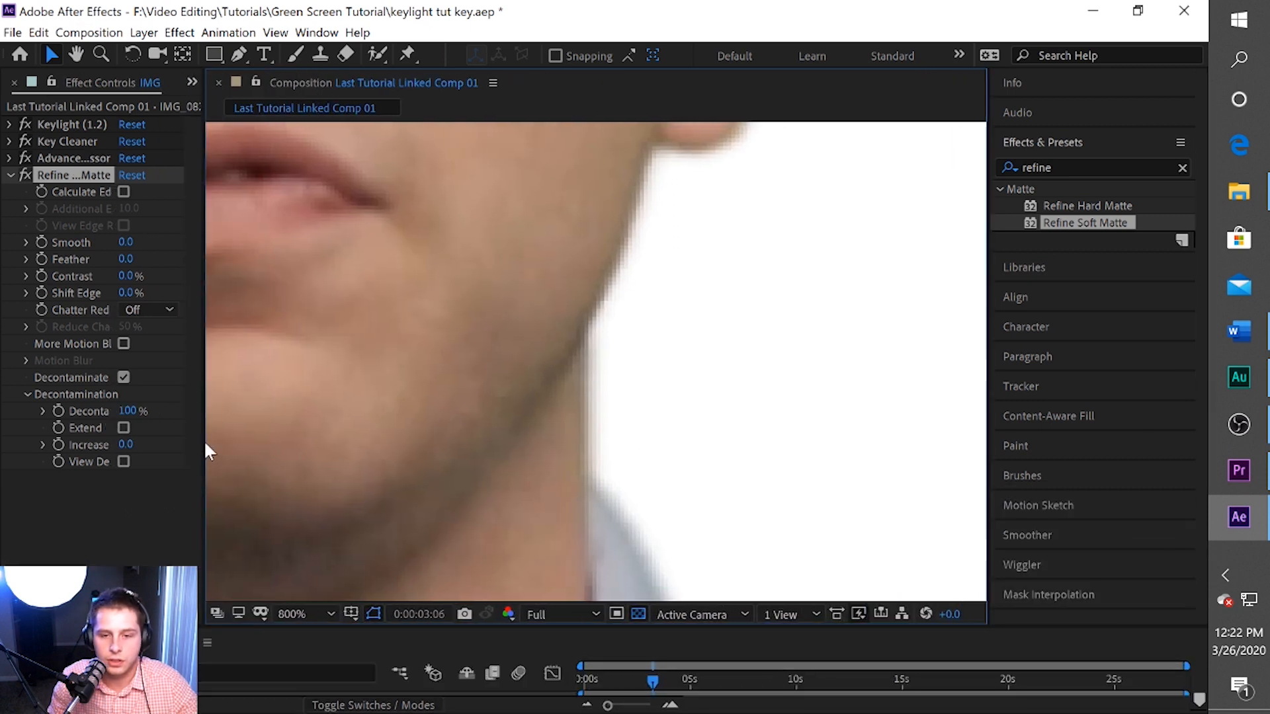
pyautogui.click(124, 377)
pyautogui.press('space')
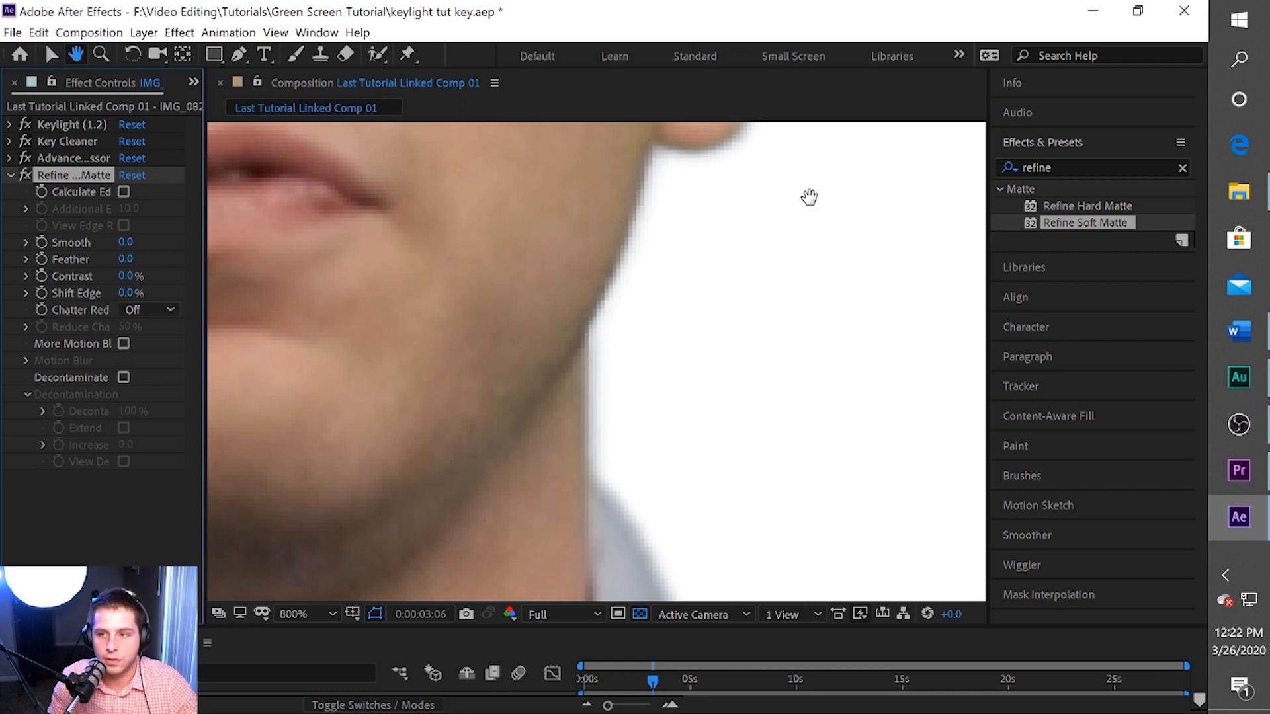
pyautogui.moveTo(808, 198); pyautogui.dragTo(648, 411)
pyautogui.moveTo(643, 284); pyautogui.dragTo(550, 396)
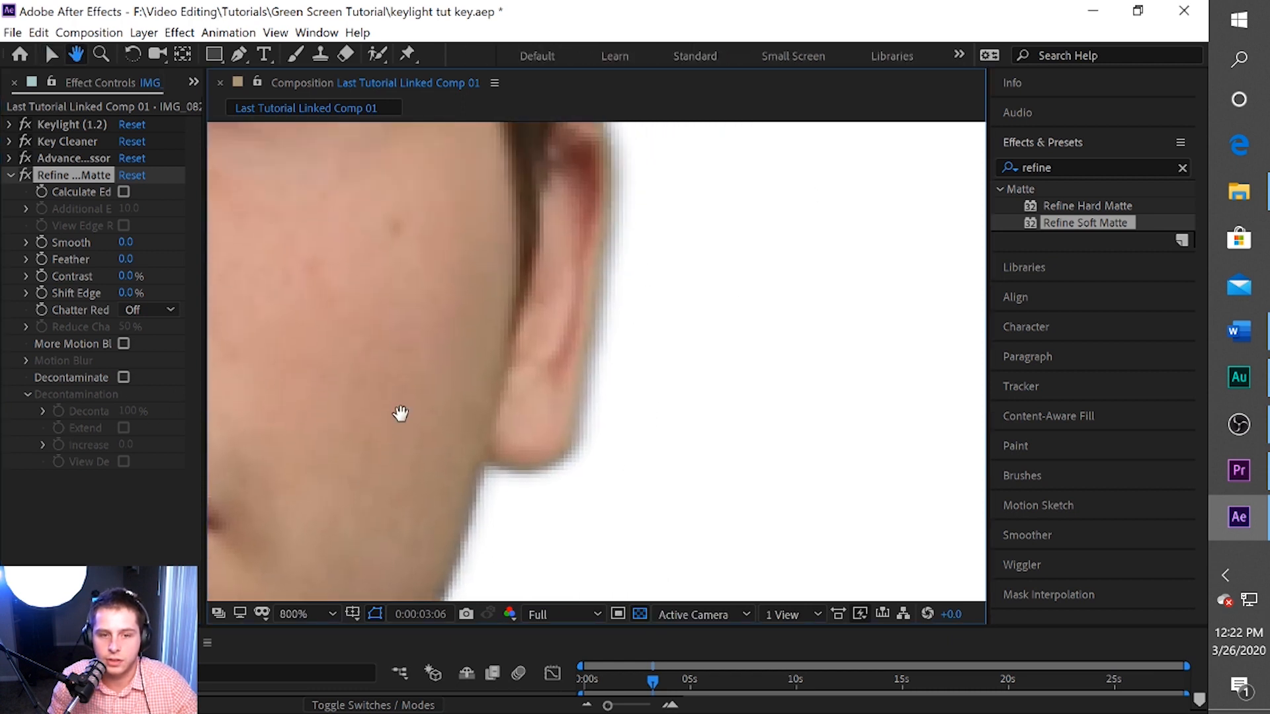
pyautogui.click(123, 377)
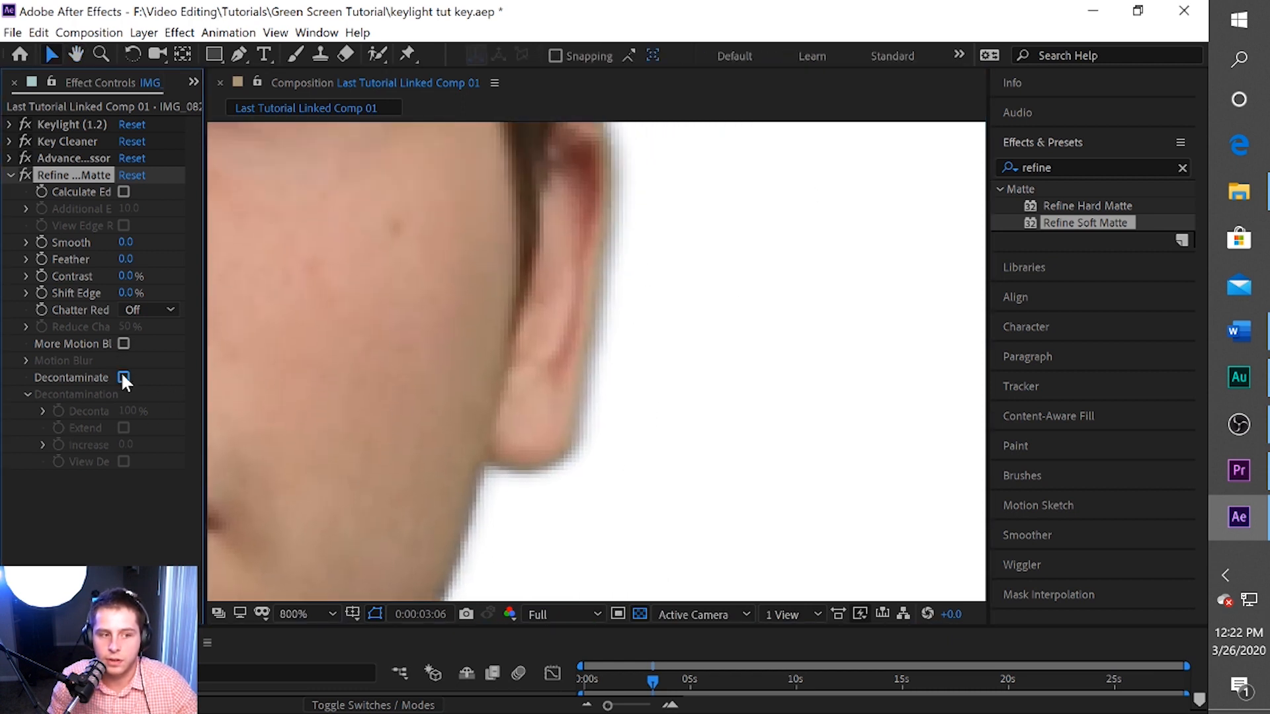
pyautogui.click(123, 377)
pyautogui.click(123, 378)
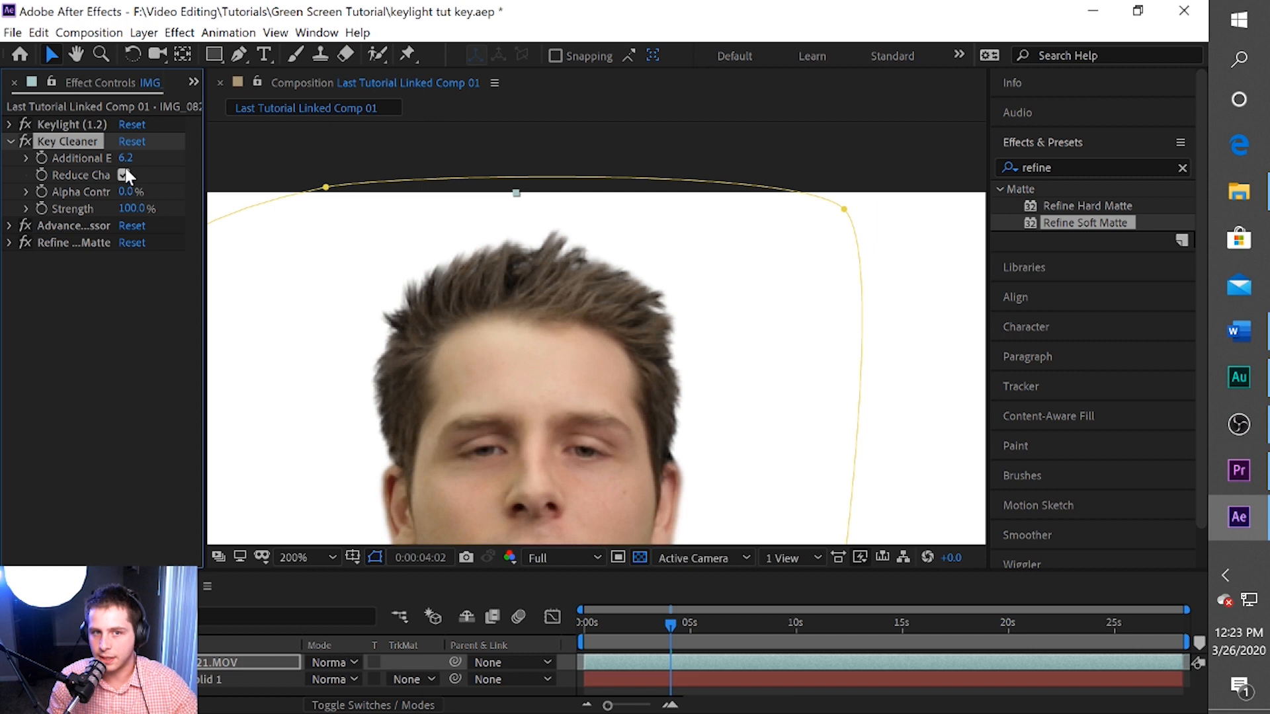
# Set Key Cleaner's Additional Edge Radius to 6.8 and preview the playback to examine the hair edges.
pyautogui.moveTo(125, 157); pyautogui.dragTo(133, 165)
pyautogui.click(639, 557)
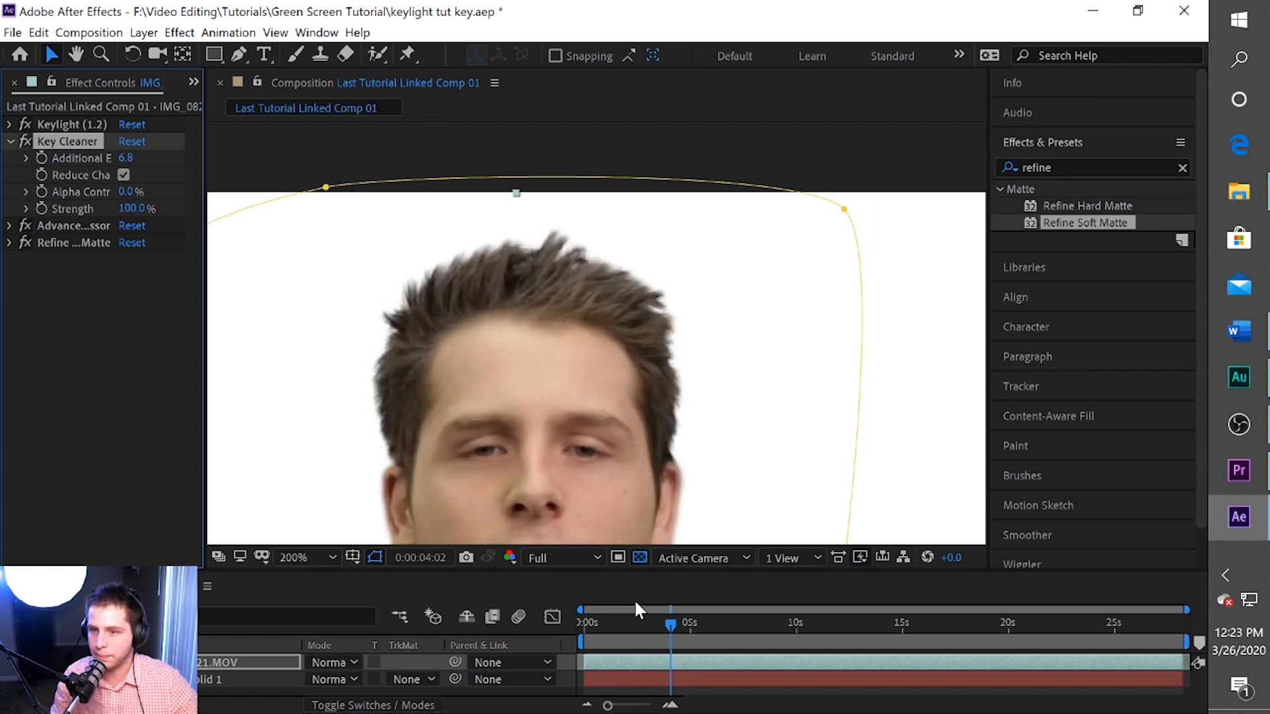
pyautogui.press('space')
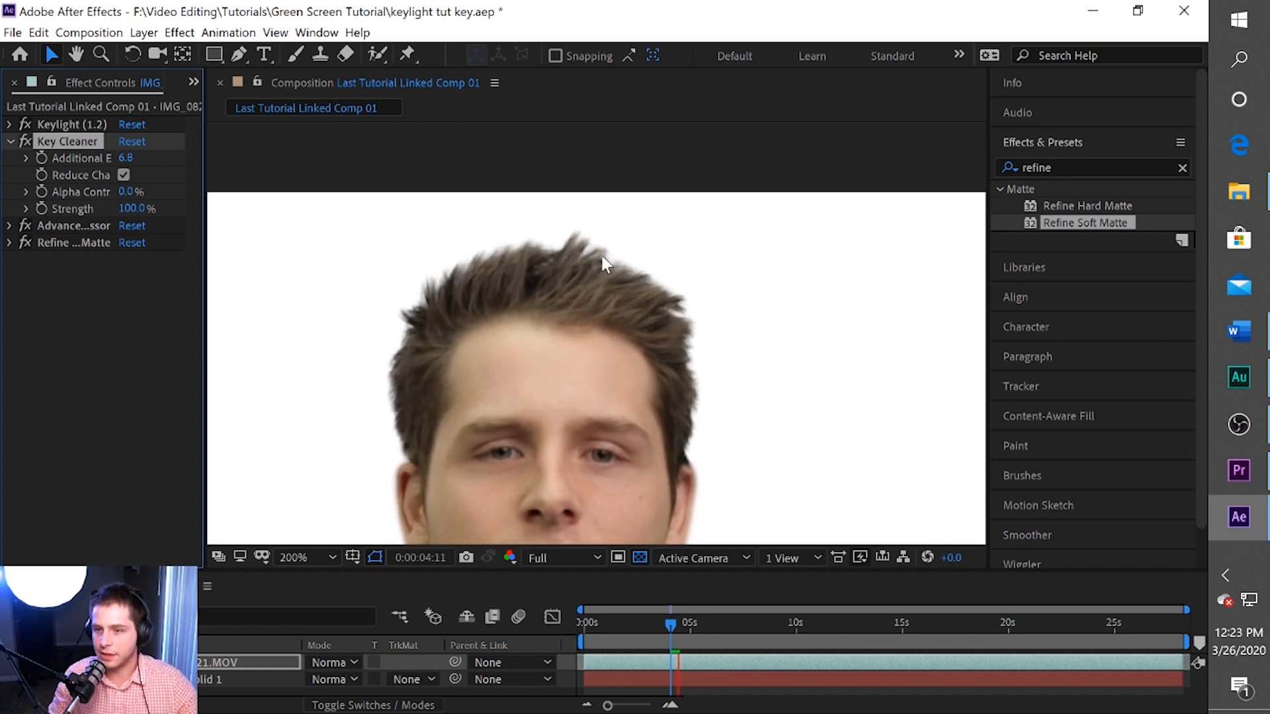
pyautogui.scroll(2, 604, 254)
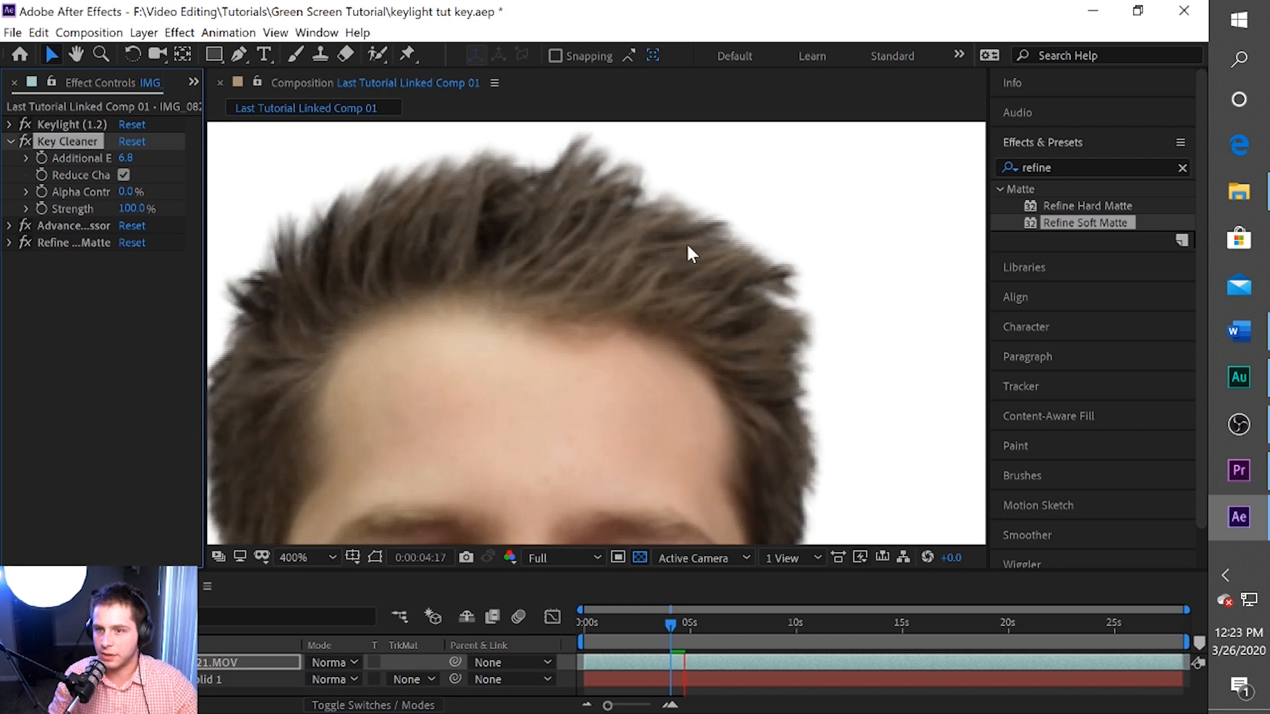
pyautogui.scroll(-4, 665, 357)
# Delete the stray shape layer and draw a closed curved mask around the head on the IMG_0821.MOV layer.
pyautogui.moveTo(607, 430); pyautogui.dragTo(603, 284)
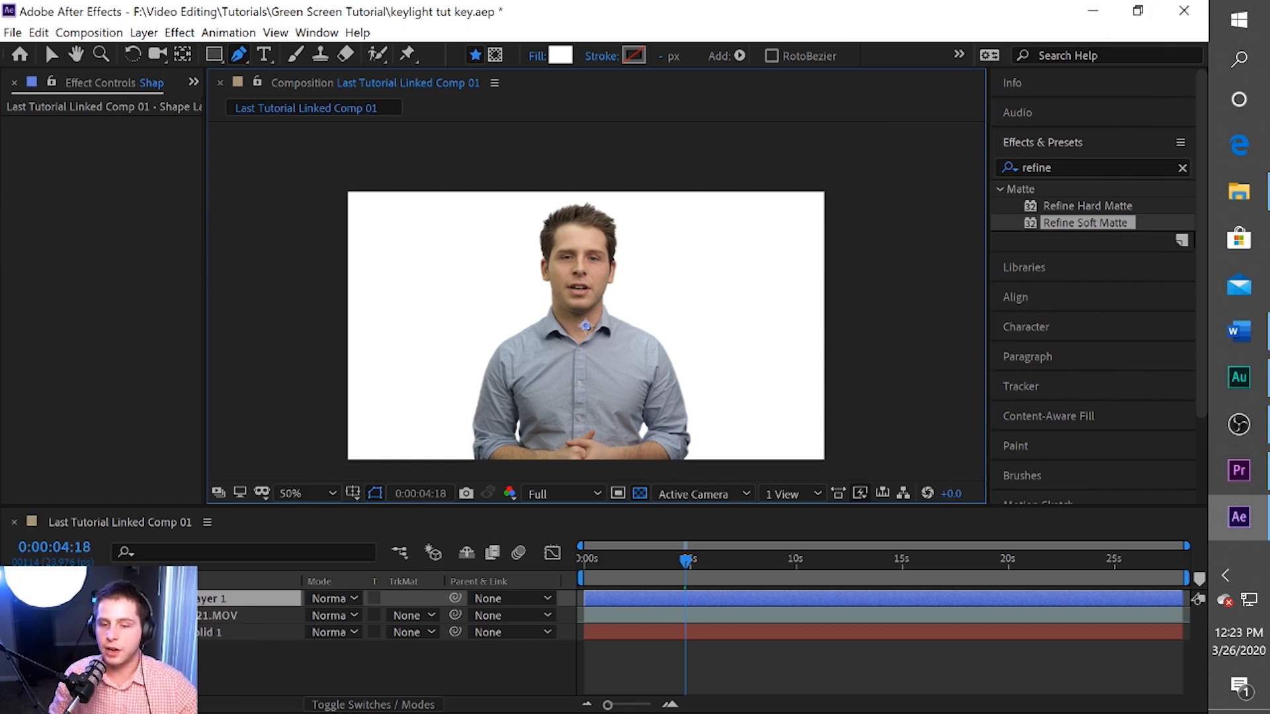
pyautogui.press('Delete')
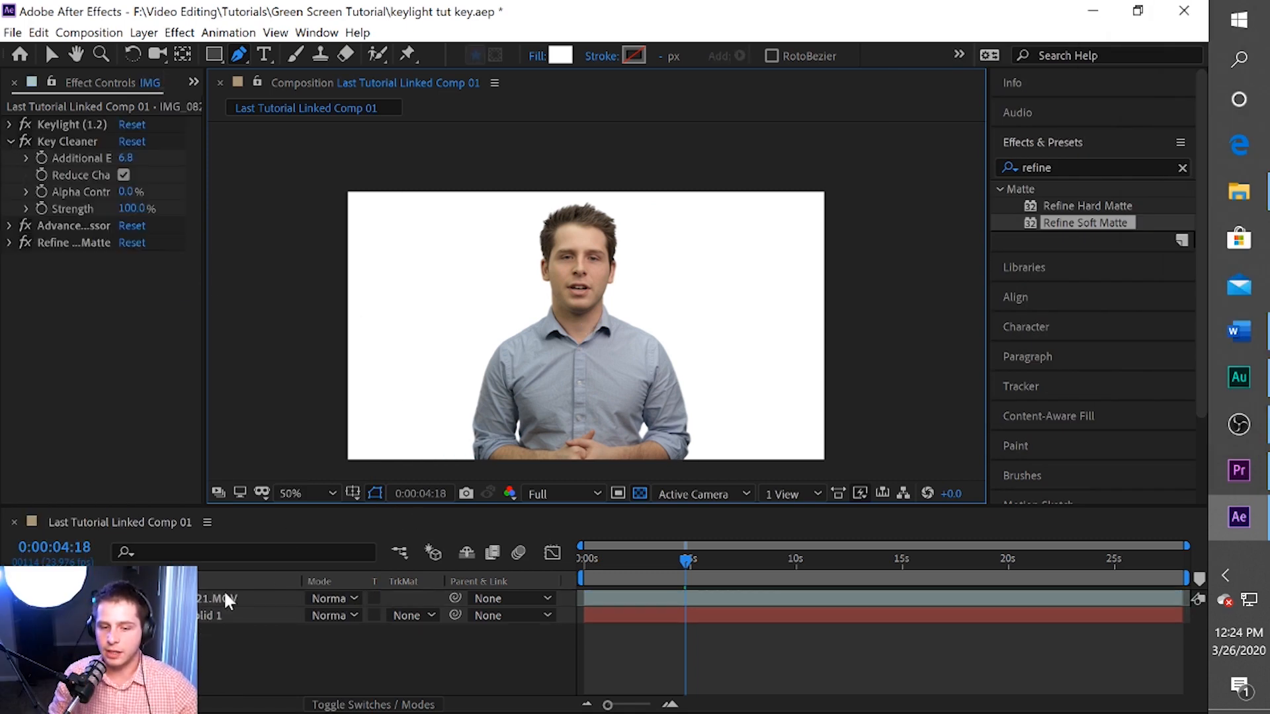
pyautogui.click(206, 600)
pyautogui.moveTo(529, 197); pyautogui.dragTo(499, 249)
pyautogui.moveTo(640, 296)
pyautogui.mouseDown()
pyautogui.moveTo(717, 258)
pyautogui.moveTo(733, 227)
pyautogui.mouseUp()
pyautogui.moveTo(671, 186); pyautogui.dragTo(654, 177)
pyautogui.click(530, 197)
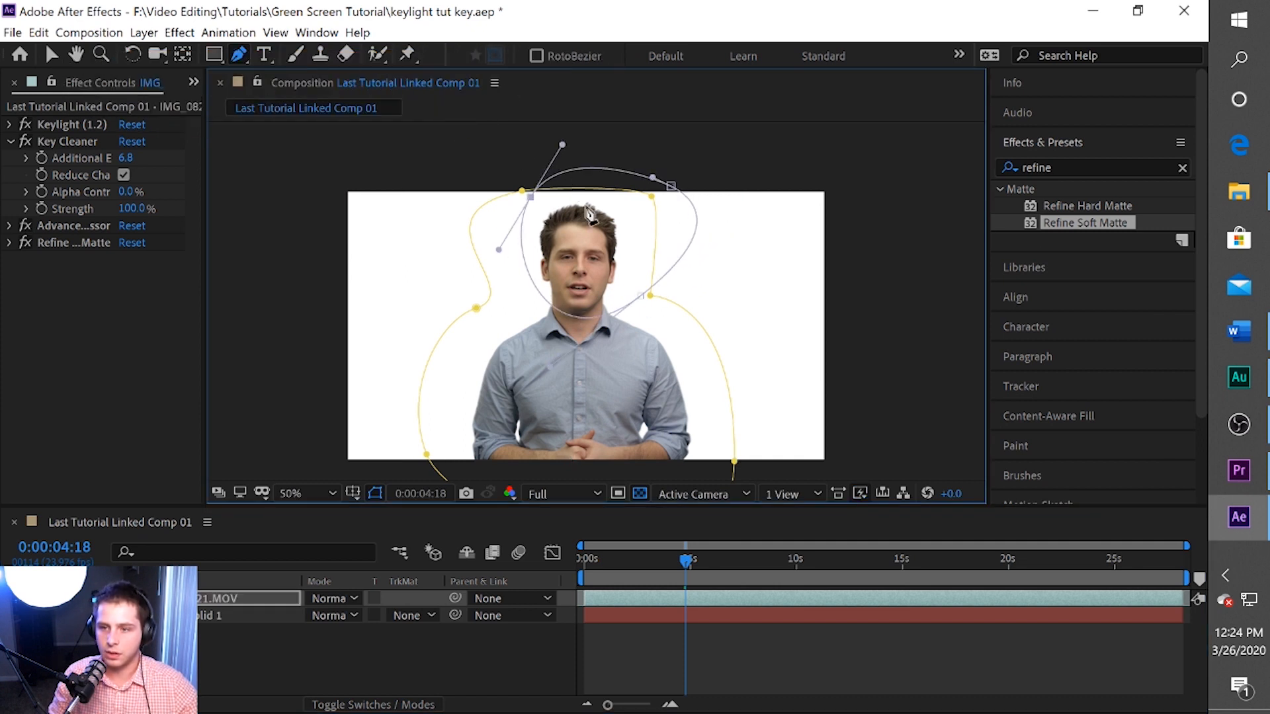
# Reshape the head mask into a wide area covering the hair across the head's range of movement, ending at eye level.
pyautogui.moveTo(636, 296); pyautogui.dragTo(631, 263)
pyautogui.moveTo(711, 196); pyautogui.dragTo(721, 275)
pyautogui.moveTo(584, 277); pyautogui.dragTo(560, 246)
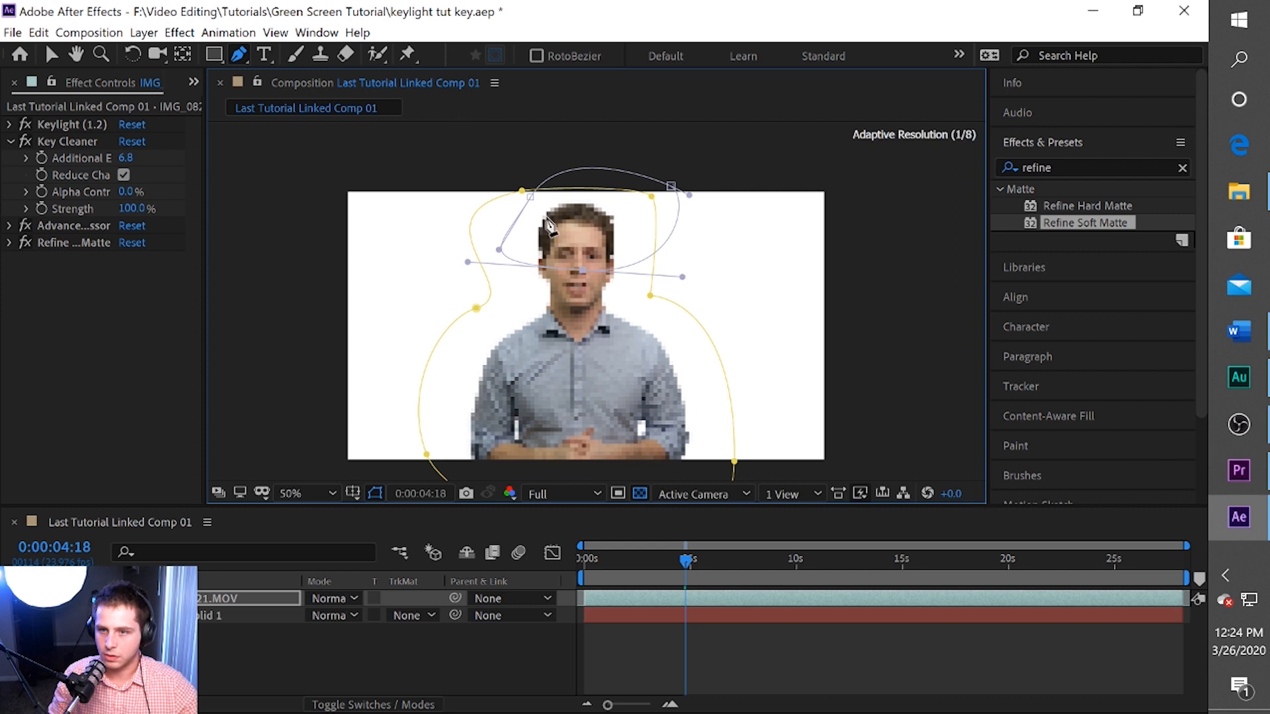
pyautogui.moveTo(531, 195); pyautogui.dragTo(403, 187)
pyautogui.moveTo(674, 190); pyautogui.dragTo(850, 160)
pyautogui.moveTo(580, 278); pyautogui.dragTo(591, 260)
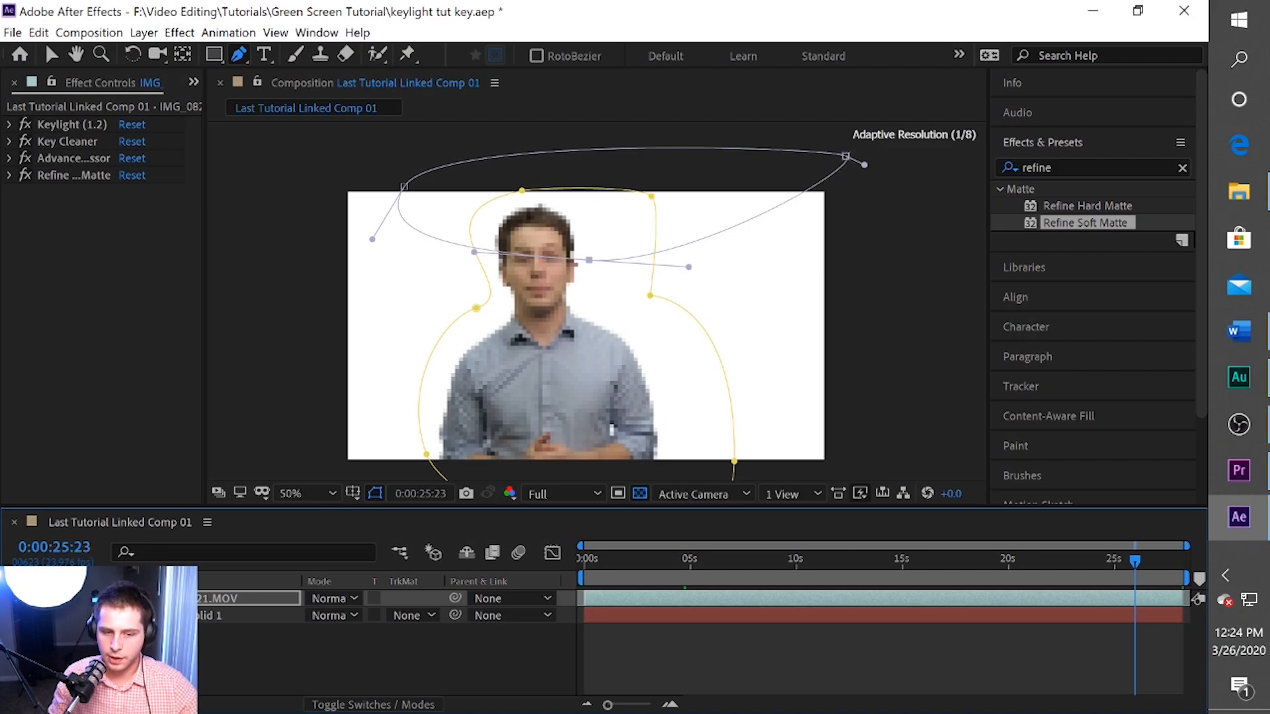
# Add a mask reference to Key Cleaner's Compositing Options, set it to Mask 2, and collapse the layer's effects.
pyautogui.scroll(-1, 387, 642)
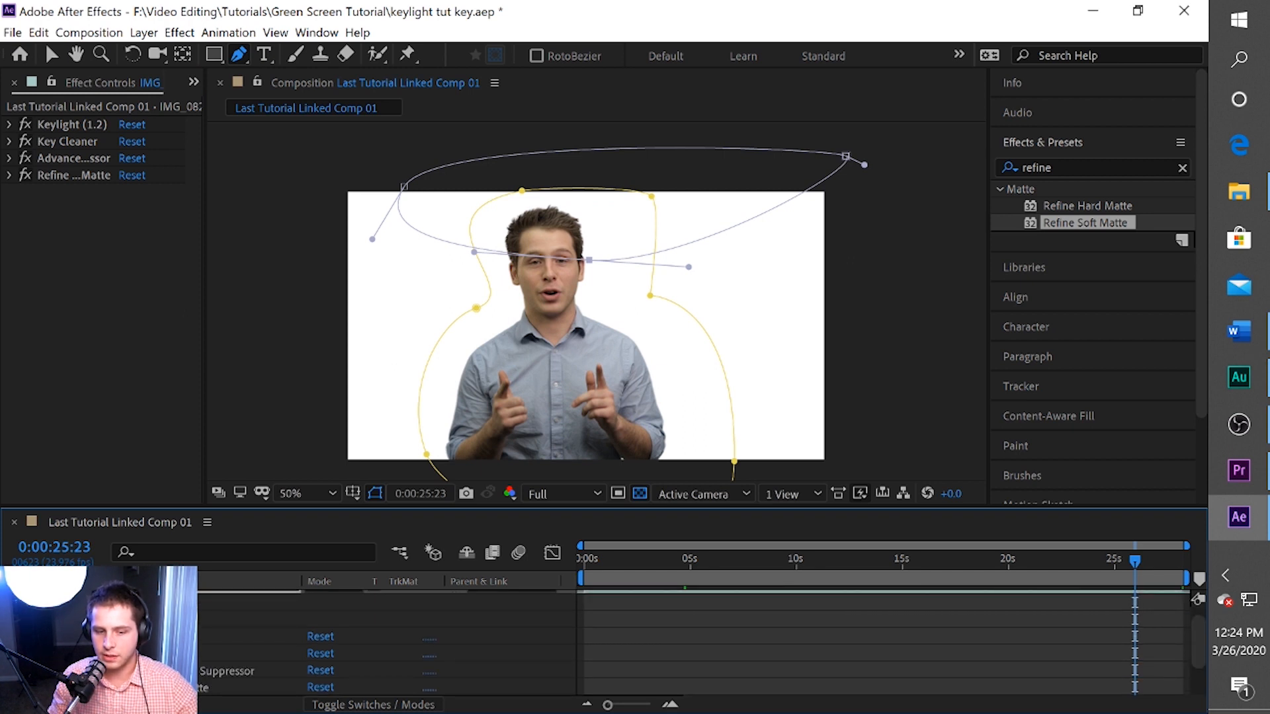
pyautogui.scroll(-2, 387, 642)
pyautogui.scroll(2, 387, 642)
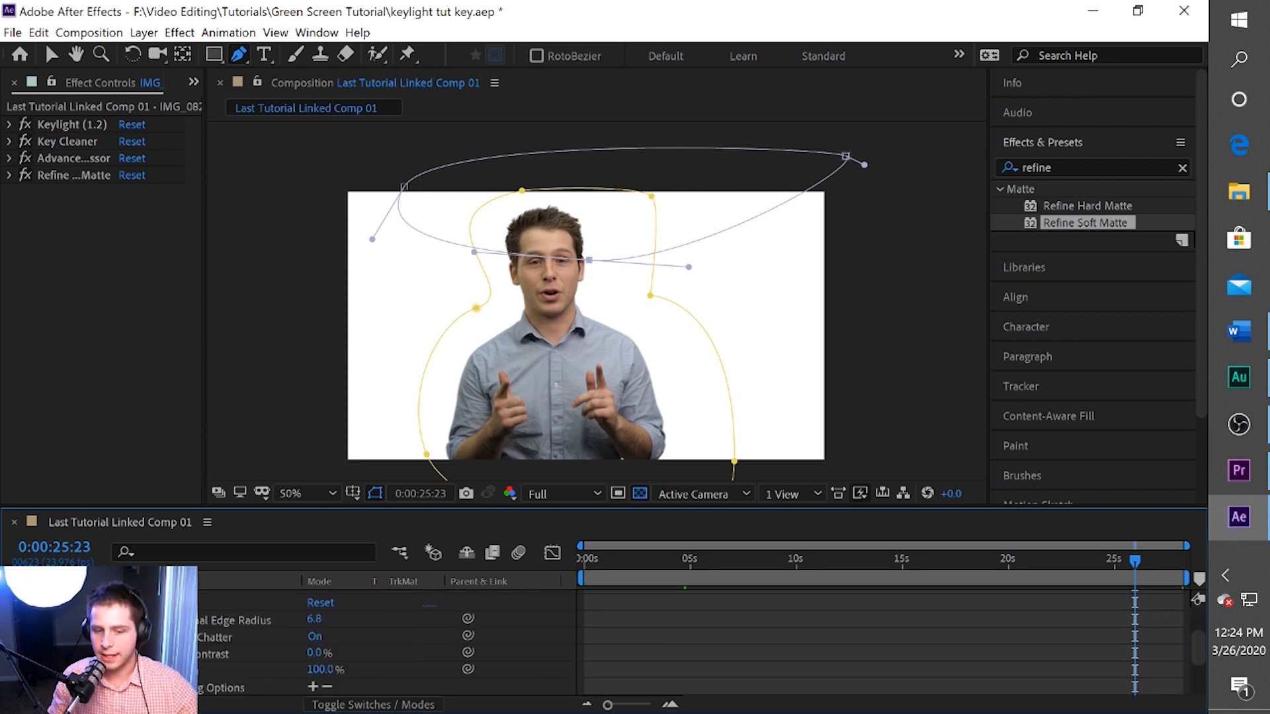
pyautogui.click(309, 634)
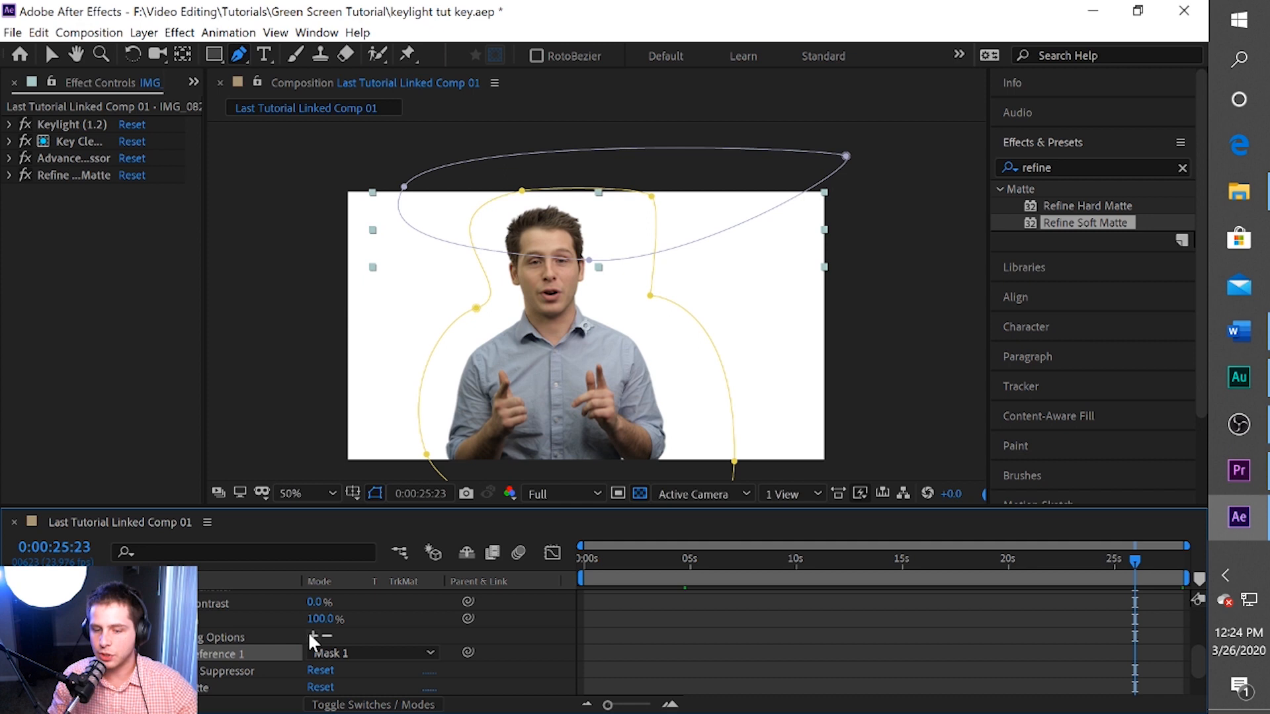
pyautogui.click(324, 651)
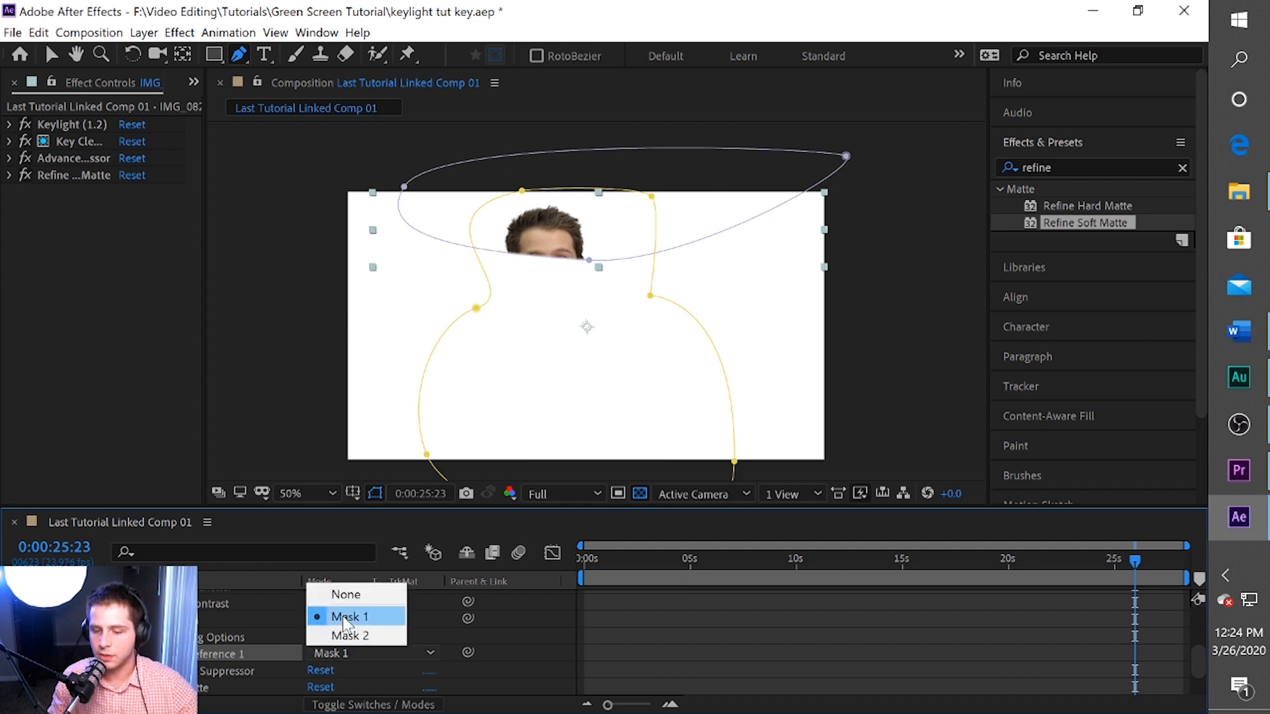
pyautogui.click(350, 635)
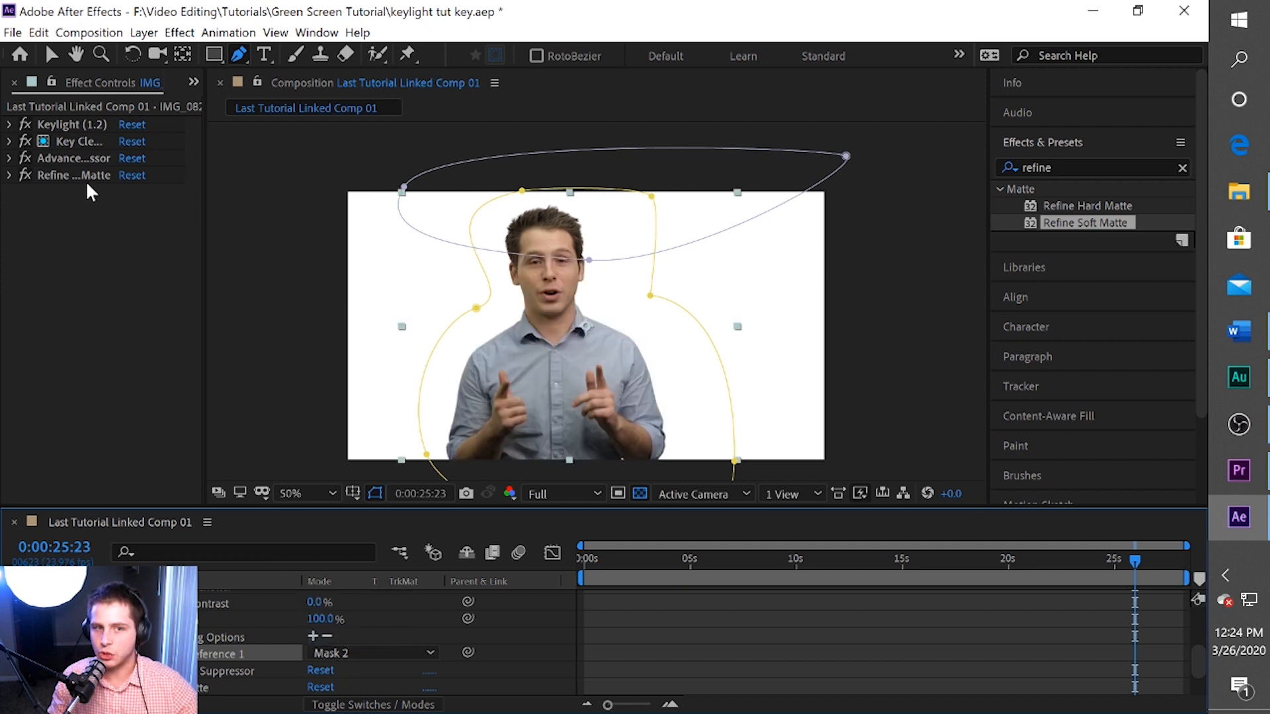
pyautogui.click(42, 138)
pyautogui.scroll(2, 387, 645)
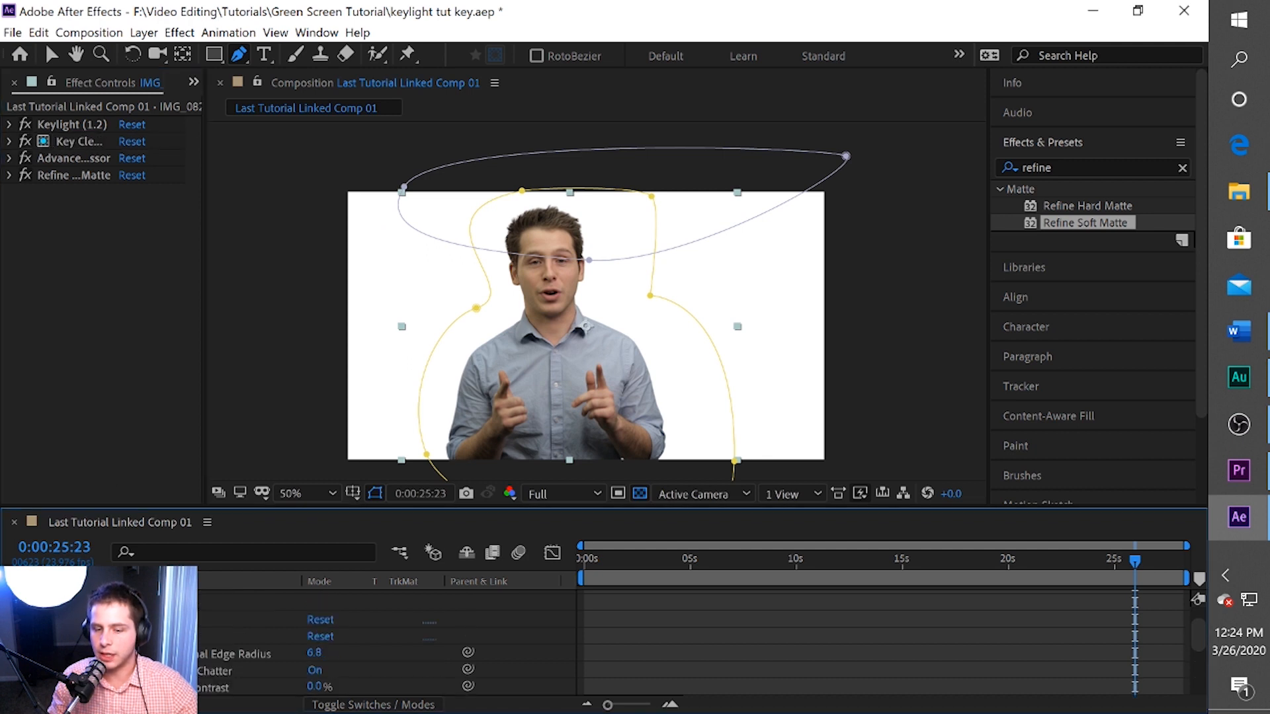
pyautogui.click(113, 632)
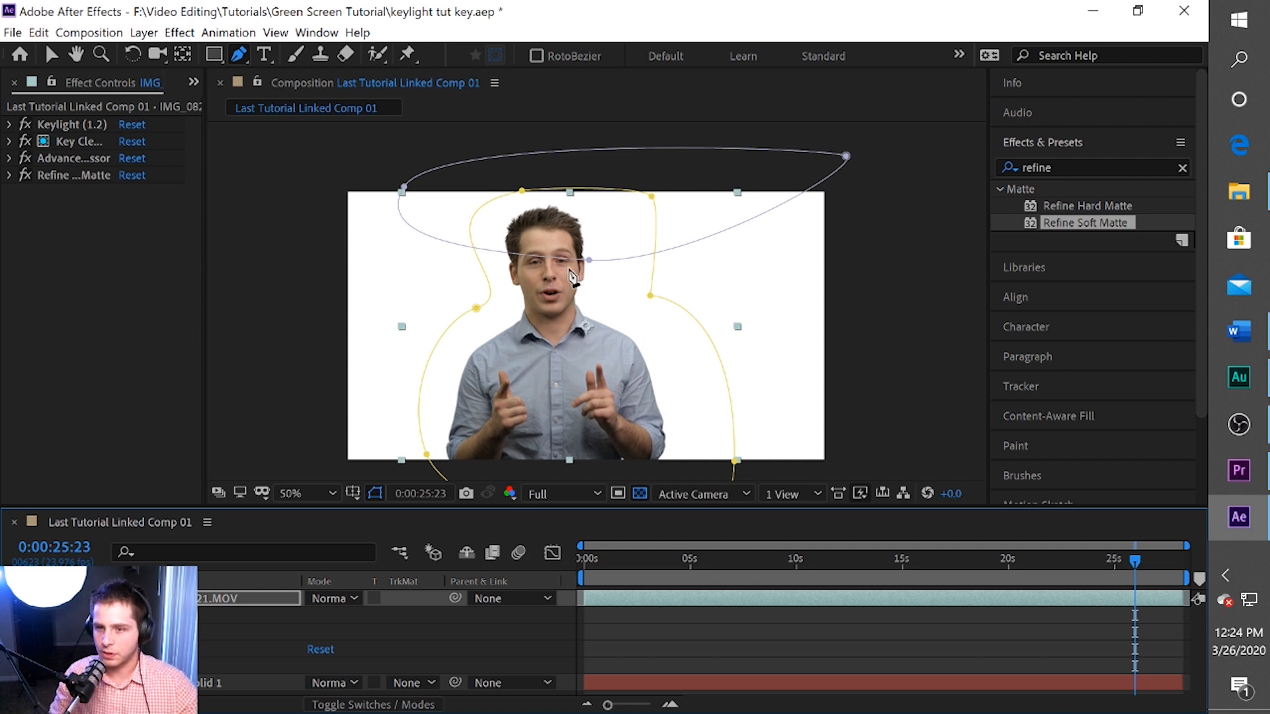
# Hide the mask outlines in the composition viewer and inspect the face and ear at 400%.
pyautogui.scroll(2, 559, 281)
pyautogui.press('h')
pyautogui.press('g')
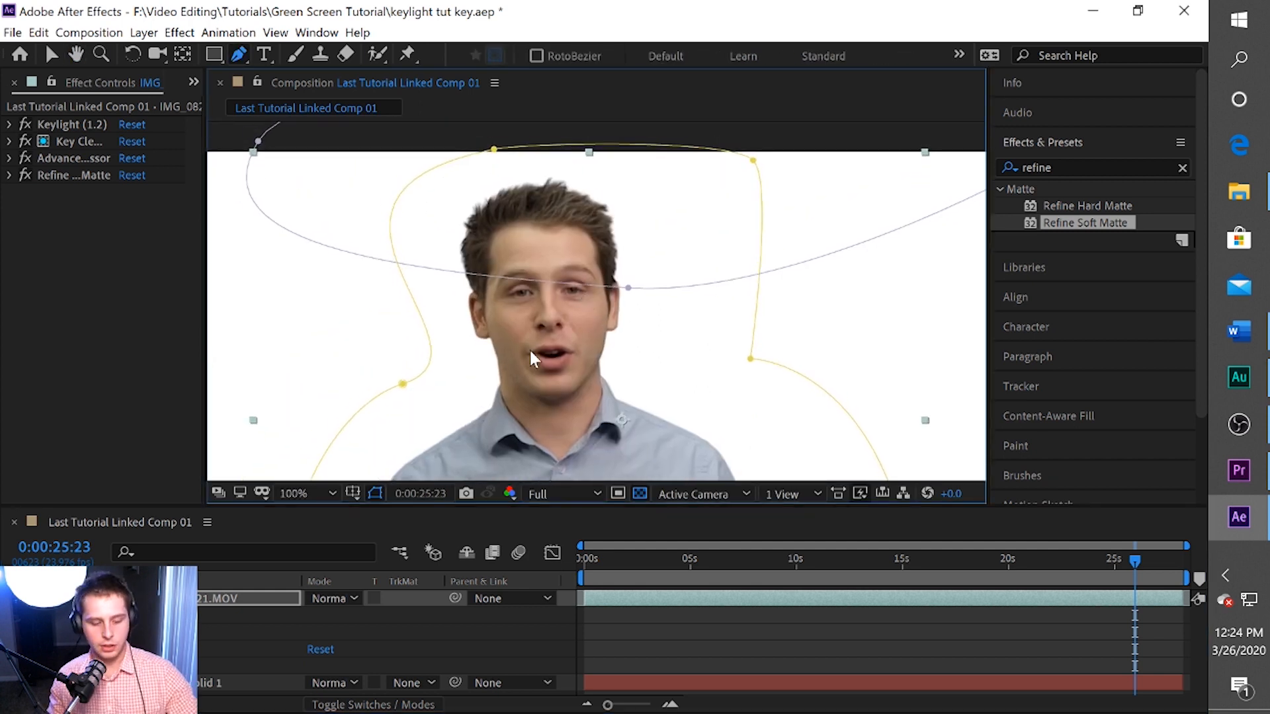
pyautogui.hotkey('ctrl', 'shift', 'h')
pyautogui.scroll(4, 573, 311)
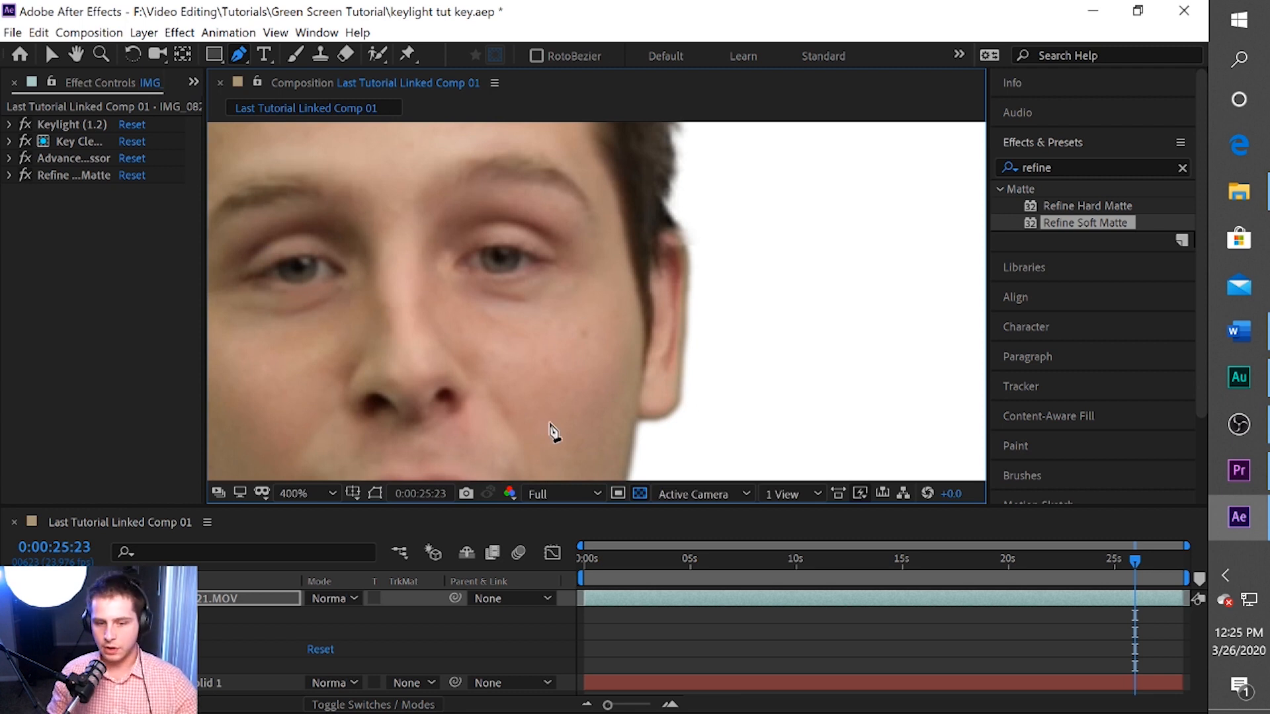
# Expand the footage's masks and set Mask 2's feather to 71 pixels.
pyautogui.click(99, 615)
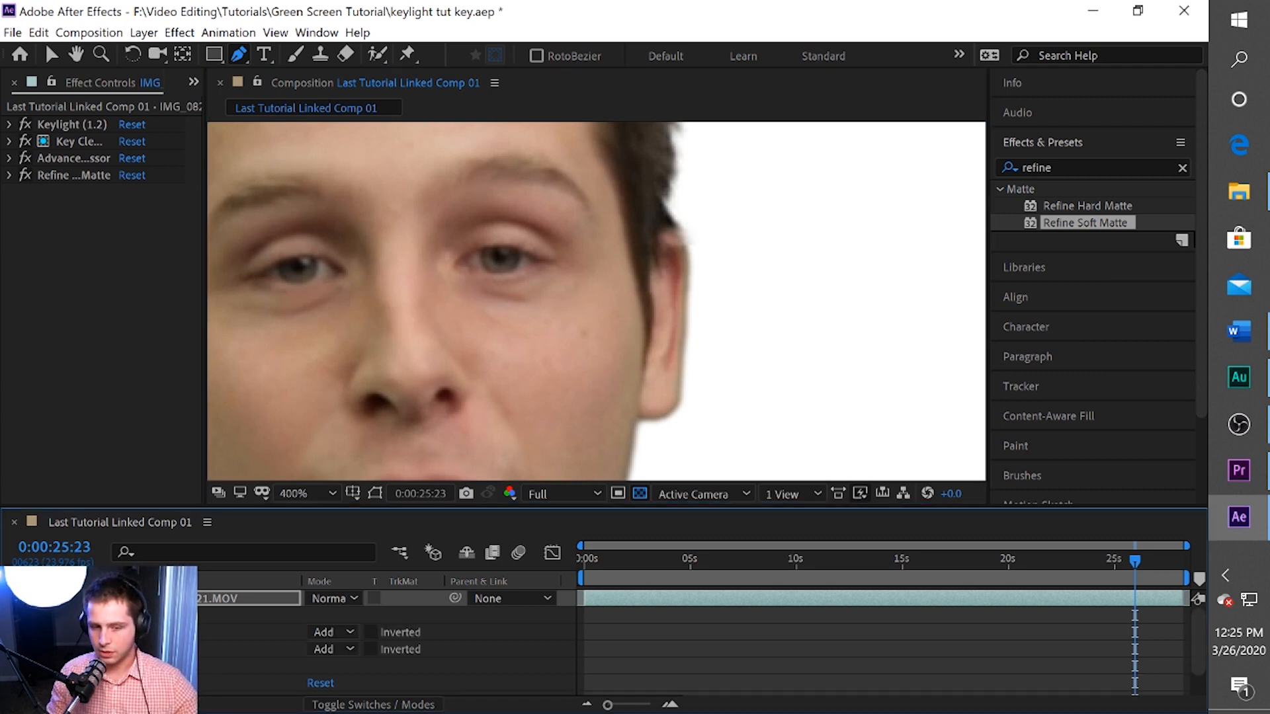
pyautogui.click(112, 649)
pyautogui.scroll(-3, 201, 656)
pyautogui.scroll(2, 260, 626)
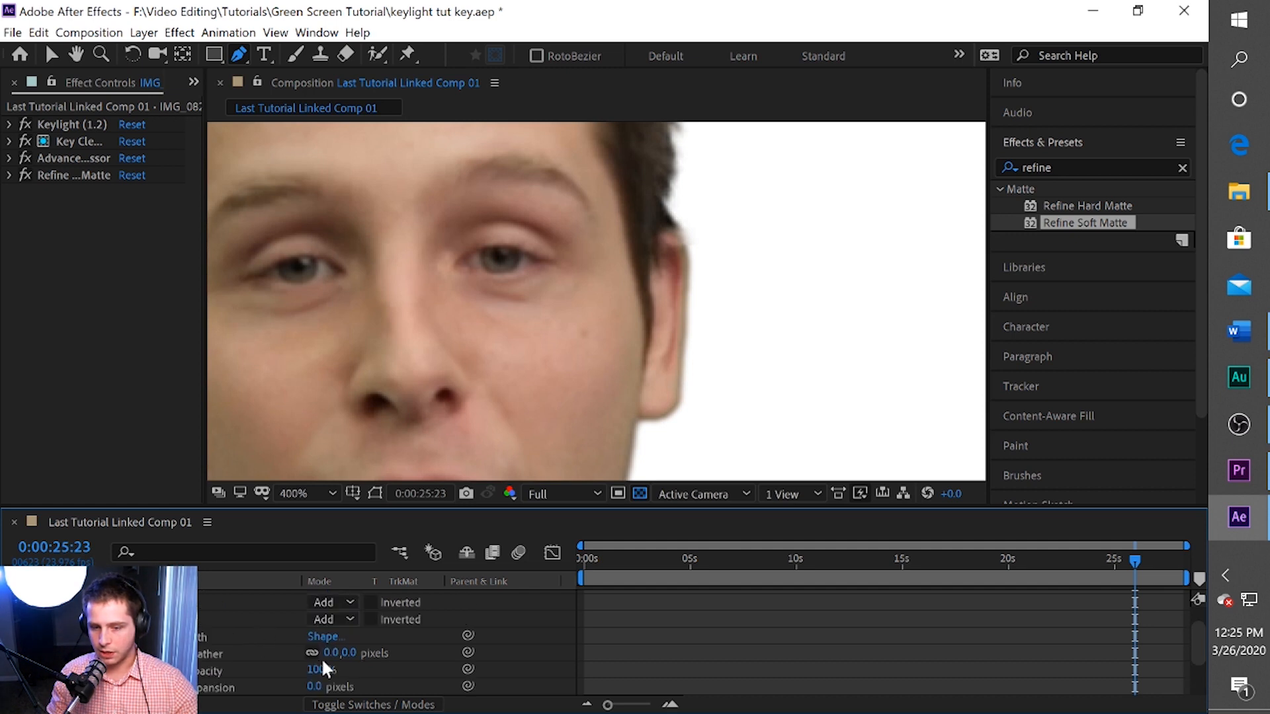
pyautogui.moveTo(330, 653); pyautogui.dragTo(341, 659)
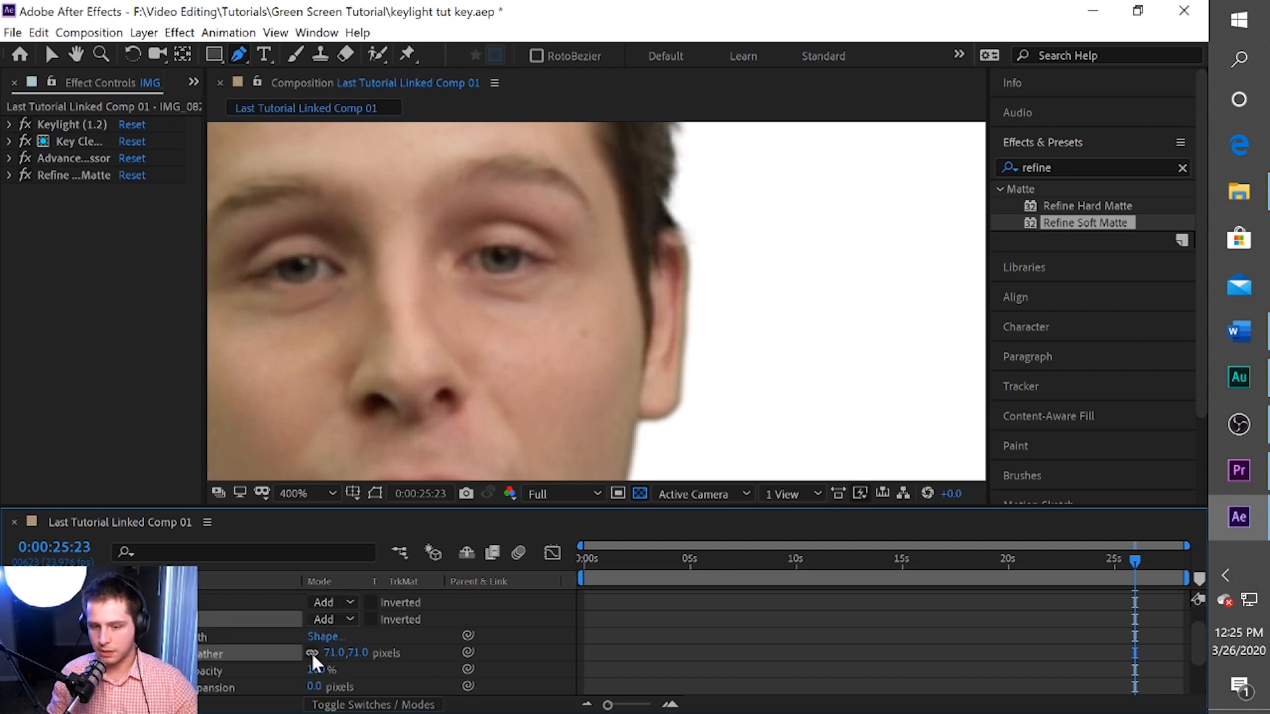
# Check the head's edges, expand the Keylight settings, and set the Screen Matte's Screen Shrink/Grow to -0.6.
pyautogui.scroll(-4, 728, 308)
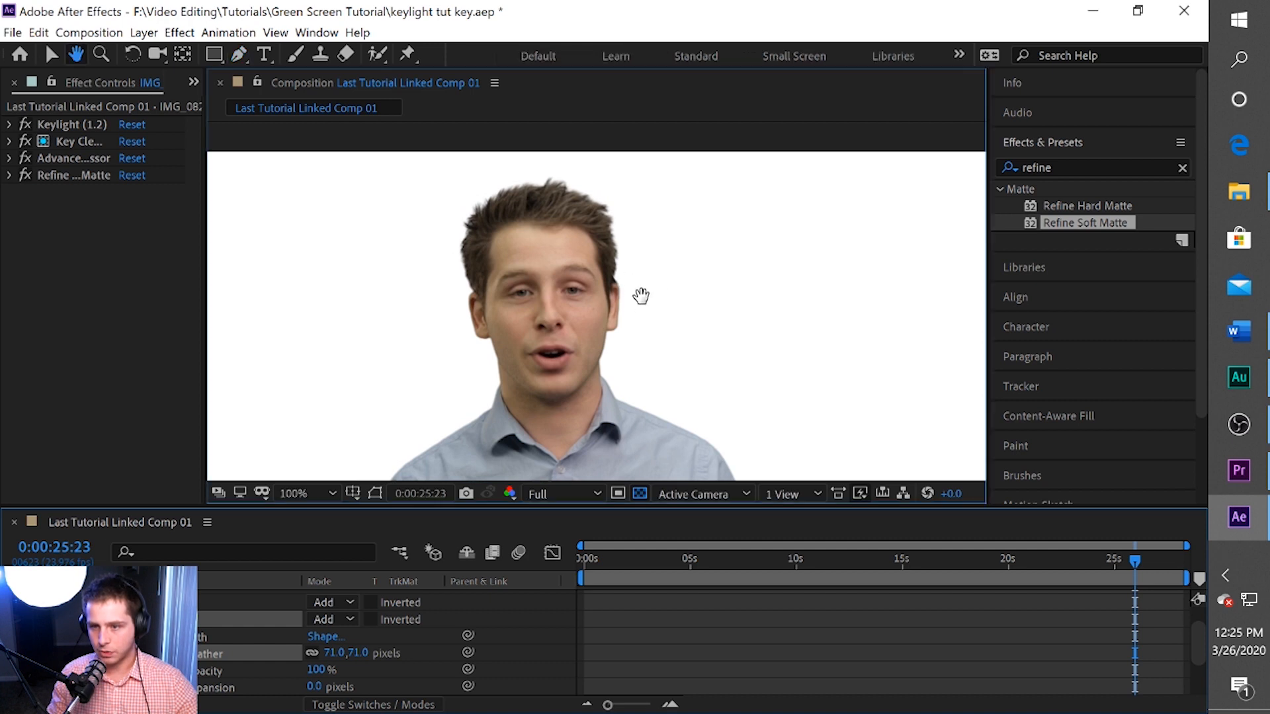
pyautogui.moveTo(640, 301); pyautogui.dragTo(635, 269)
pyautogui.scroll(2, 597, 286)
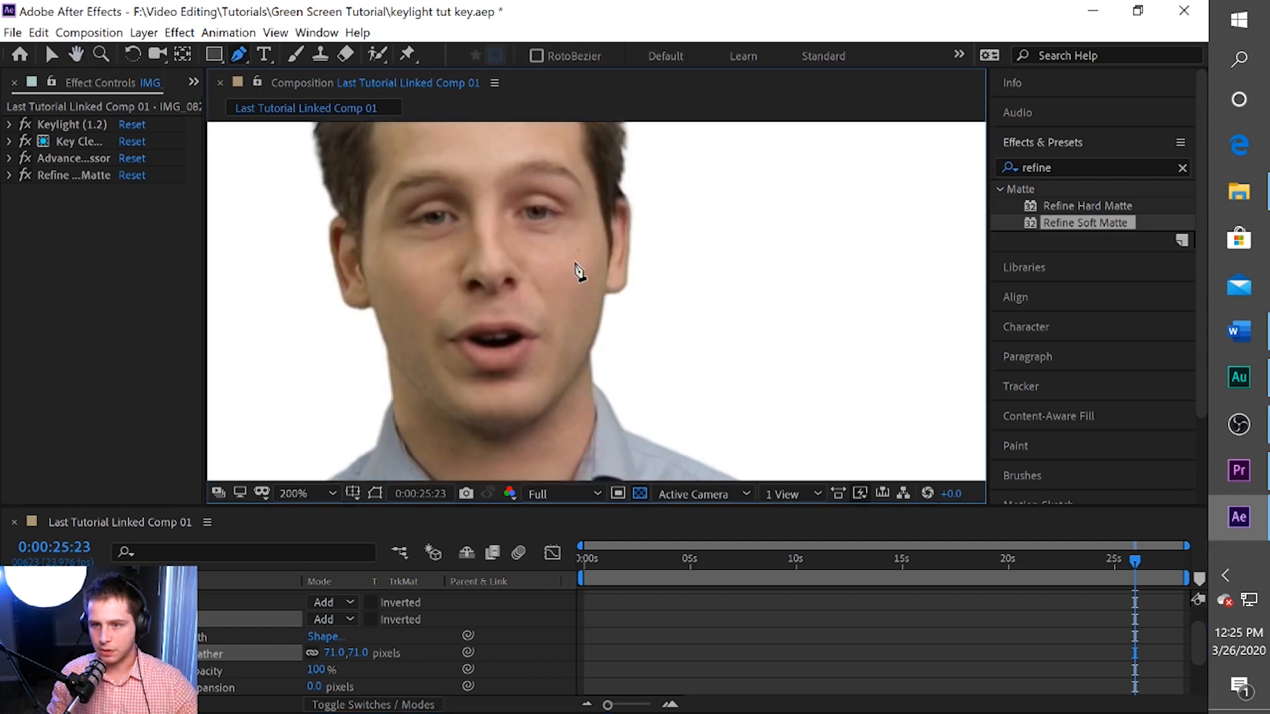
pyautogui.click(10, 125)
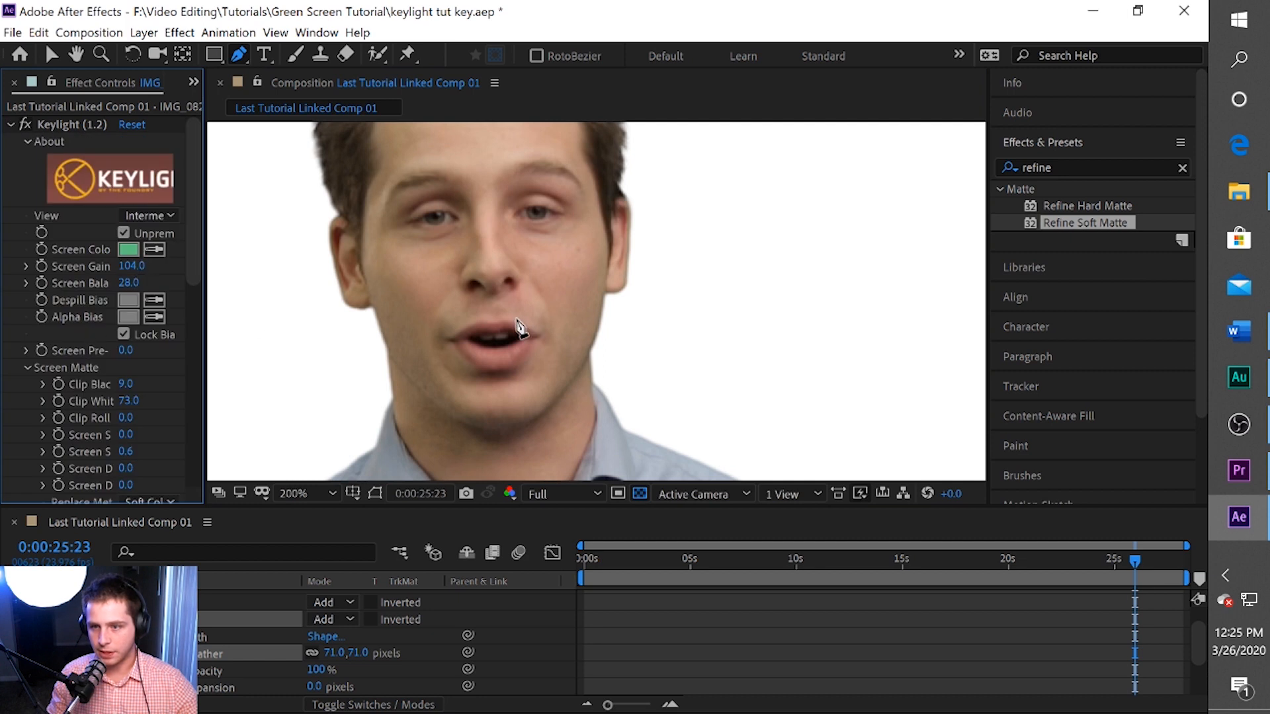
pyautogui.scroll(-3, 124, 374)
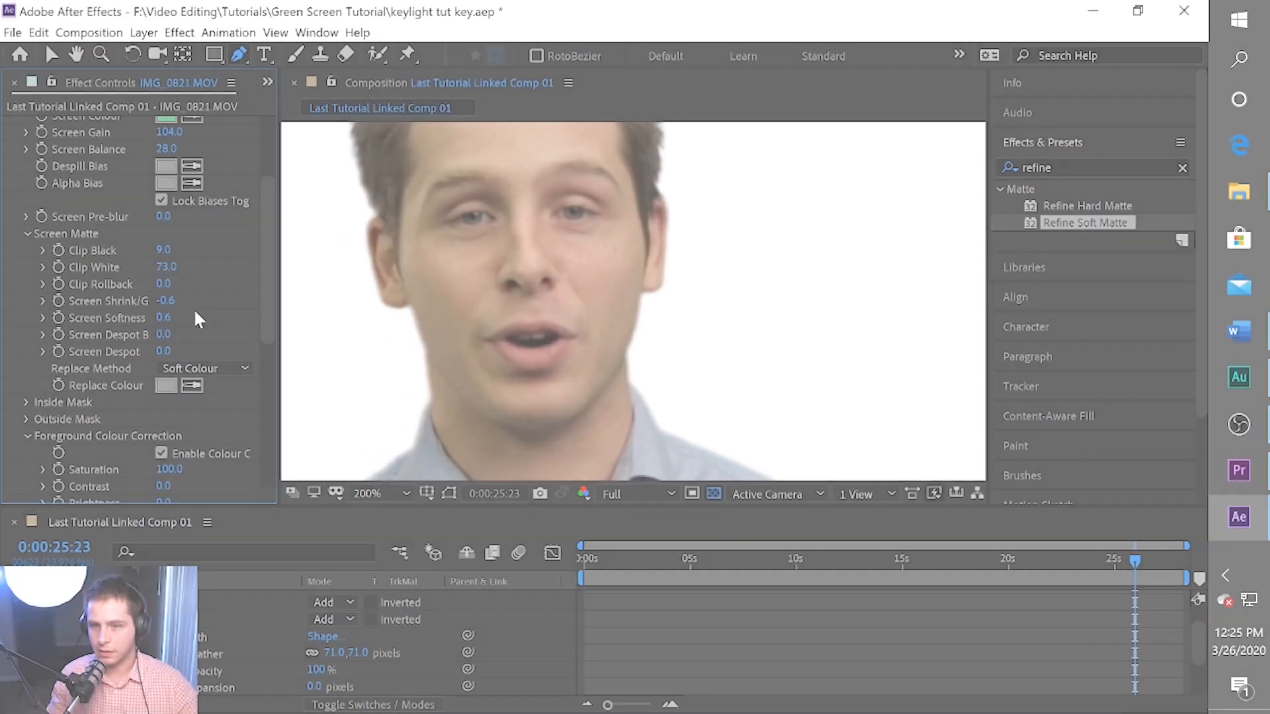
# Set Keylight's Screen Shrink/Grow to -0.9 and check the keyed figure against the white background.
pyautogui.moveTo(194, 308); pyautogui.dragTo(170, 307)
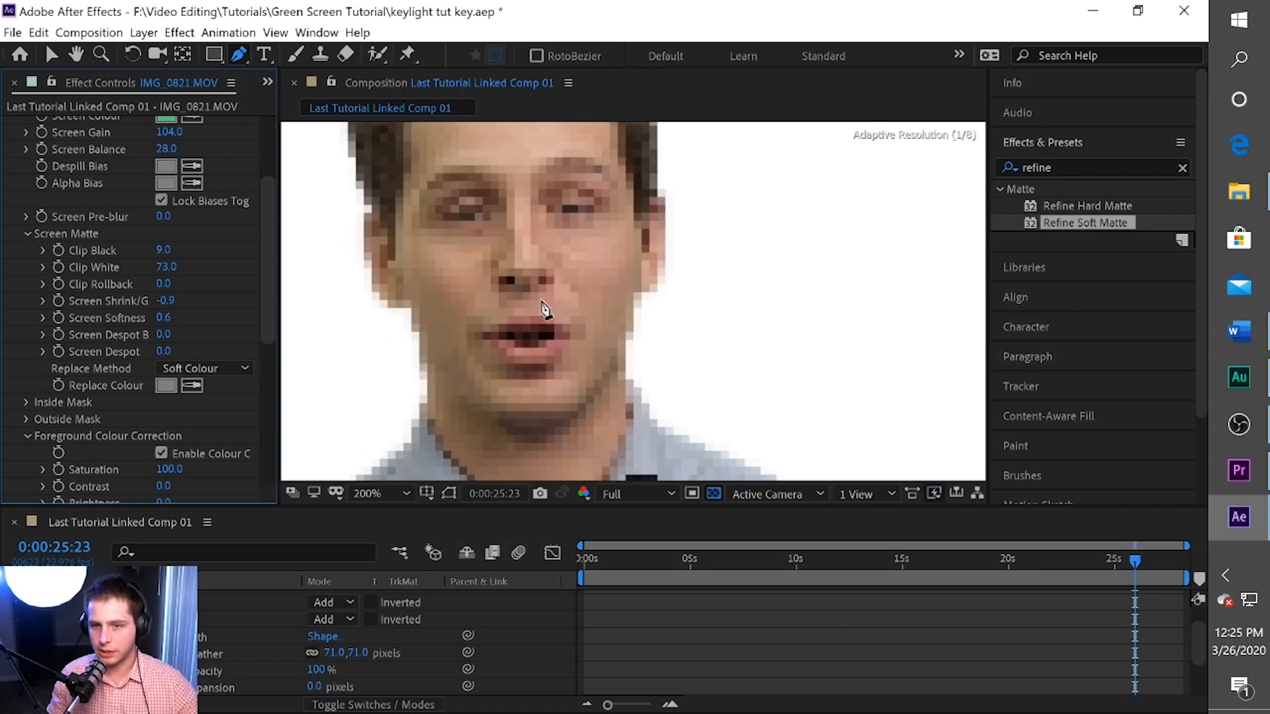
pyautogui.scroll(-2, 726, 306)
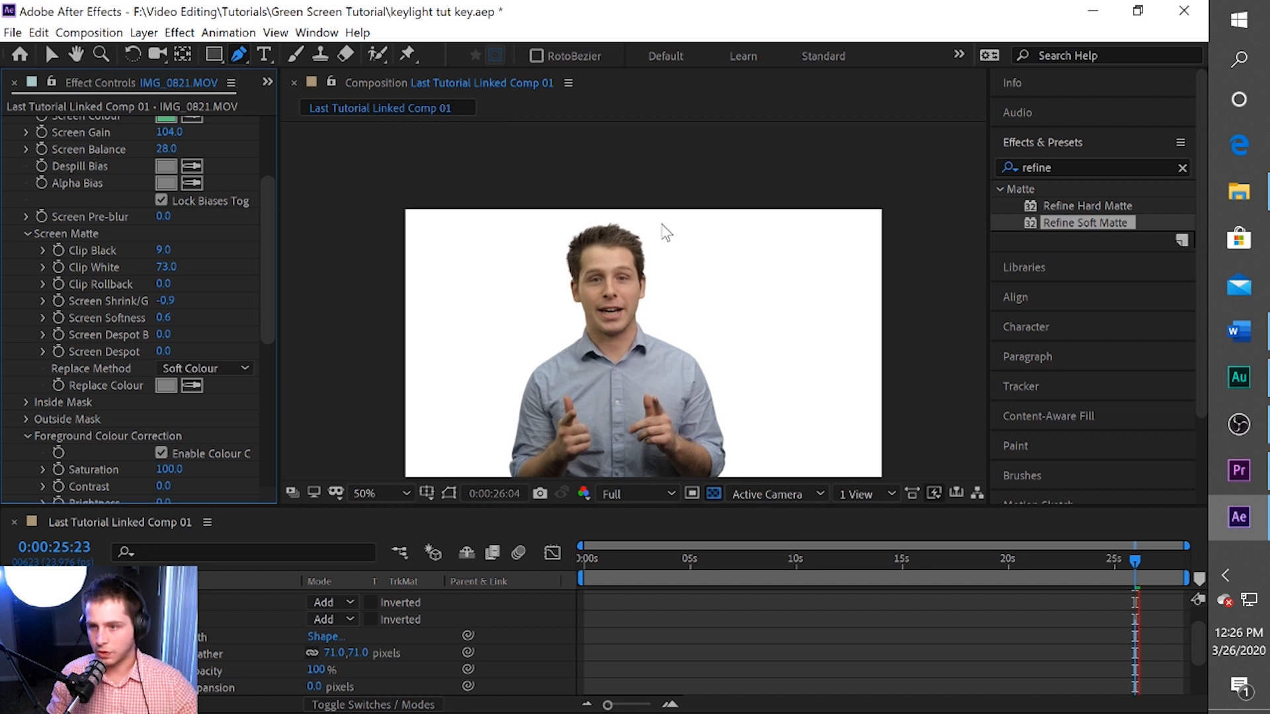
# Display the composition's alpha channel, hide the white solid layer, and inspect the matte's edges up to 800%.
pyautogui.click(585, 494)
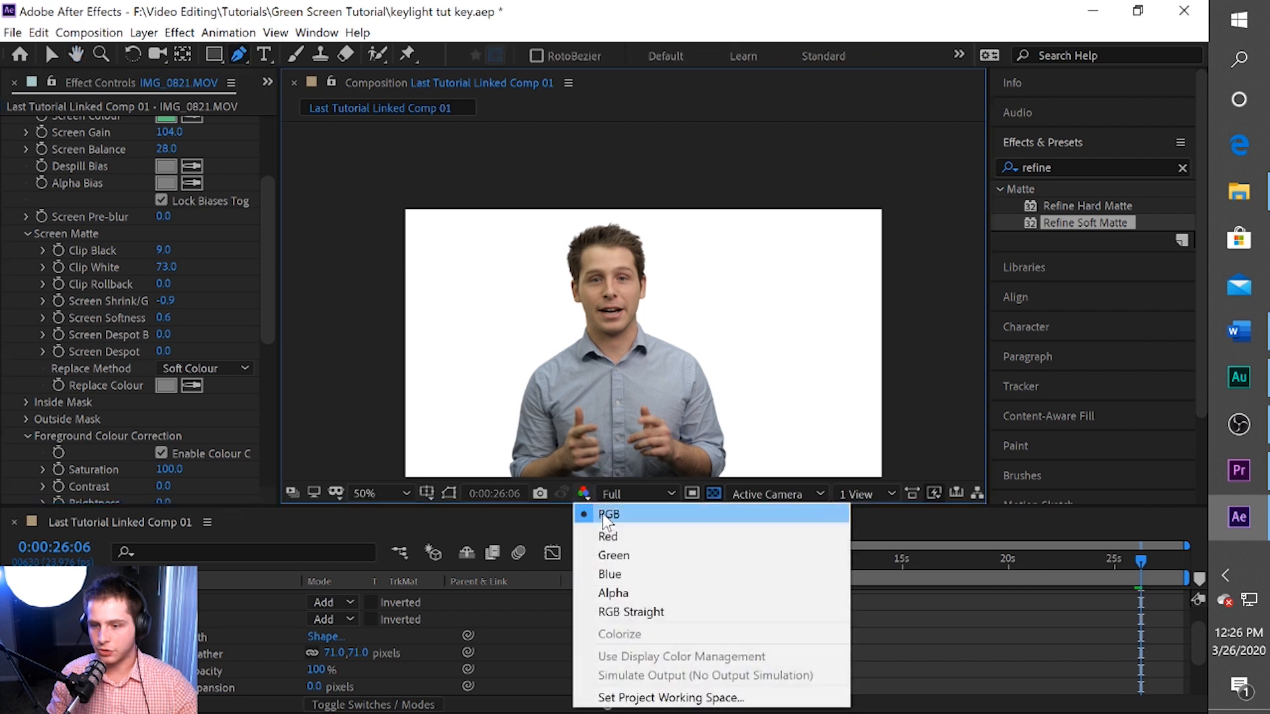
pyautogui.click(605, 592)
pyautogui.scroll(1, 424, 641)
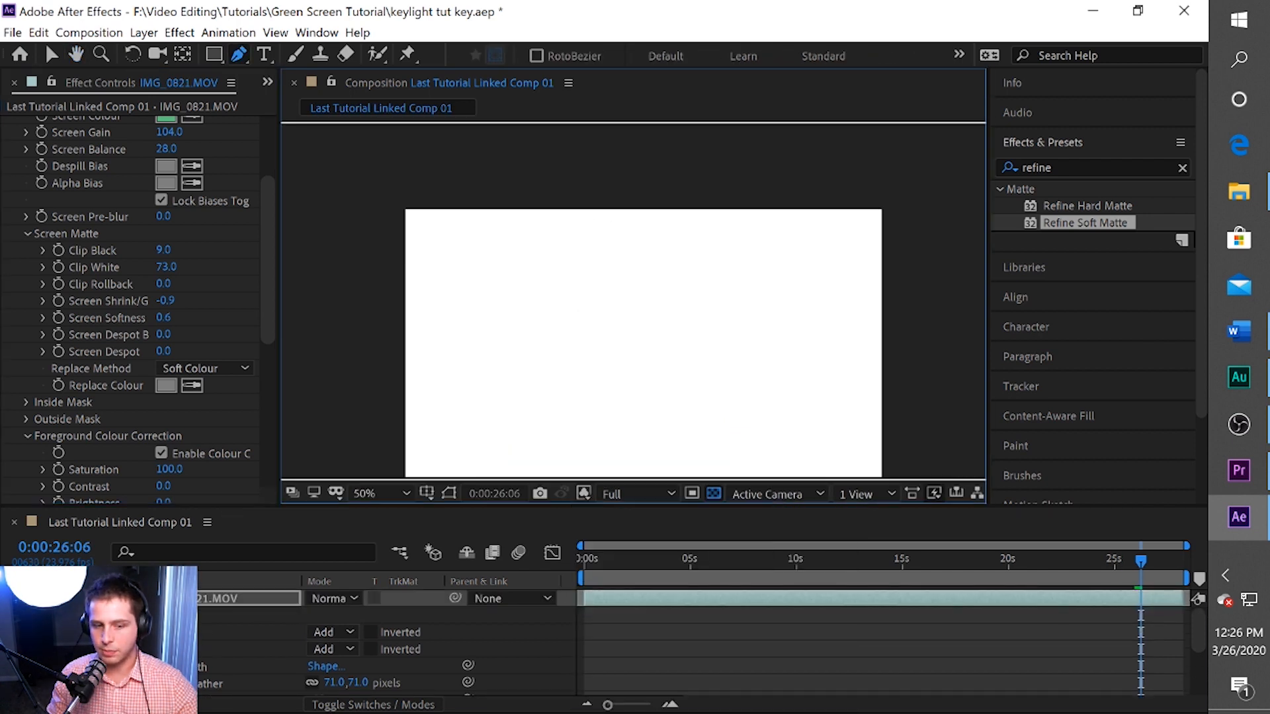
pyautogui.click(74, 599)
pyautogui.click(10, 615)
pyautogui.scroll(2, 640, 363)
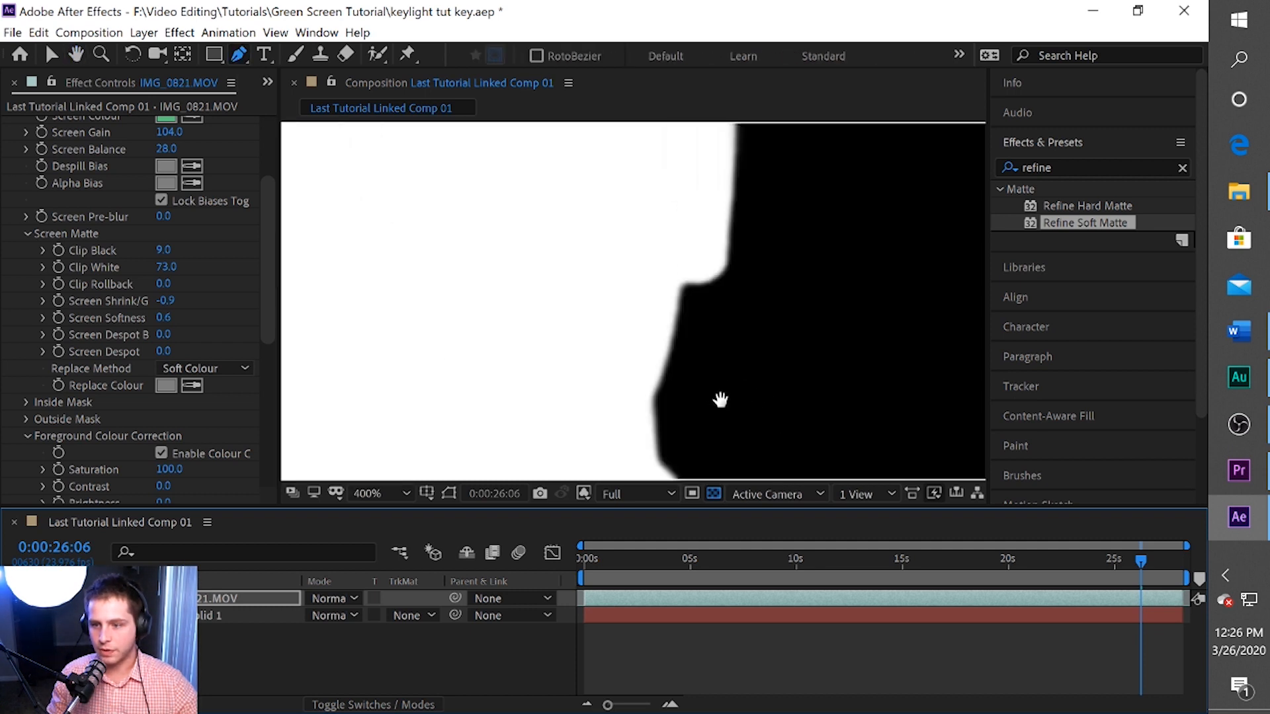
pyautogui.scroll(2, 717, 400)
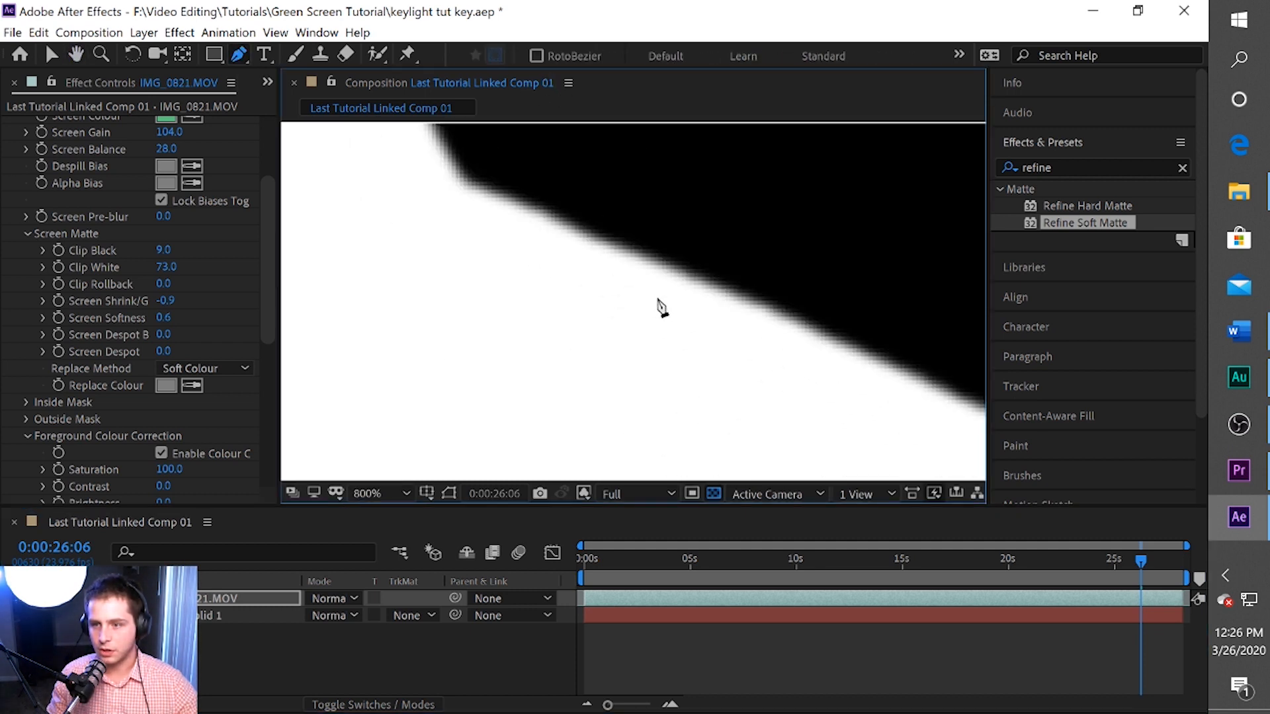
pyautogui.scroll(-10, 659, 306)
# Collapse the Keylight effect's settings and the footage layer's properties in the timeline.
pyautogui.scroll(3, 54, 215)
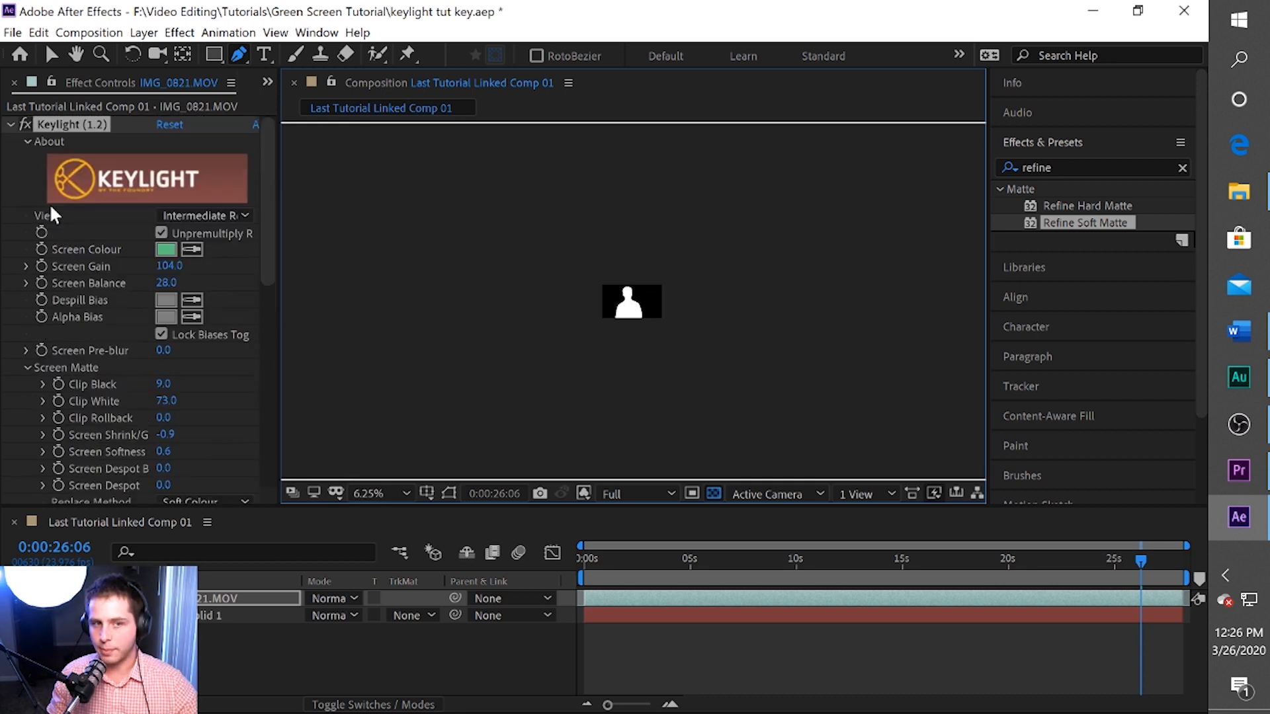
pyautogui.click(11, 124)
pyautogui.click(45, 142)
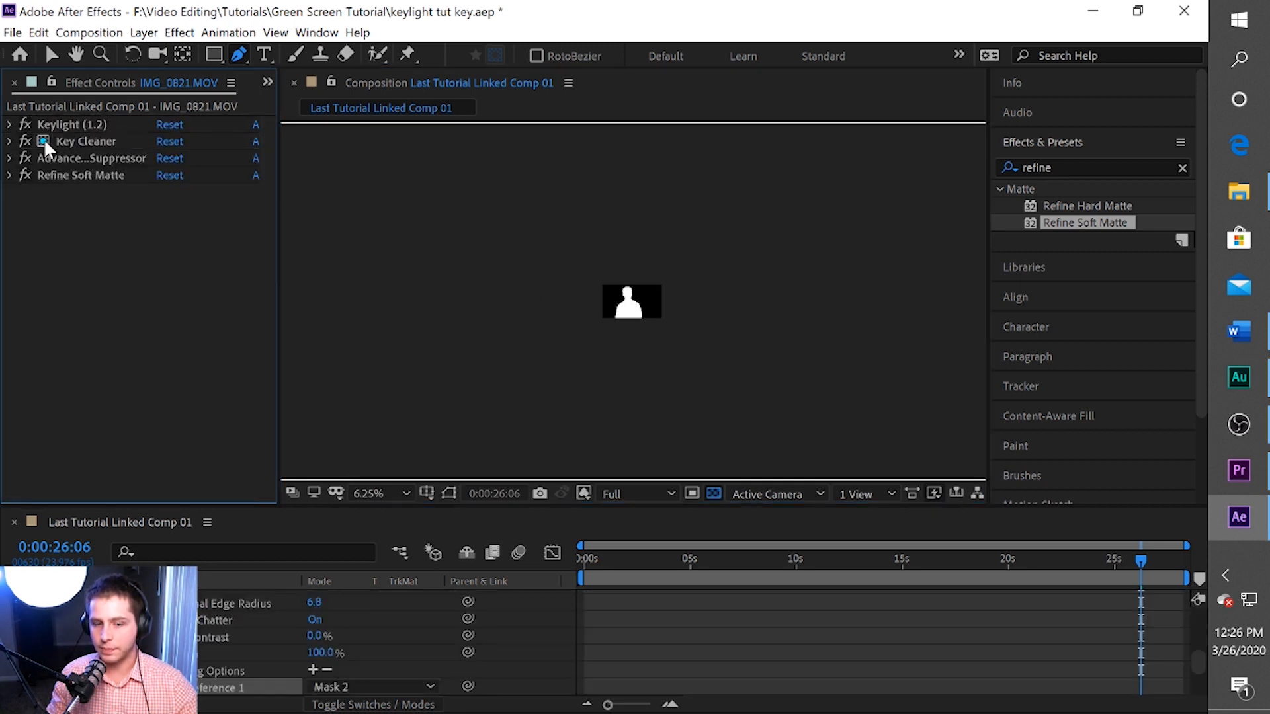
pyautogui.scroll(7, 384, 641)
pyautogui.click(84, 599)
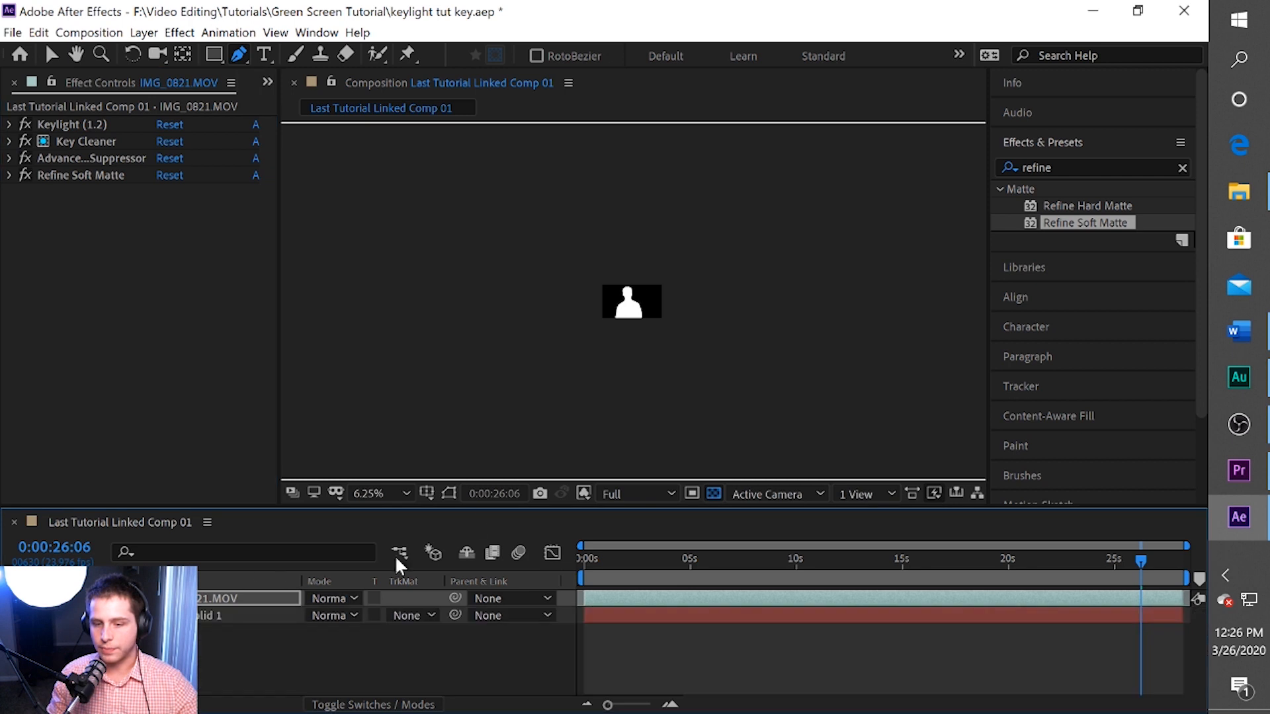
# Return the composition viewer to RGB and view the keyed figure over transparency at 25%.
pyautogui.click(583, 493)
pyautogui.click(610, 517)
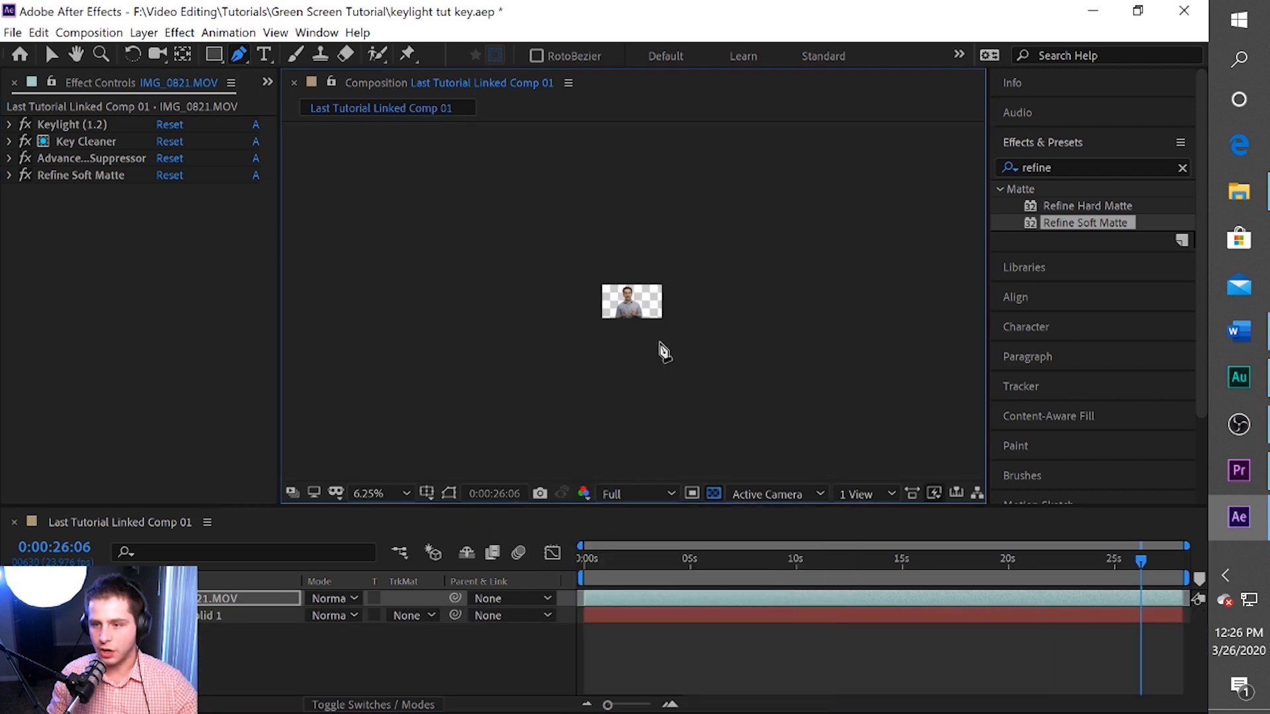
pyautogui.scroll(2, 661, 350)
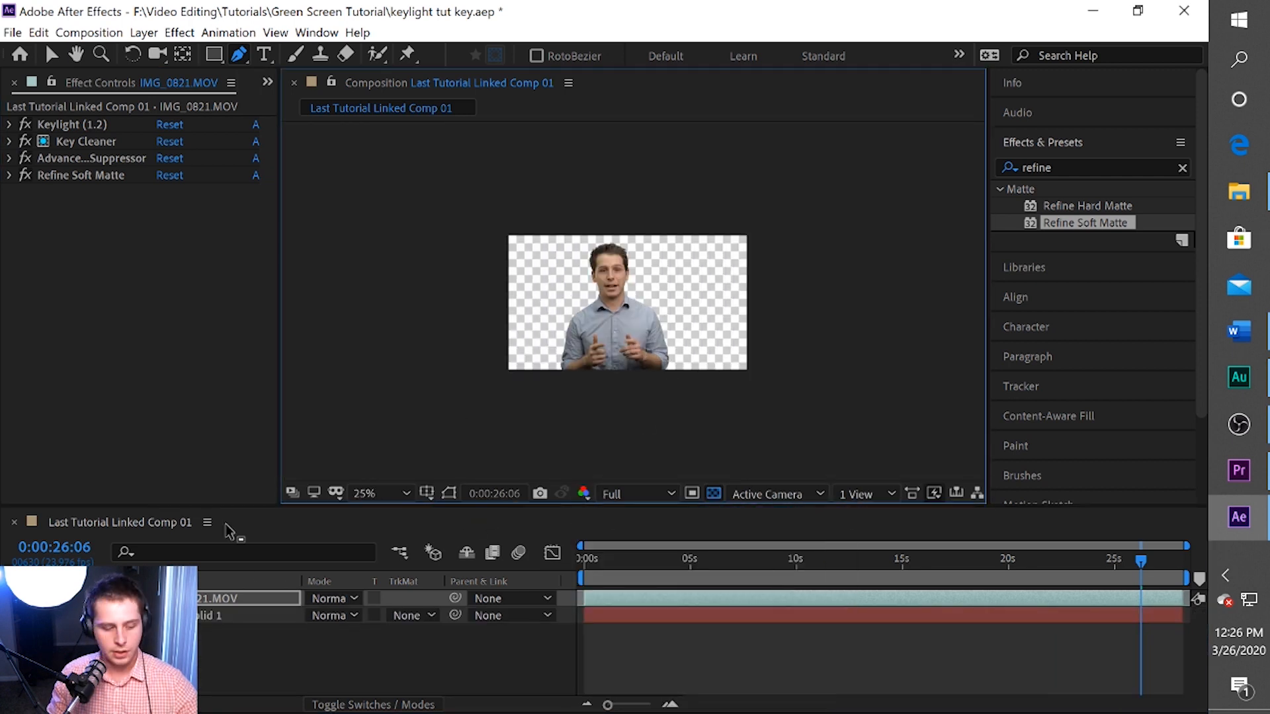
# Save the project, add the composition to the render queue, and send it to Adobe Media Encoder.
pyautogui.hotkey('ctrl', 's')
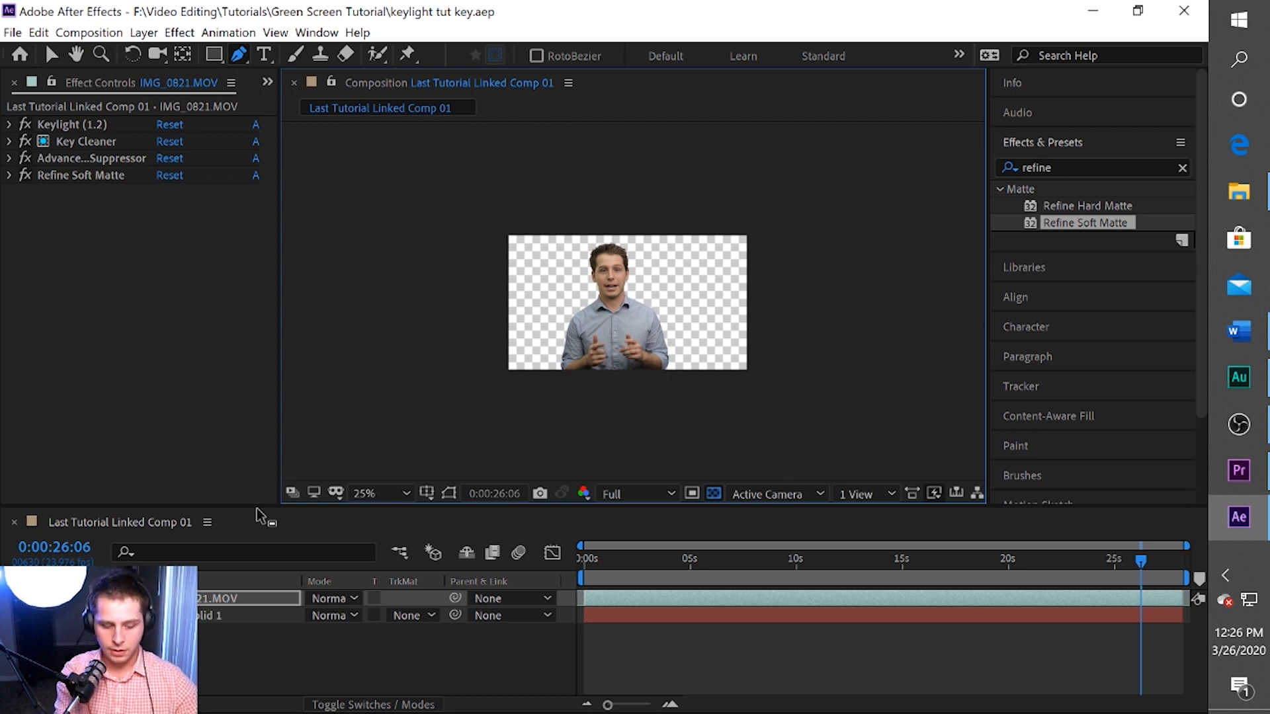
pyautogui.hotkey('ctrl', 'm')
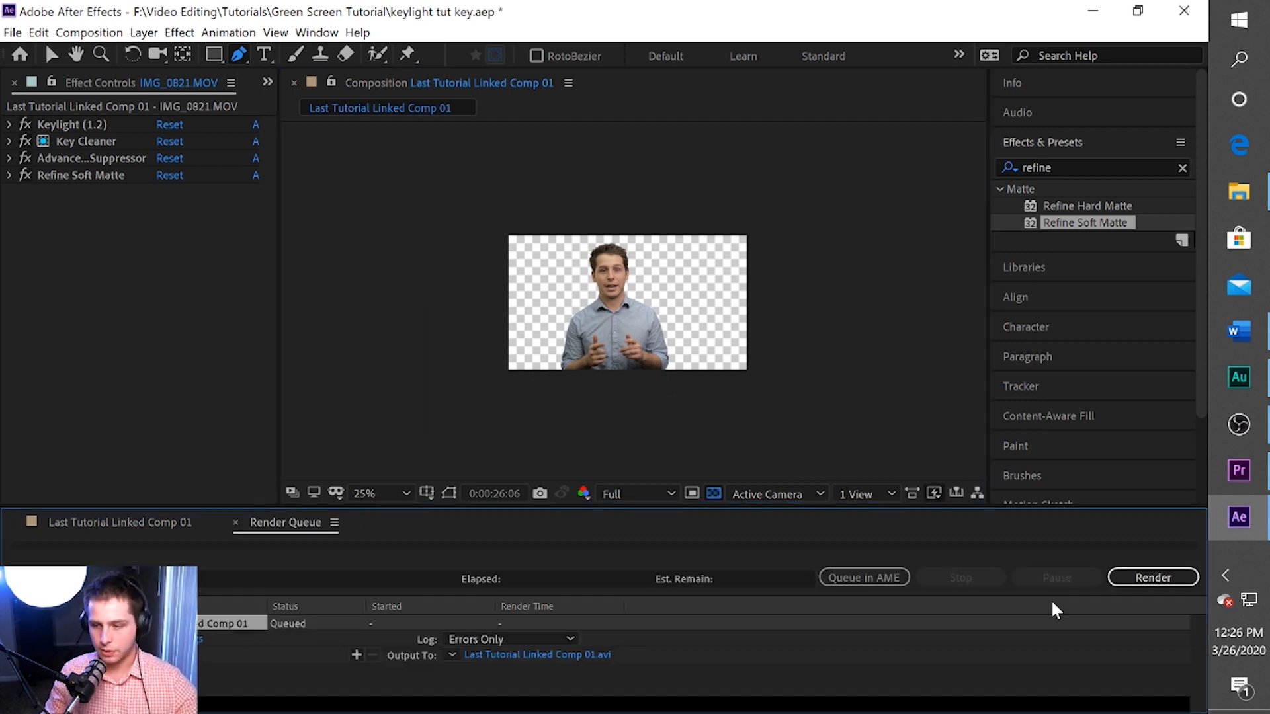
pyautogui.click(871, 575)
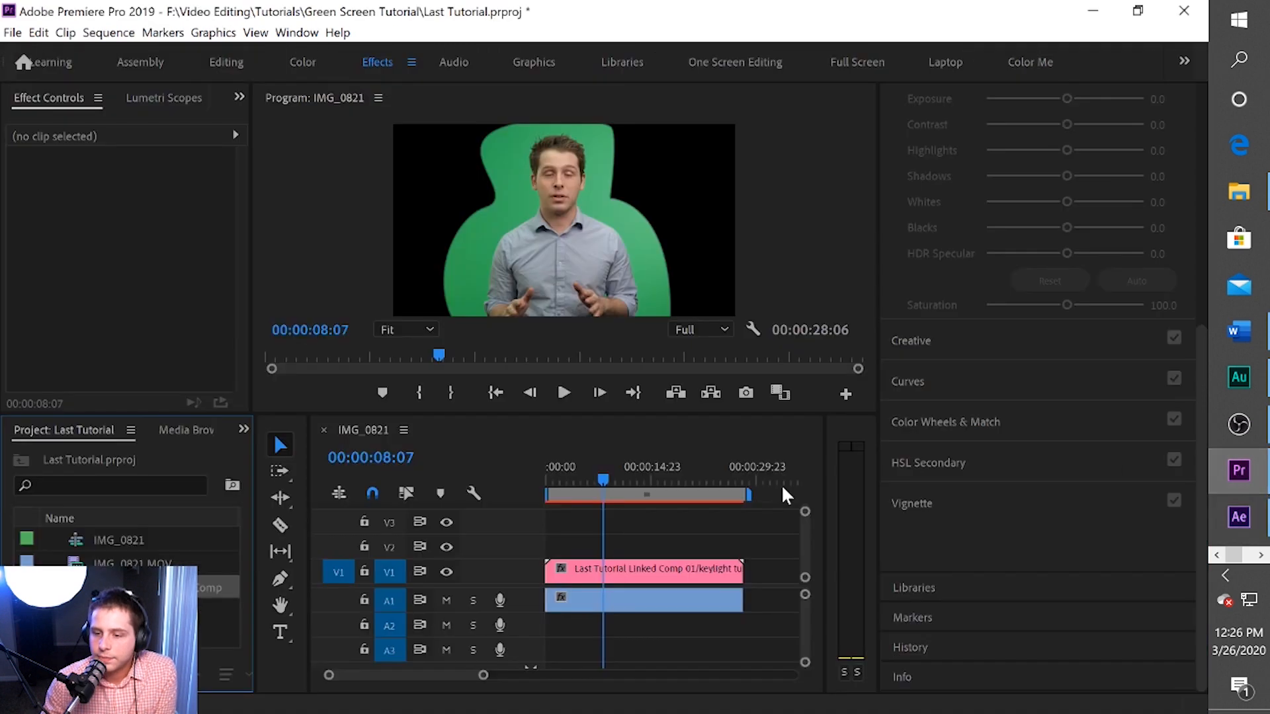
# In Adobe Media Encoder, open the export settings of the queued composition's QuickTime output.
pyautogui.click(667, 573)
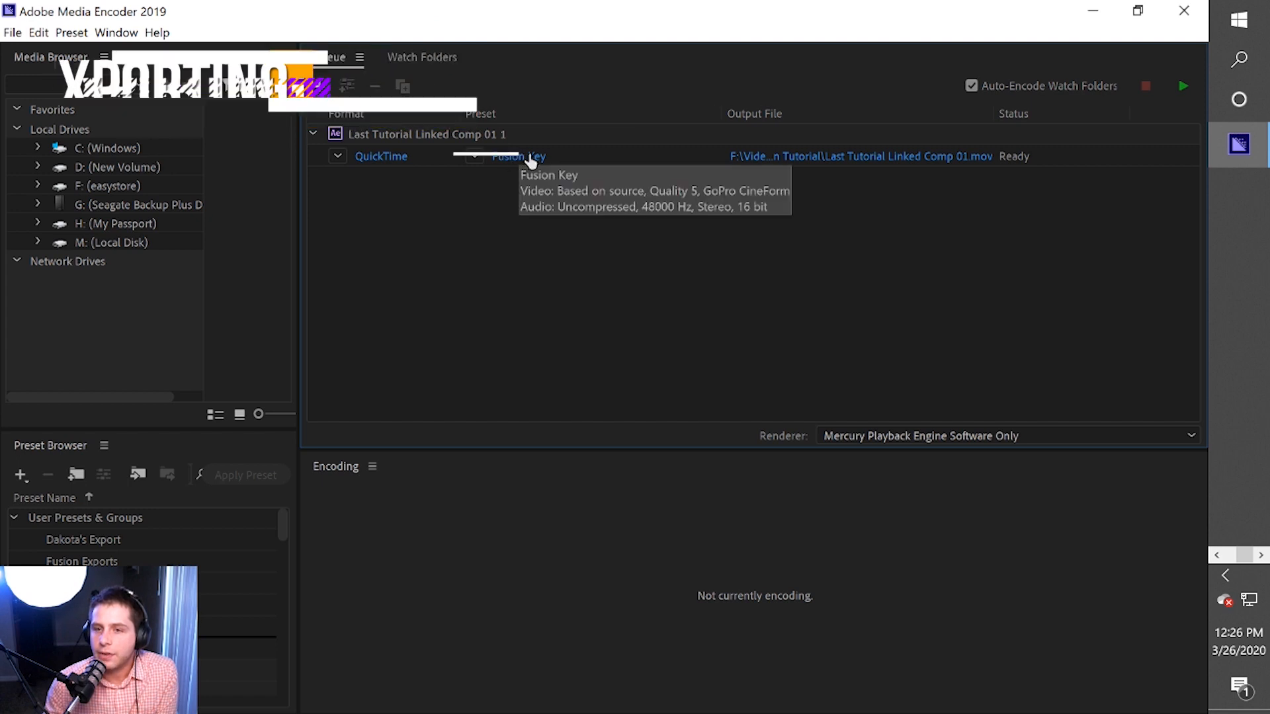
pyautogui.click(601, 157)
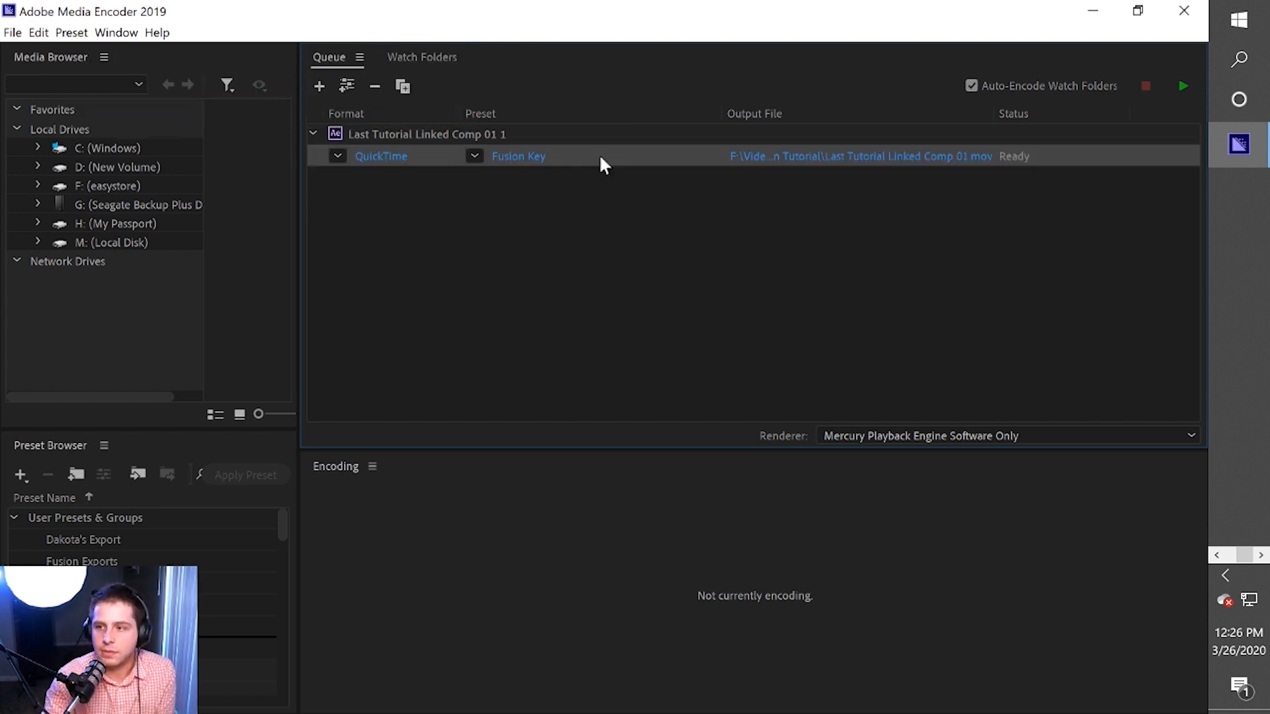
pyautogui.click(500, 157)
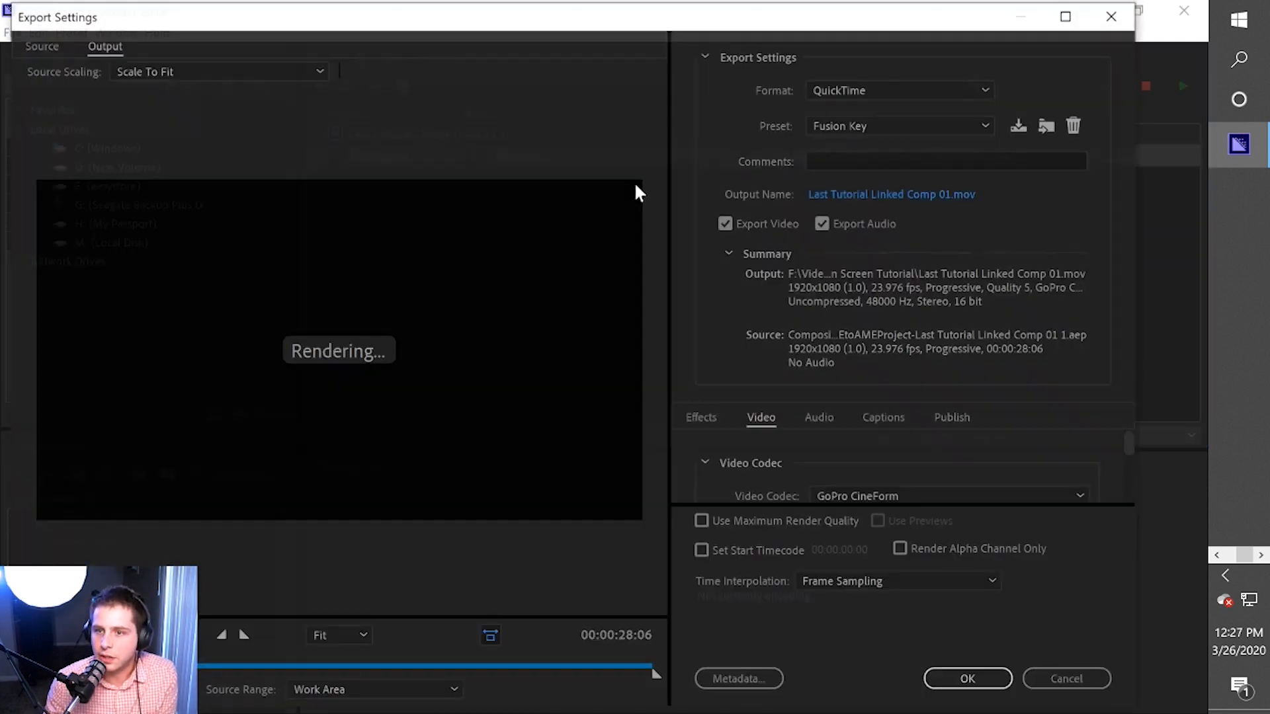
# Look through the QuickTime presets and change the export format to H.264.
pyautogui.click(870, 127)
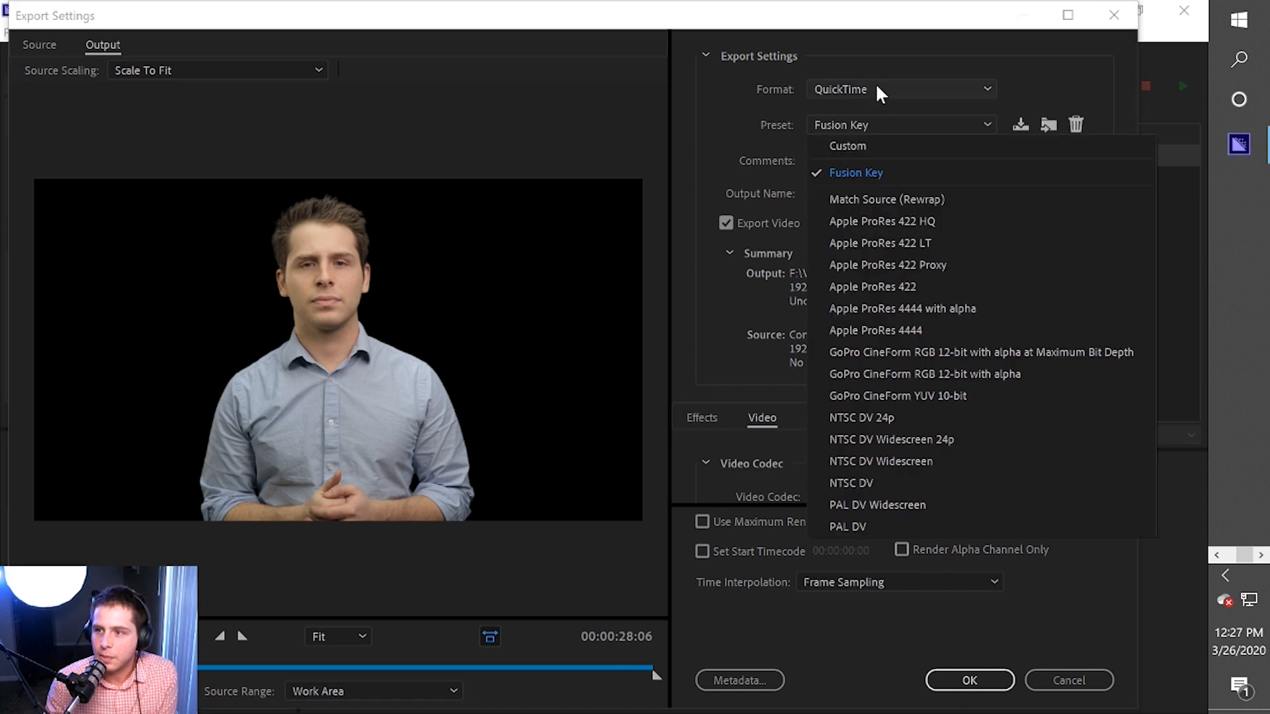
pyautogui.click(877, 88)
pyautogui.click(862, 293)
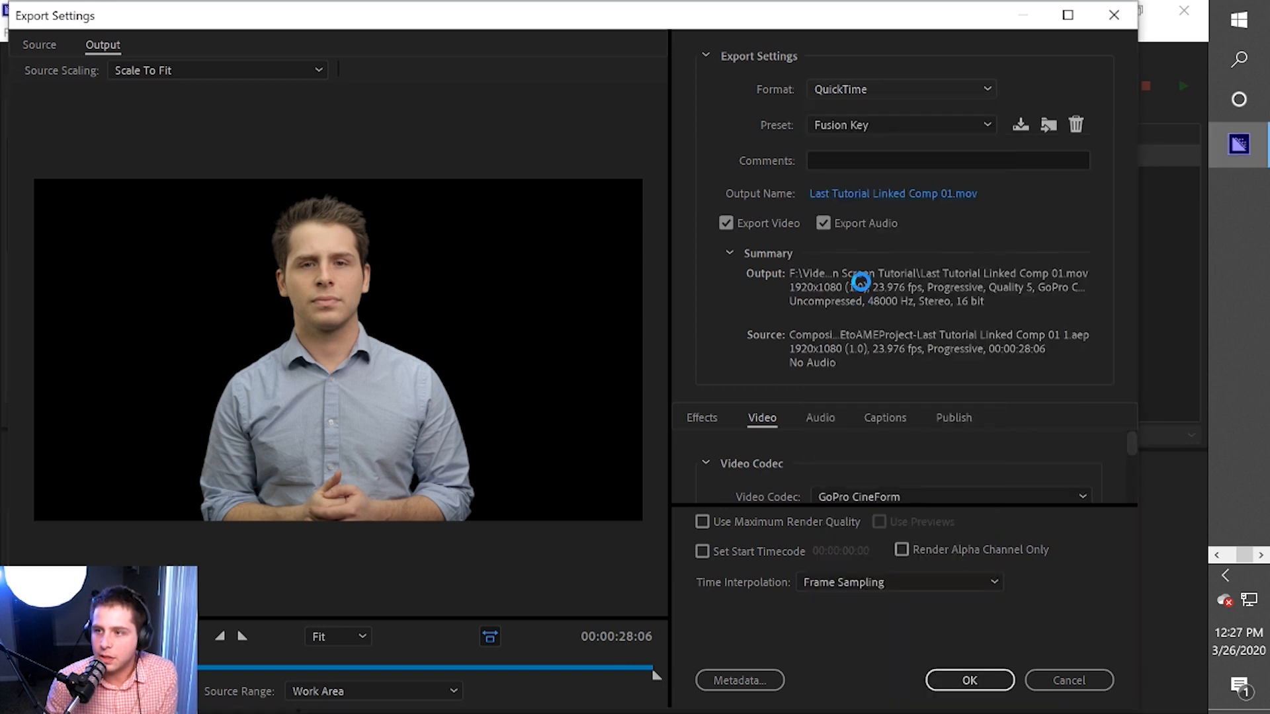
# Set the export format to QuickTime with the preset GoPro CineForm RGB 12-bit with alpha at Maximum Bit Depth.
pyautogui.click(840, 89)
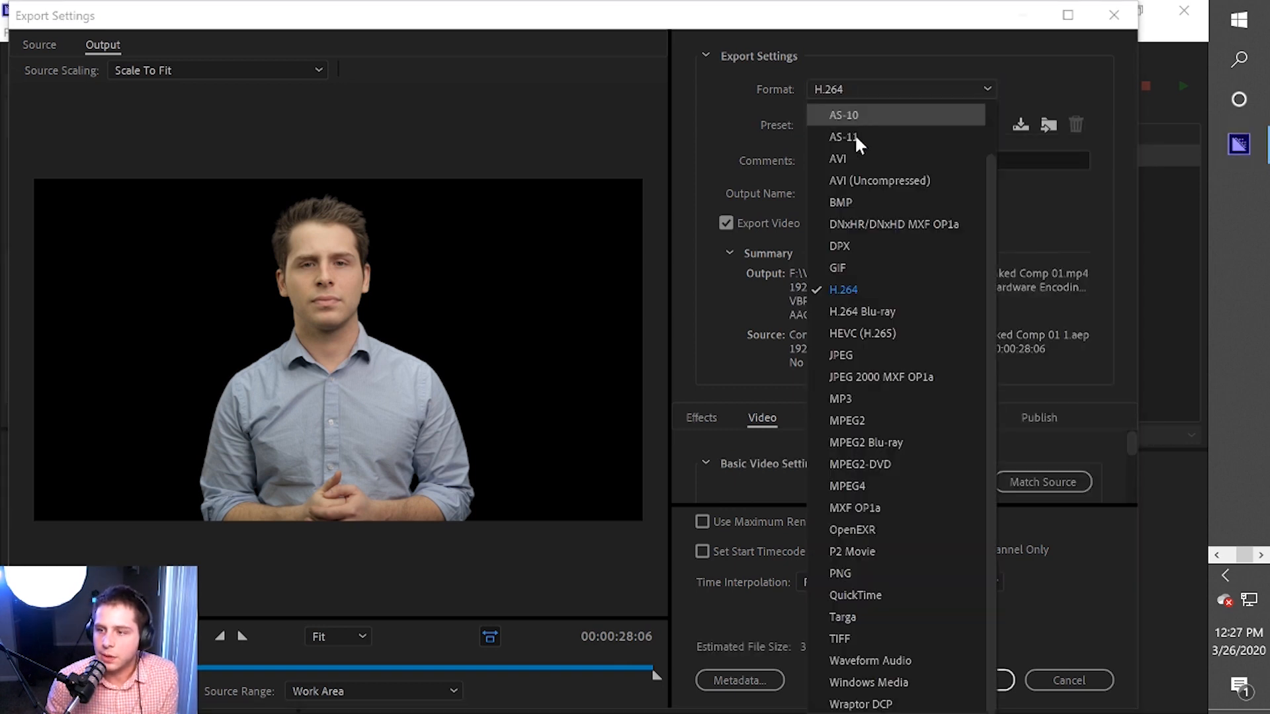
pyautogui.click(856, 595)
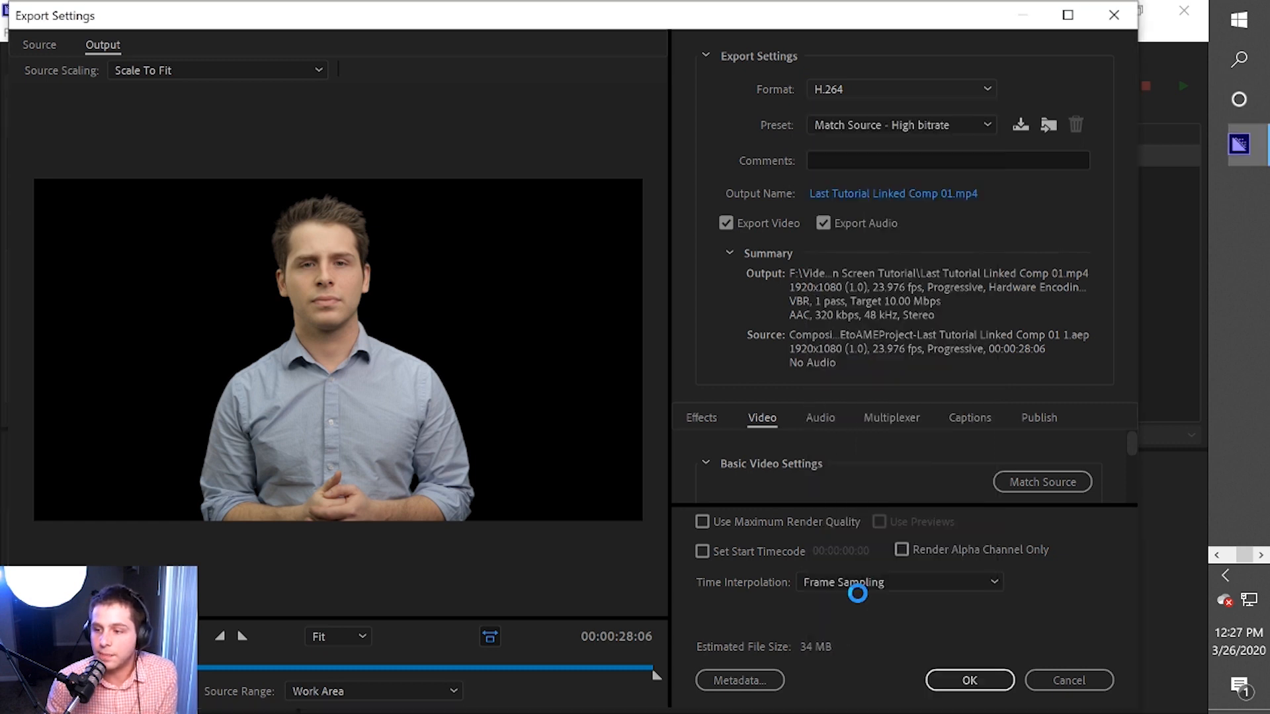
pyautogui.click(872, 125)
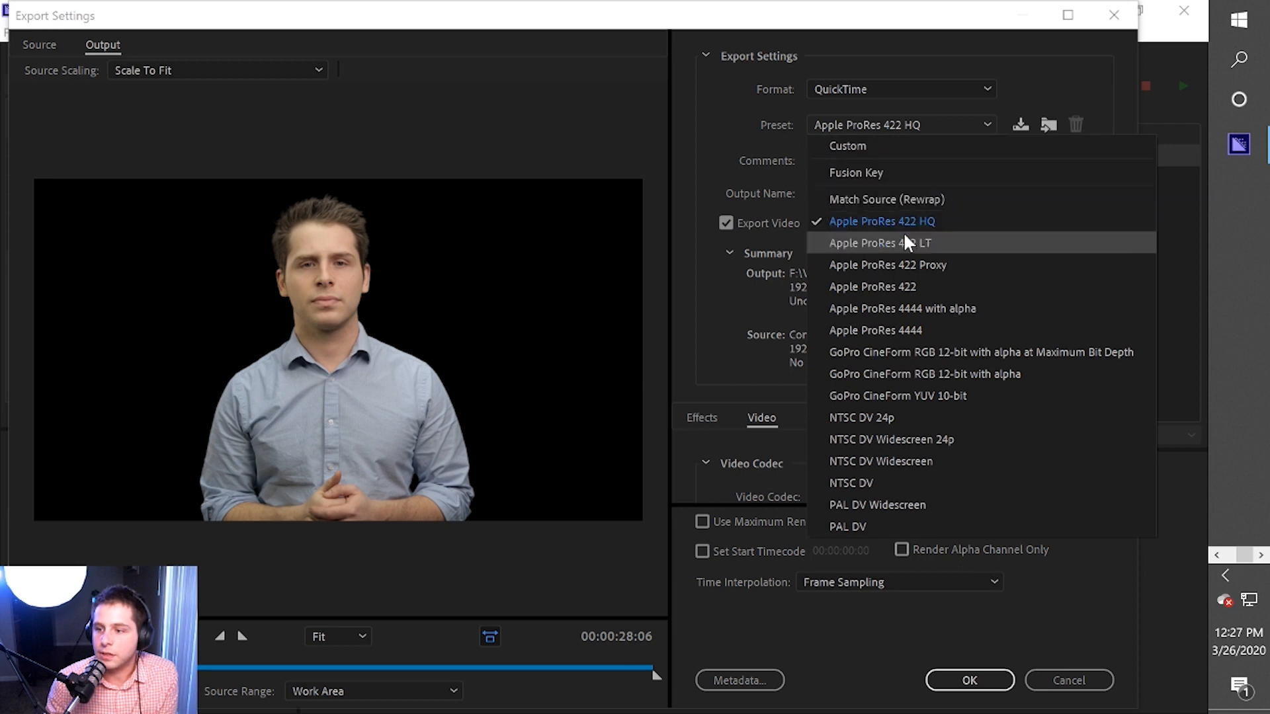
pyautogui.click(962, 347)
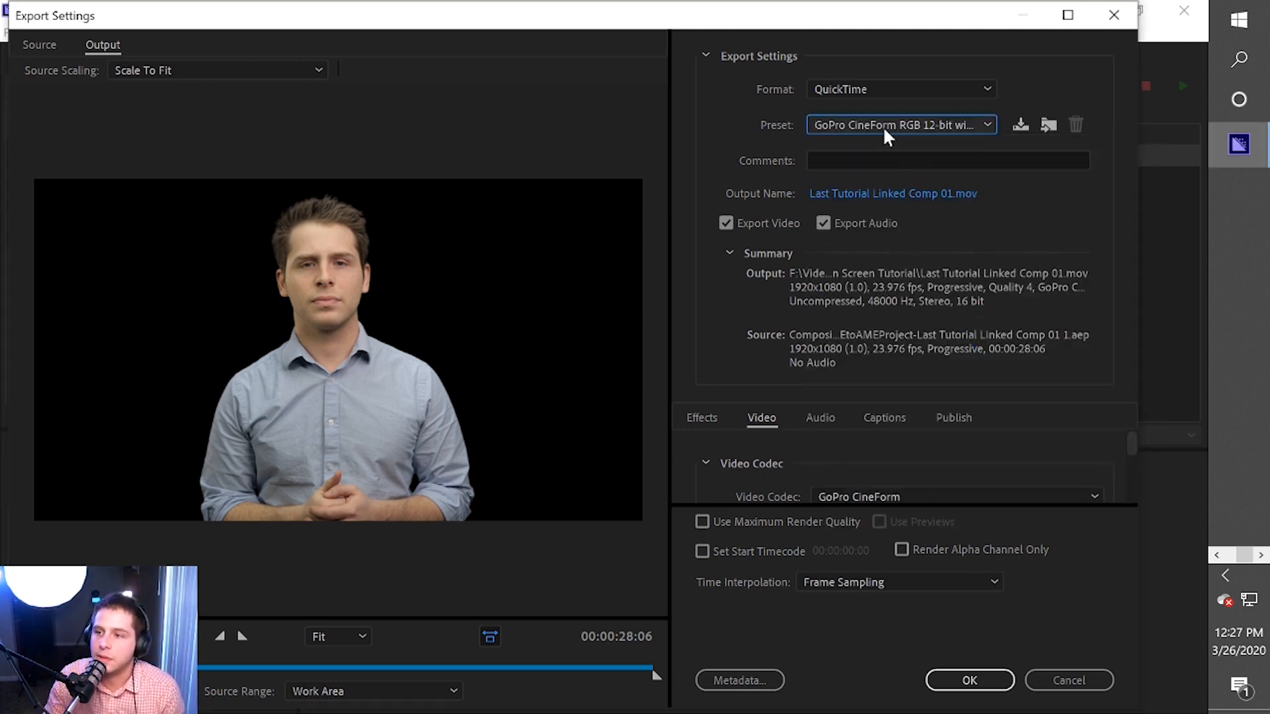
# Review the export's video codec choices and its maximum-depth and alpha depth settings.
pyautogui.scroll(-1, 823, 472)
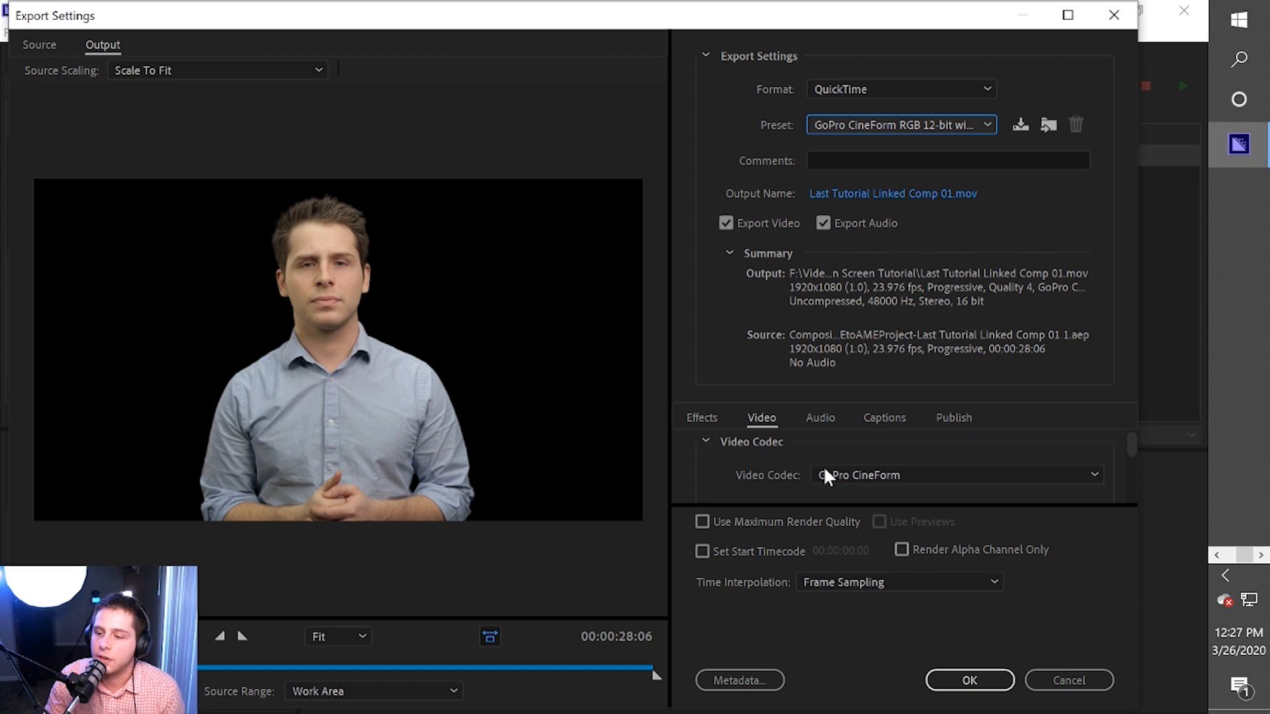
pyautogui.scroll(-1, 1129, 439)
pyautogui.scroll(2, 1130, 439)
pyautogui.click(1032, 490)
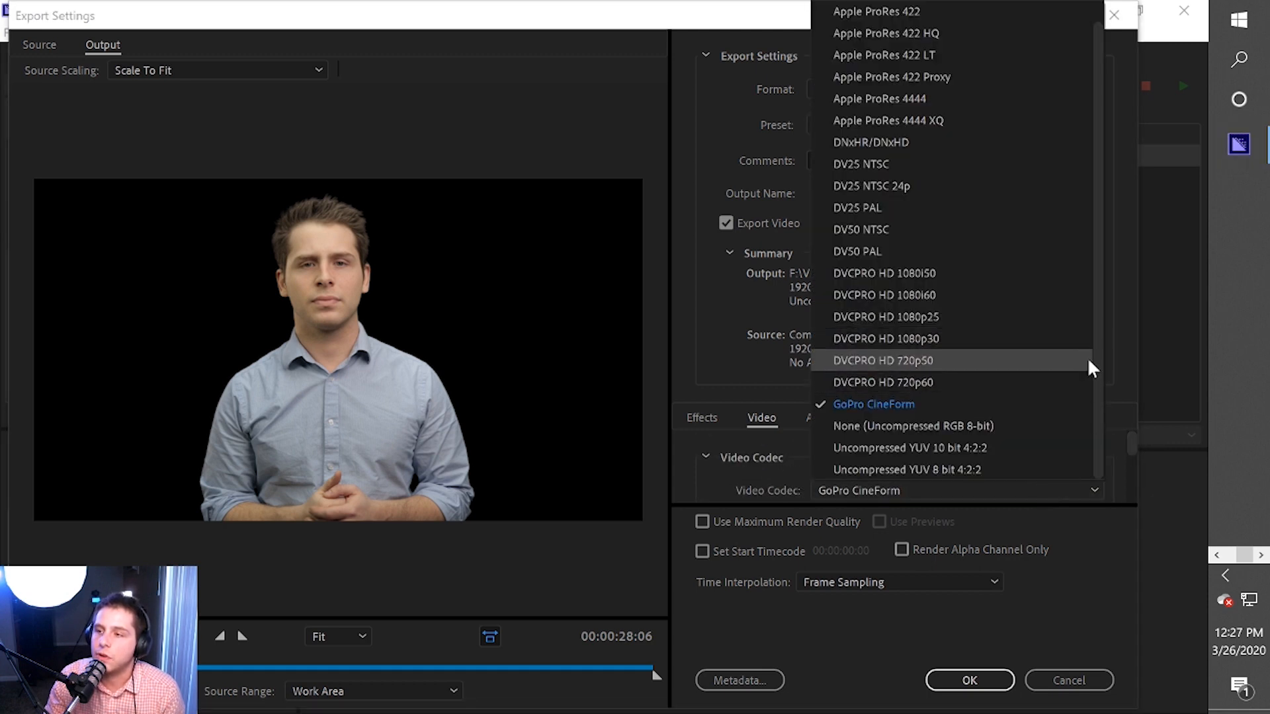
pyautogui.click(729, 488)
pyautogui.moveTo(1131, 446); pyautogui.dragTo(1129, 470)
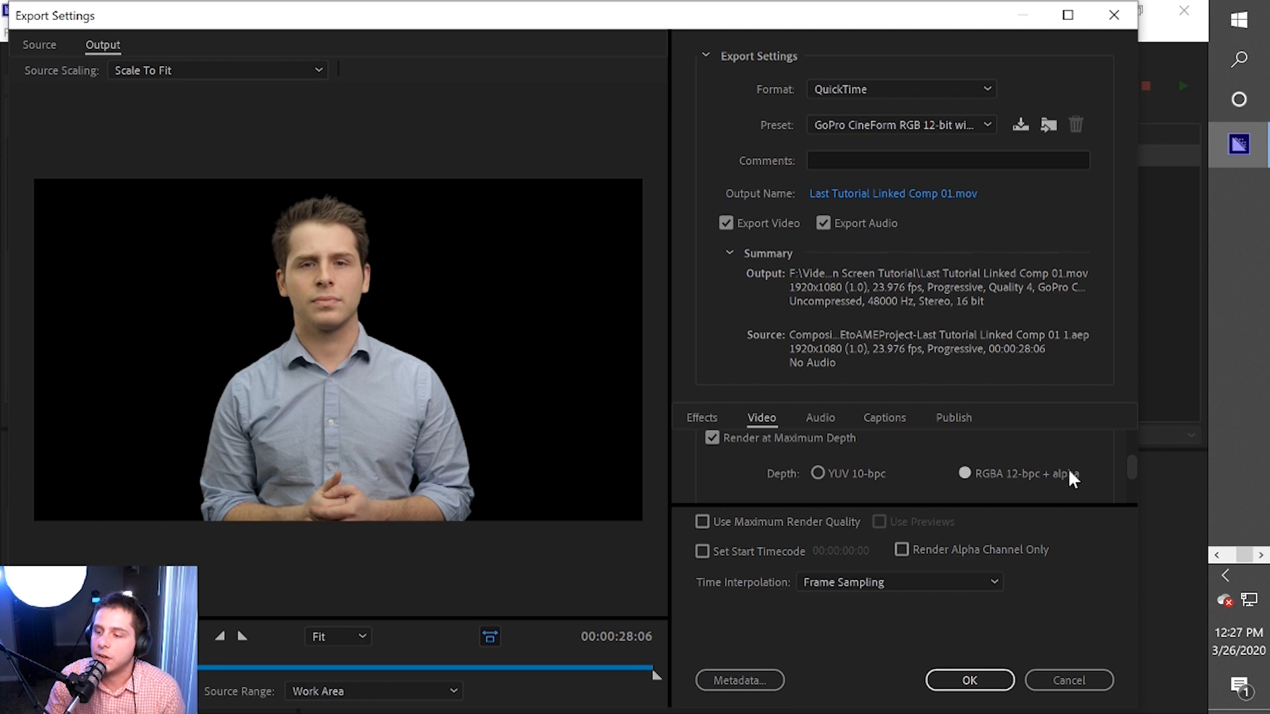